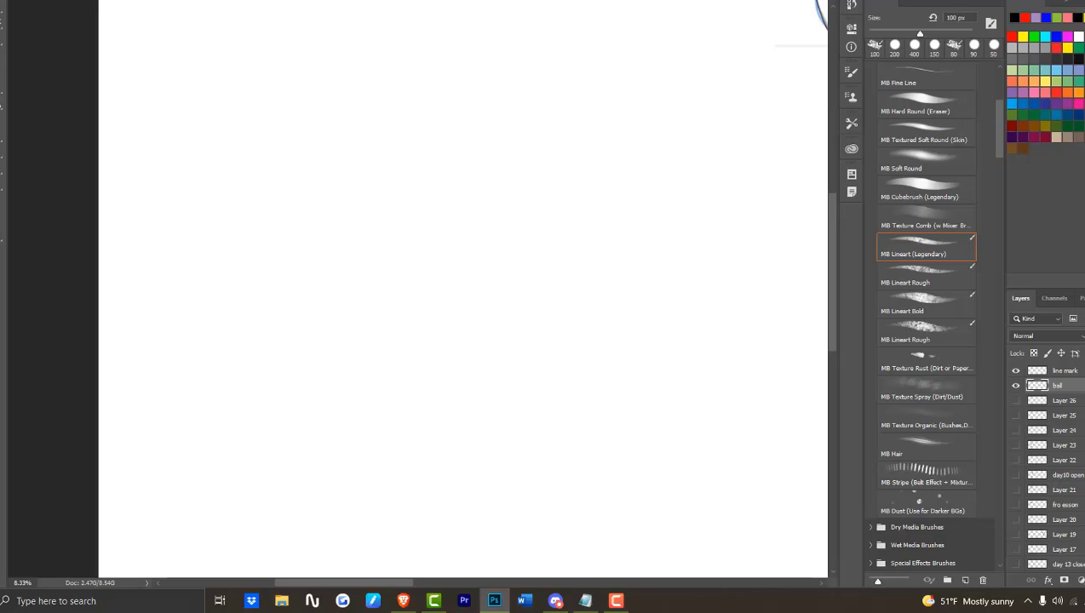
Sketch a large oval for the finger area and a rounded-square palm shape directly beneath it.
key("ctrl+plus")
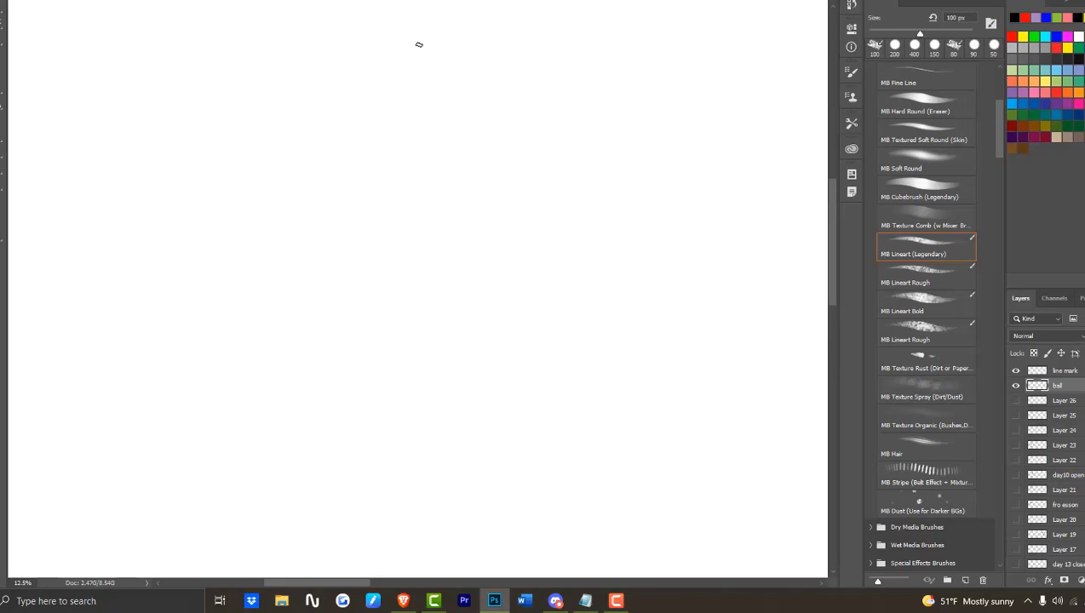
mouse_move(441, 16)
left_mouse_down()
mouse_move(359, 25)
mouse_move(310, 89)
mouse_move(309, 184)
mouse_move(366, 231)
mouse_move(448, 236)
mouse_move(493, 206)
mouse_move(514, 148)
mouse_move(512, 104)
mouse_move(491, 56)
mouse_move(444, 15)
left_mouse_up()
mouse_move(424, 253)
left_mouse_down()
mouse_move(354, 261)
mouse_move(313, 292)
mouse_move(295, 337)
mouse_move(300, 403)
mouse_move(339, 446)
mouse_move(431, 461)
mouse_move(479, 450)
left_mouse_up()
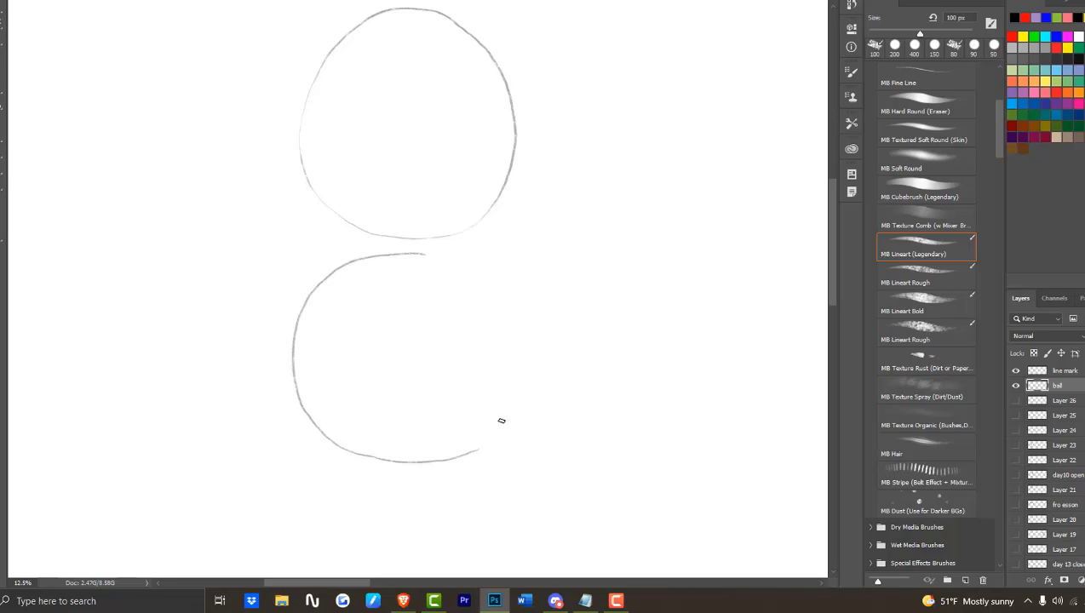
mouse_move(520, 380)
left_mouse_down()
mouse_move(525, 322)
mouse_move(476, 257)
mouse_move(437, 252)
left_mouse_up()
mouse_move(345, 268)
left_mouse_down()
mouse_move(397, 253)
mouse_move(466, 259)
left_mouse_up()
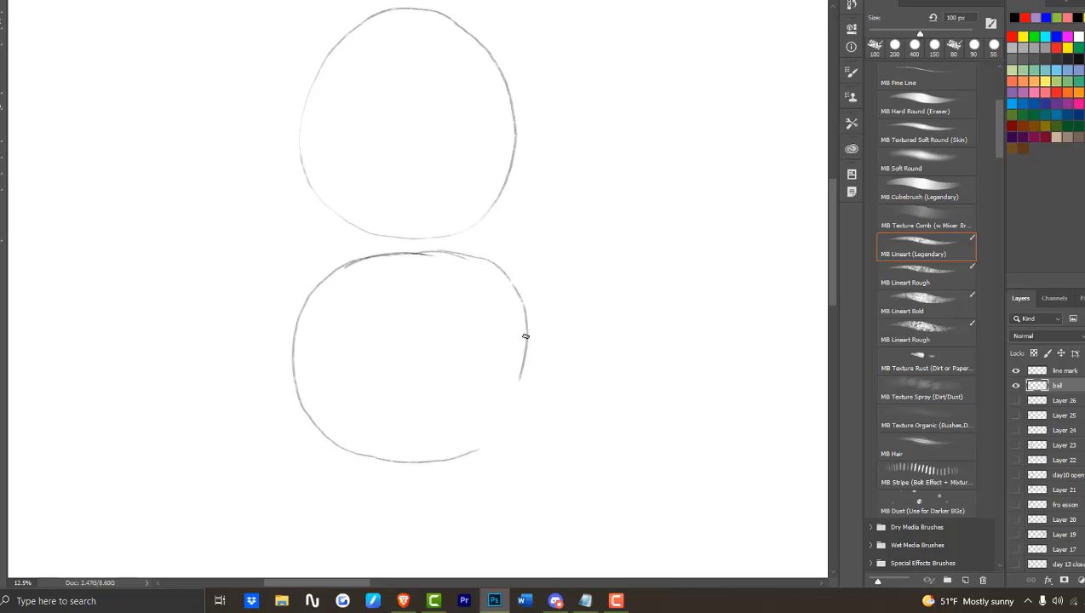
left_click_drag(524, 334, 498, 432)
mouse_move(525, 369)
left_mouse_down()
mouse_move(515, 407)
mouse_move(361, 454)
left_mouse_up()
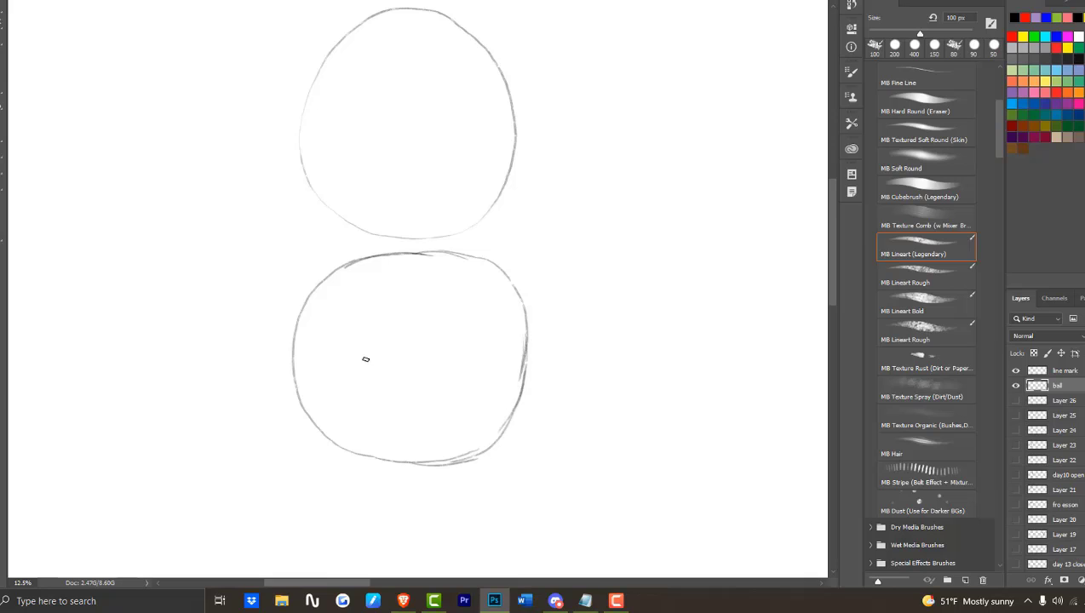
Erase and redraw the right side of the palm shape, and refine its left and lower contours.
key("e")
mouse_move(521, 385)
left_mouse_down()
mouse_move(525, 313)
mouse_move(492, 441)
left_mouse_up()
key("b")
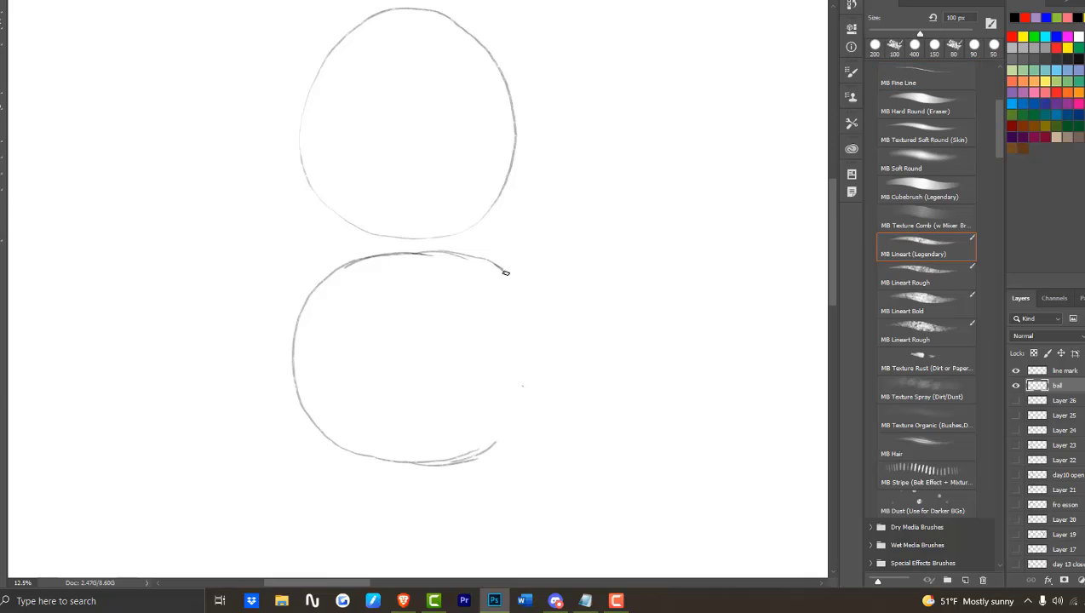
mouse_move(505, 273)
left_mouse_down()
mouse_move(528, 347)
mouse_move(496, 438)
left_mouse_up()
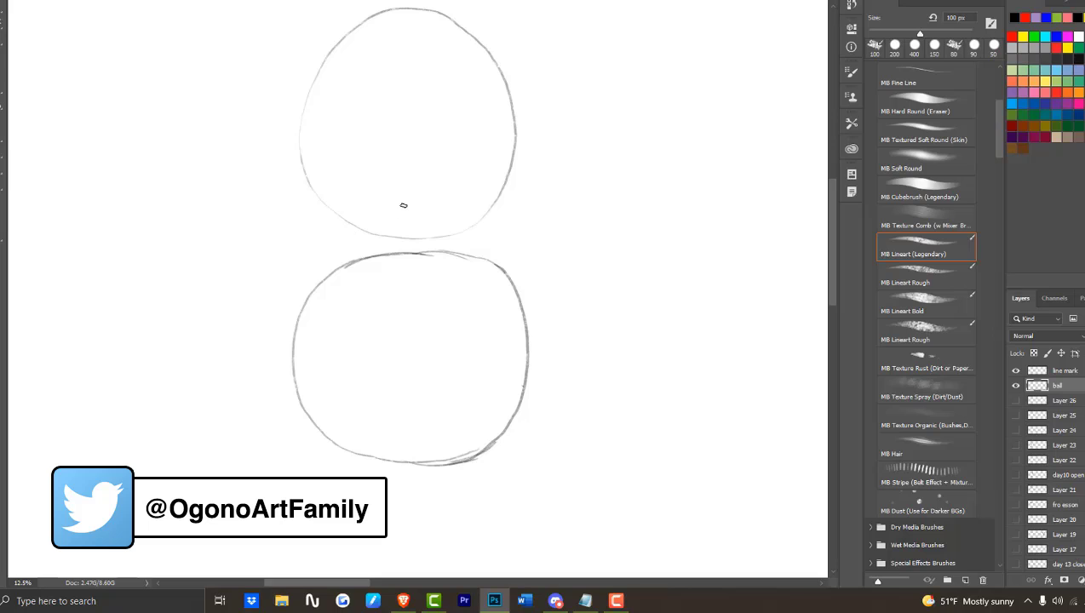
mouse_move(293, 379)
left_mouse_down()
mouse_move(322, 443)
mouse_move(412, 471)
mouse_move(496, 444)
mouse_move(427, 457)
mouse_move(355, 446)
mouse_move(297, 381)
left_mouse_up()
key("e")
key("b")
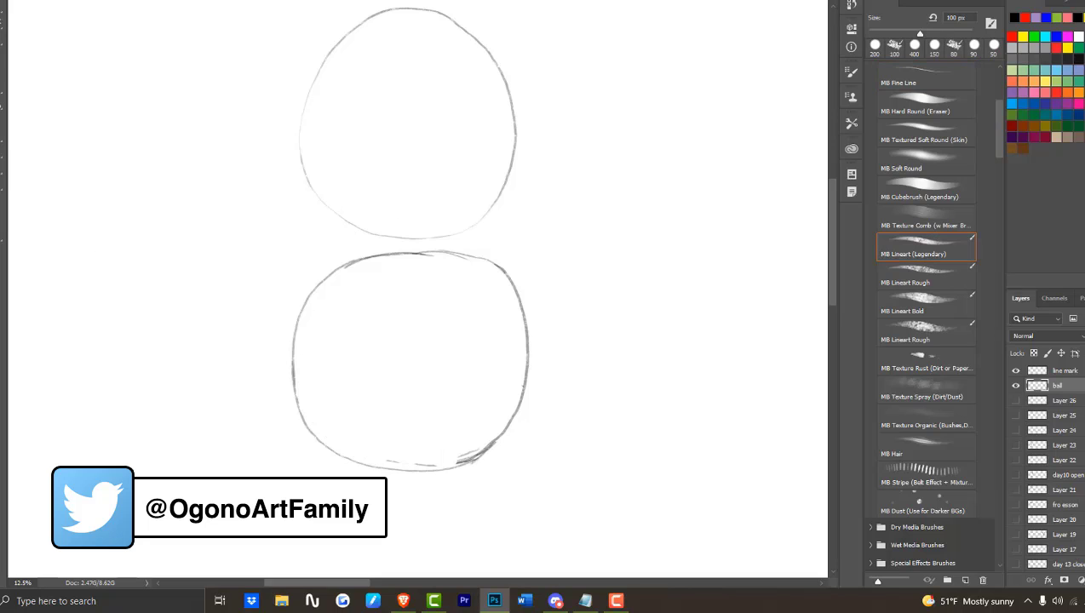
Darken the upper oval and join it to the palm with a line down the right side, erasing the palm's outer bulge.
mouse_move(320, 66)
left_mouse_down()
mouse_move(307, 170)
mouse_move(410, 237)
mouse_move(451, 231)
mouse_move(516, 196)
left_mouse_up()
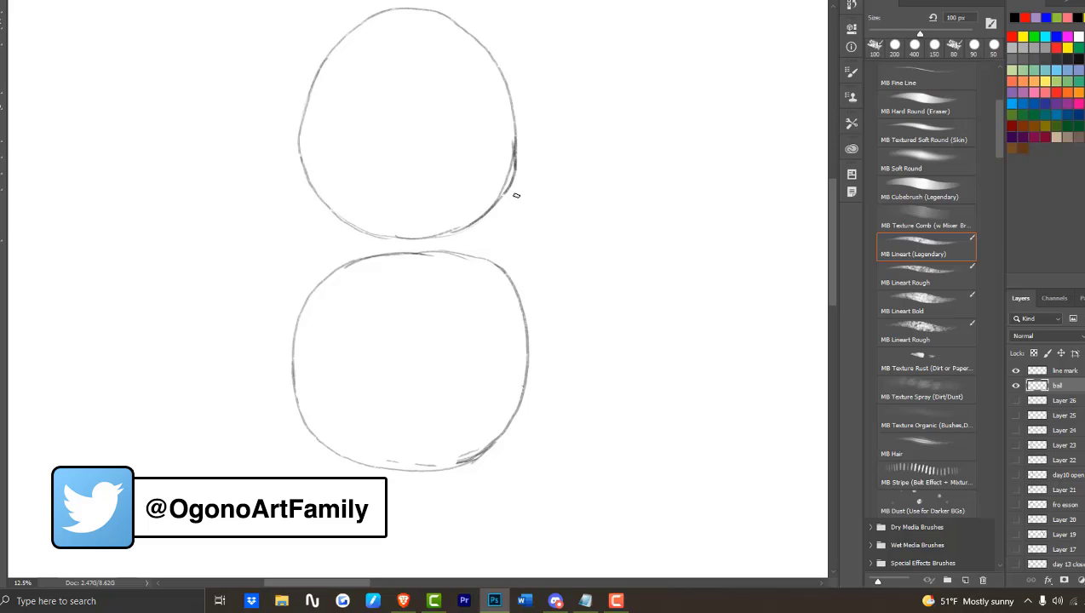
mouse_move(514, 141)
left_mouse_down()
mouse_move(505, 268)
mouse_move(516, 338)
mouse_move(464, 459)
left_mouse_up()
left_click_drag(513, 326, 482, 448)
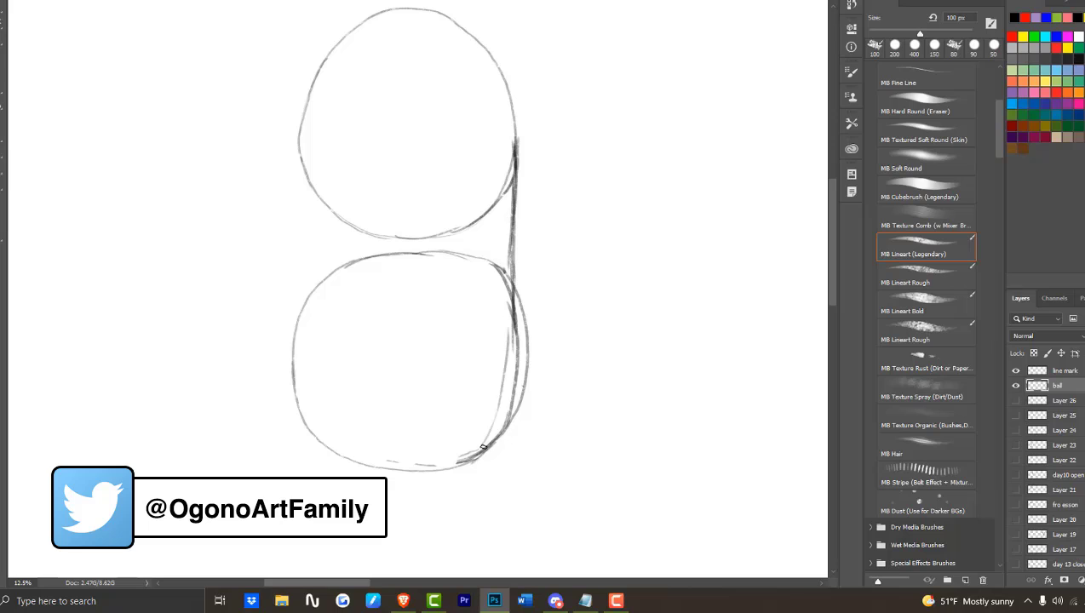
key("e")
mouse_move(515, 298)
left_mouse_down()
mouse_move(480, 451)
mouse_move(511, 448)
left_mouse_up()
left_click_drag(502, 345, 488, 436)
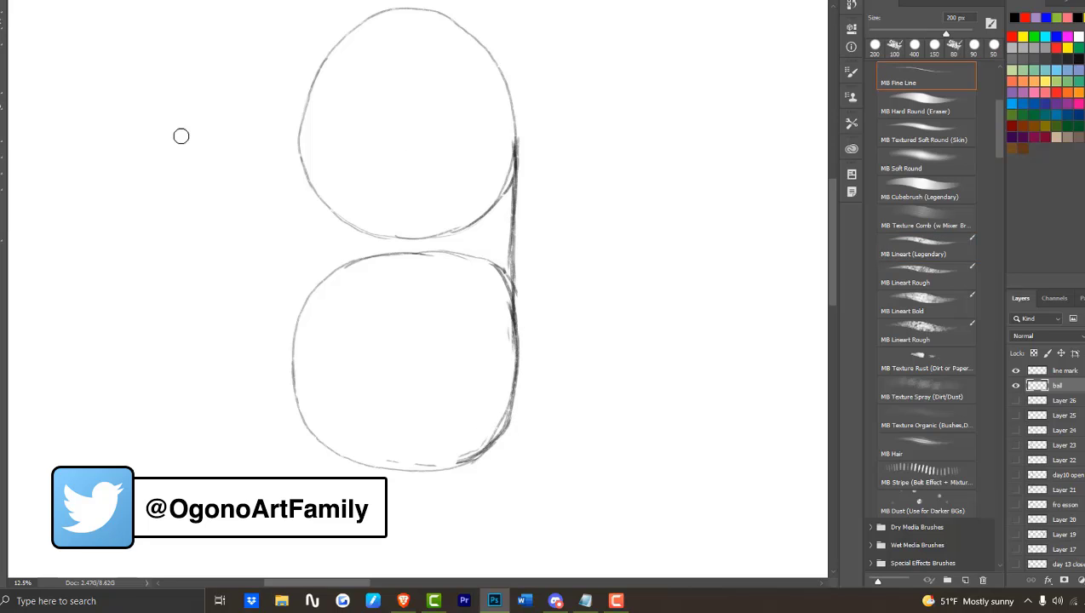
Draw four knuckle circles along the top of the palm, with the little-finger one lower on the outer corner.
key("b")
mouse_move(384, 241)
left_mouse_down()
mouse_move(431, 223)
mouse_move(460, 255)
mouse_move(477, 223)
left_mouse_up()
mouse_move(366, 219)
left_mouse_down()
mouse_move(332, 251)
mouse_move(361, 217)
left_mouse_up()
left_click_drag(274, 287, 298, 252)
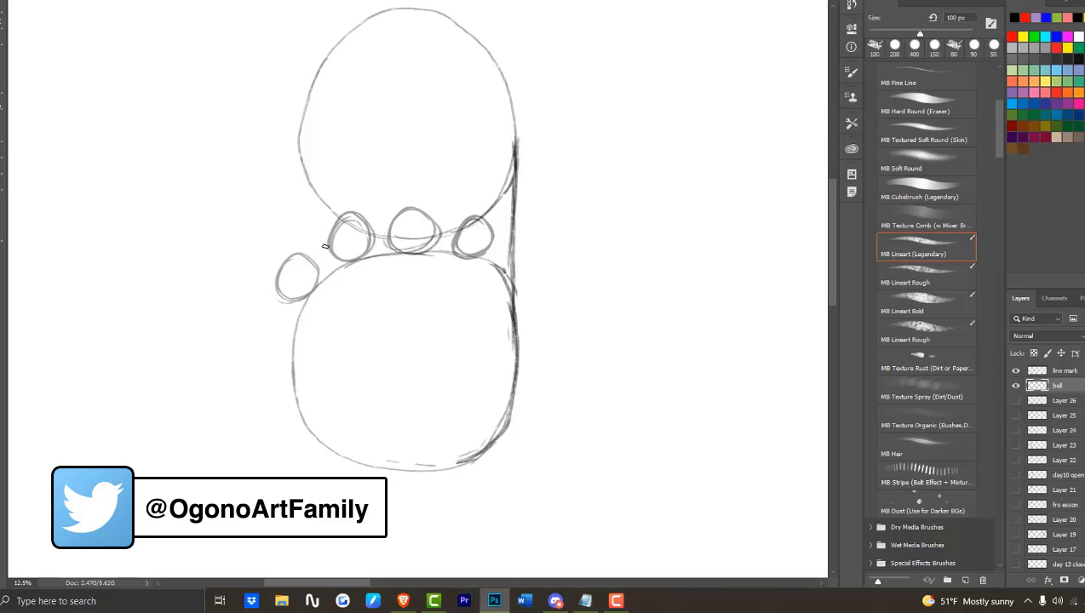
Draw a vertical guideline joining the left sides of the upper oval and the palm.
left_click_drag(296, 127, 296, 223)
left_click_drag(296, 315, 331, 453)
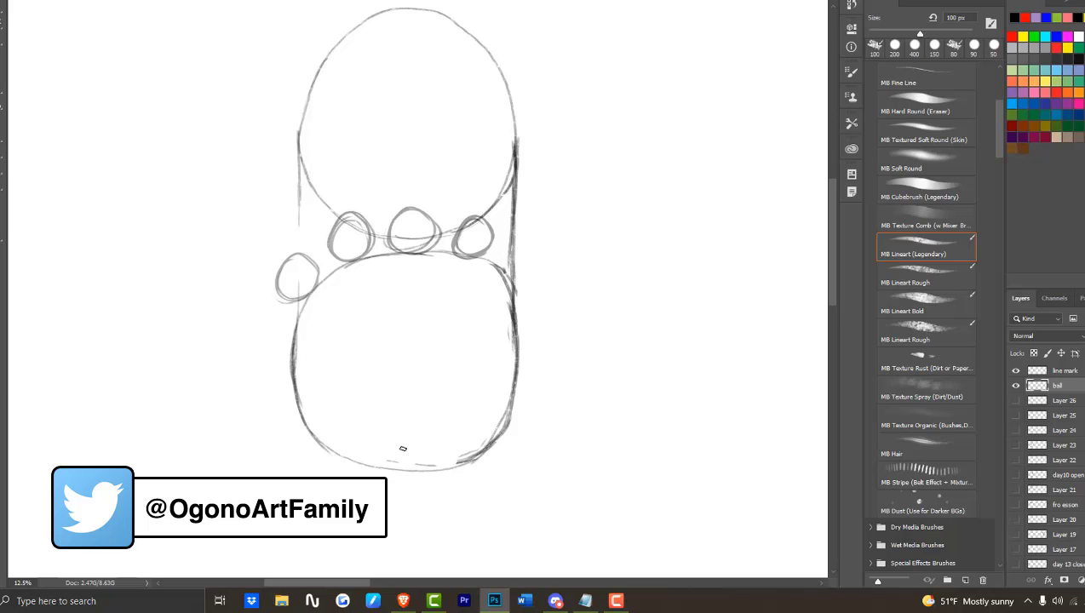
mouse_move(296, 315)
left_mouse_down()
mouse_move(297, 431)
mouse_move(299, 258)
left_mouse_up()
left_click_drag(299, 224, 298, 97)
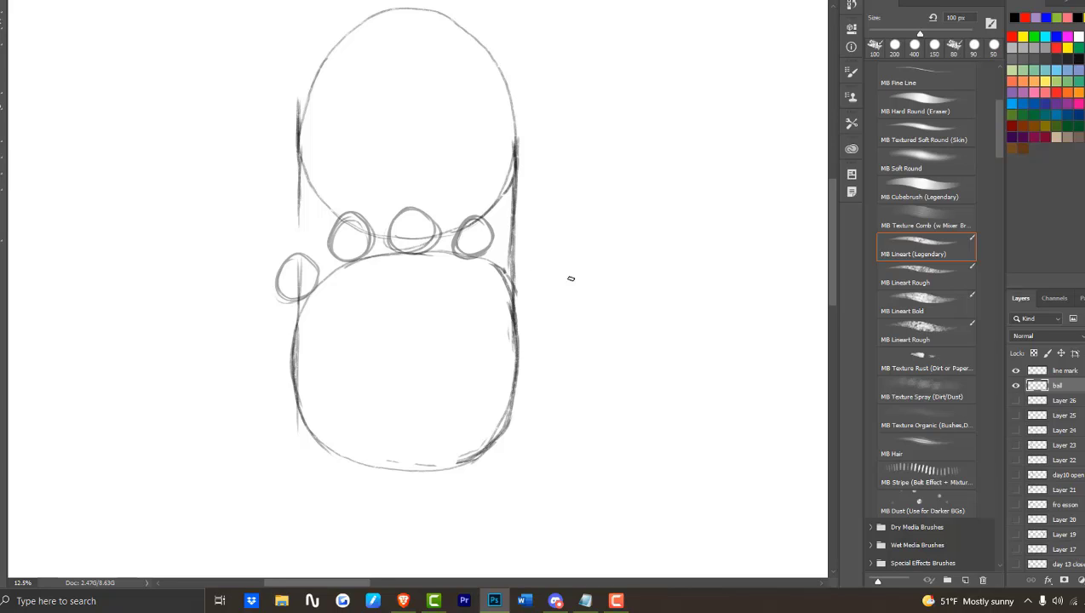
Draw the thumb-base circle and web notch beside the palm, and an angular bulge below the little-finger knuckle.
left_click_drag(557, 309, 524, 314)
mouse_move(548, 268)
left_mouse_down()
mouse_move(510, 298)
mouse_move(569, 288)
mouse_move(510, 301)
mouse_move(539, 260)
mouse_move(558, 267)
mouse_move(546, 326)
mouse_move(523, 310)
mouse_move(509, 275)
mouse_move(508, 285)
mouse_move(500, 225)
mouse_move(505, 406)
left_mouse_up()
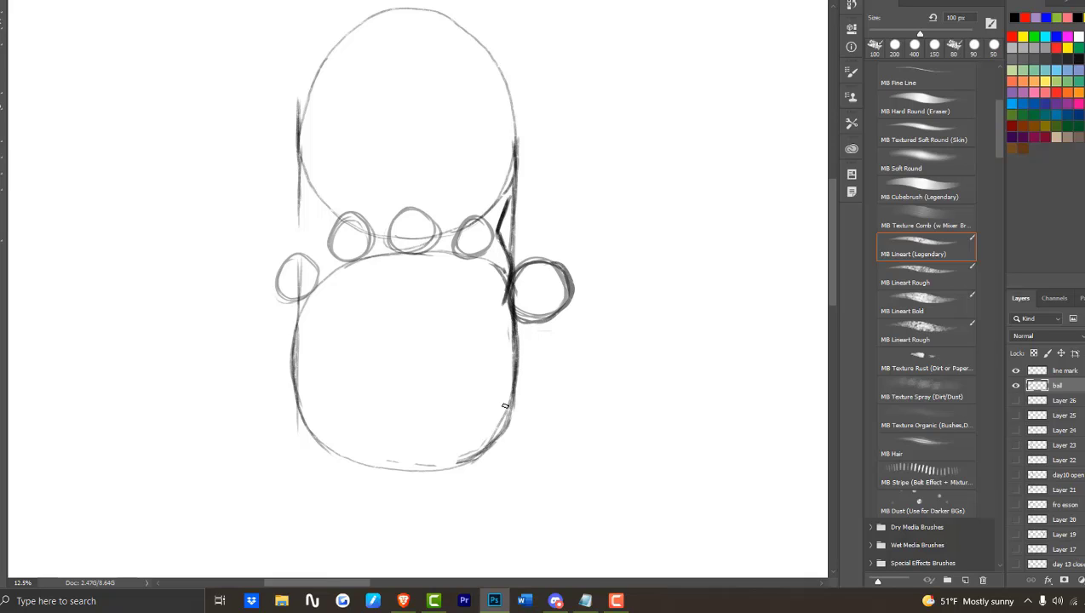
mouse_move(284, 291)
left_mouse_down()
mouse_move(291, 345)
mouse_move(281, 334)
mouse_move(291, 346)
left_mouse_up()
Draw a slanted guideline across the upper palm and outline the thumb with its second joint circle and pointed tip.
mouse_move(308, 304)
left_mouse_down()
mouse_move(448, 284)
mouse_move(625, 232)
mouse_move(610, 232)
mouse_move(623, 238)
mouse_move(601, 238)
mouse_move(617, 218)
mouse_move(669, 228)
mouse_move(634, 210)
mouse_move(664, 242)
mouse_move(550, 318)
mouse_move(506, 412)
mouse_move(468, 457)
left_mouse_up()
mouse_move(610, 226)
left_mouse_down()
mouse_move(482, 284)
mouse_move(622, 217)
mouse_move(676, 215)
mouse_move(665, 243)
mouse_move(645, 251)
mouse_move(668, 212)
mouse_move(628, 210)
mouse_move(646, 221)
left_mouse_up()
key("e")
key("b")
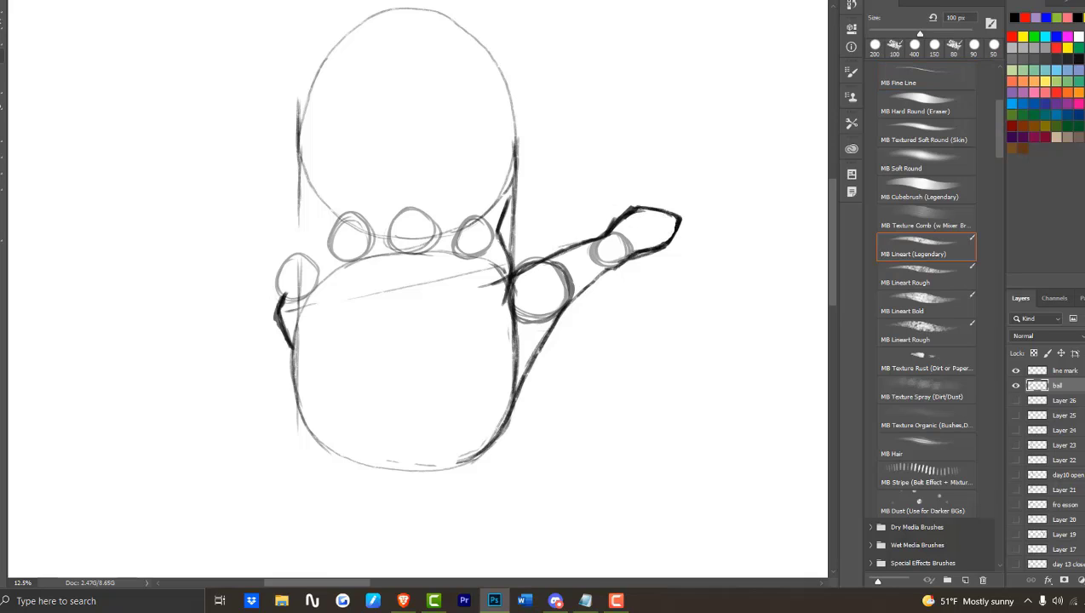
mouse_move(568, 302)
left_mouse_down()
mouse_move(601, 271)
mouse_move(664, 251)
mouse_move(672, 232)
left_mouse_up()
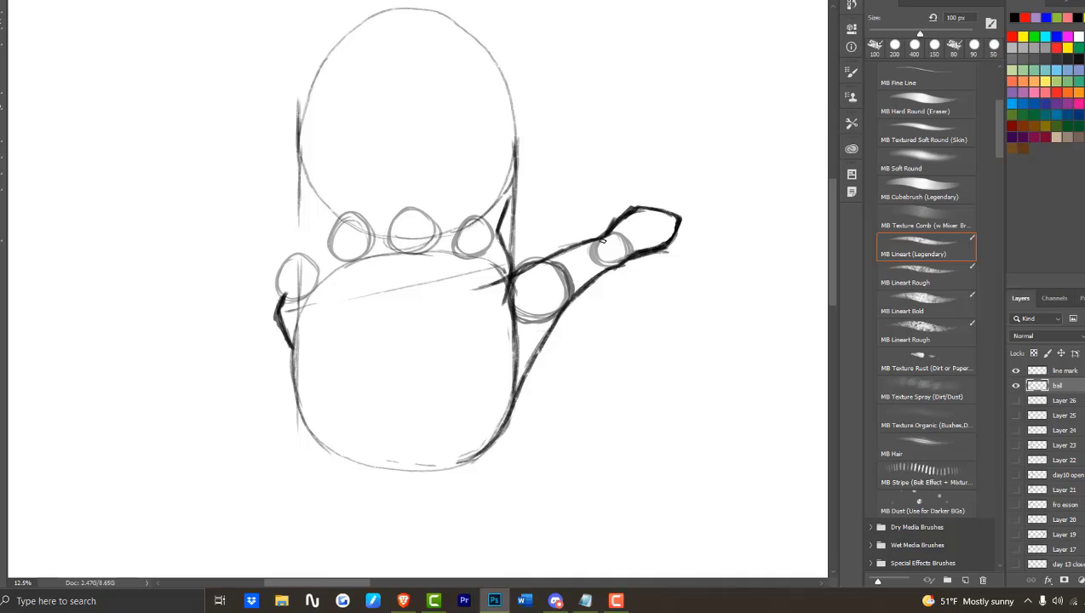
left_click_drag(601, 242, 487, 284)
Draw a slanted axis line from above the upper oval down to the palm's lower thumb-side corner.
scroll(834, 273, "up", 2)
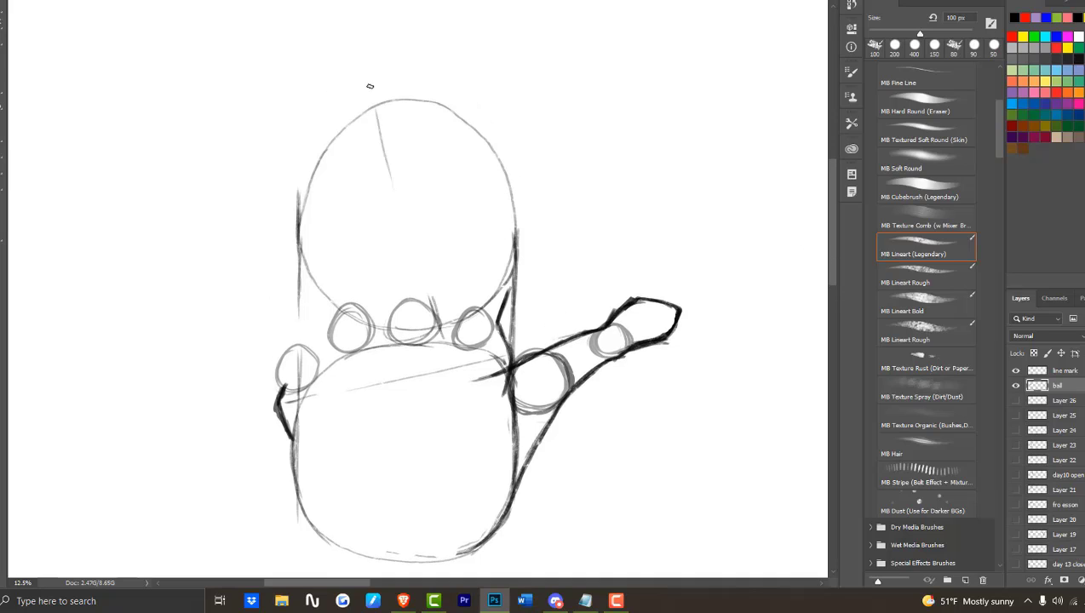
left_click_drag(372, 81, 444, 366)
scroll(828, 282, "down", 2)
mouse_move(432, 240)
left_mouse_down()
mouse_move(448, 303)
mouse_move(484, 470)
mouse_move(468, 532)
left_mouse_up()
Draw both sides of the wrist and forearm below the palm, aligning the outer side with a vertical guideline from the little-finger knuckle.
left_click_drag(482, 464, 475, 579)
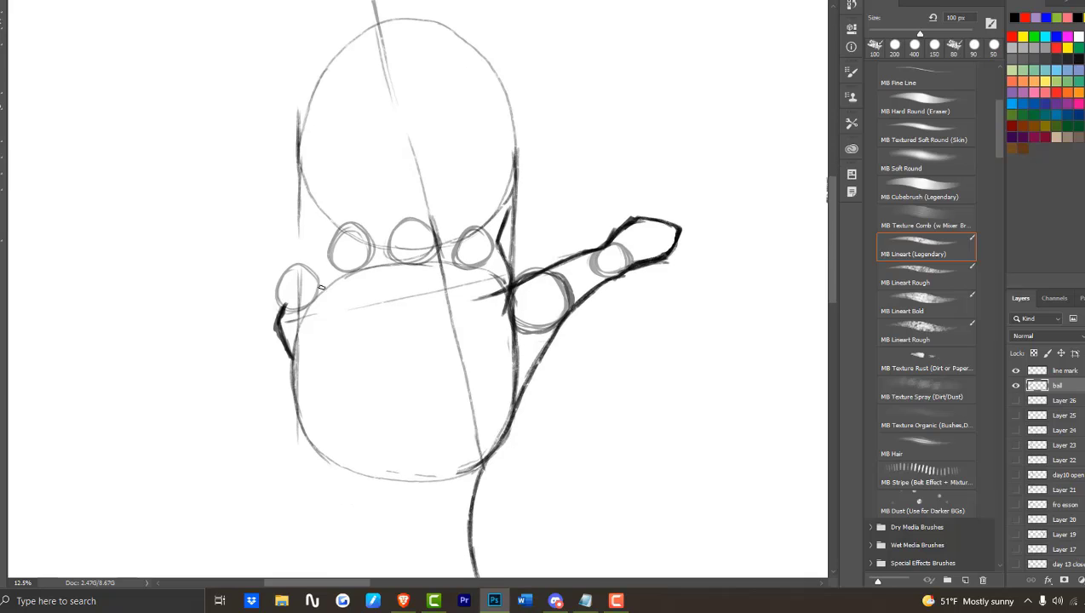
left_click_drag(320, 272, 316, 375)
mouse_move(320, 444)
left_mouse_down()
mouse_move(322, 497)
mouse_move(339, 525)
left_mouse_up()
scroll(826, 309, "down", 7)
mouse_move(477, 226)
left_mouse_down()
mouse_move(468, 306)
mouse_move(499, 466)
mouse_move(486, 557)
mouse_move(467, 354)
left_mouse_up()
left_click_drag(336, 225, 339, 355)
mouse_move(337, 298)
left_mouse_down()
mouse_move(323, 545)
mouse_move(334, 318)
left_mouse_up()
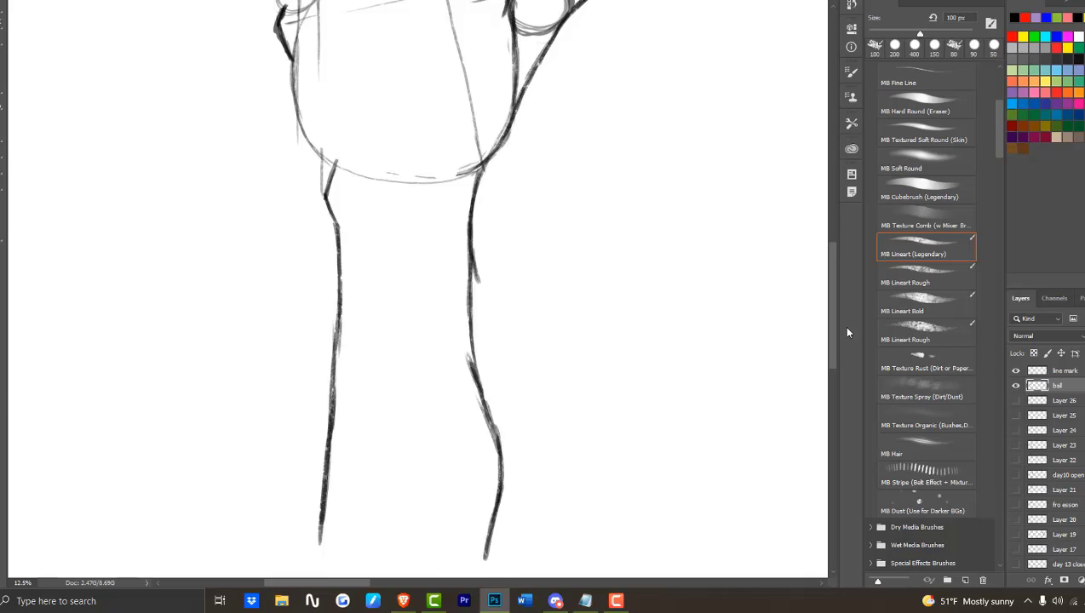
Darken the vertical guideline inside the palm's little-finger side down to the wrist.
scroll(818, 253, "up", 5)
left_click_drag(316, 176, 315, 218)
left_click_drag(321, 295, 322, 394)
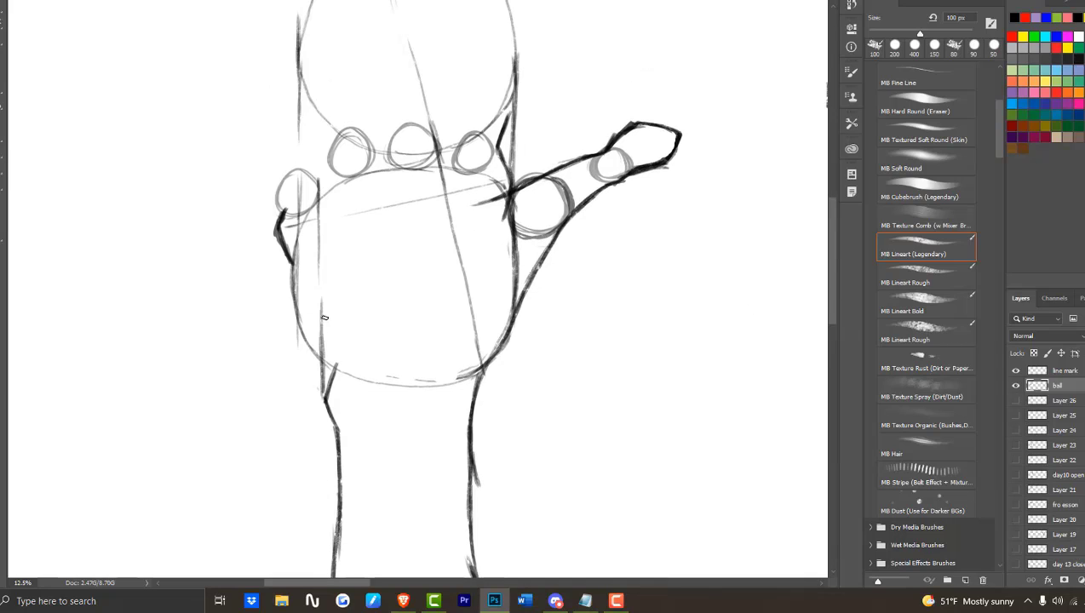
left_click_drag(322, 354, 321, 300)
Mark the palm's two outer corner points with red dots and draw the heel contour with its central notch in black.
left_click(277, 228)
left_click(511, 177)
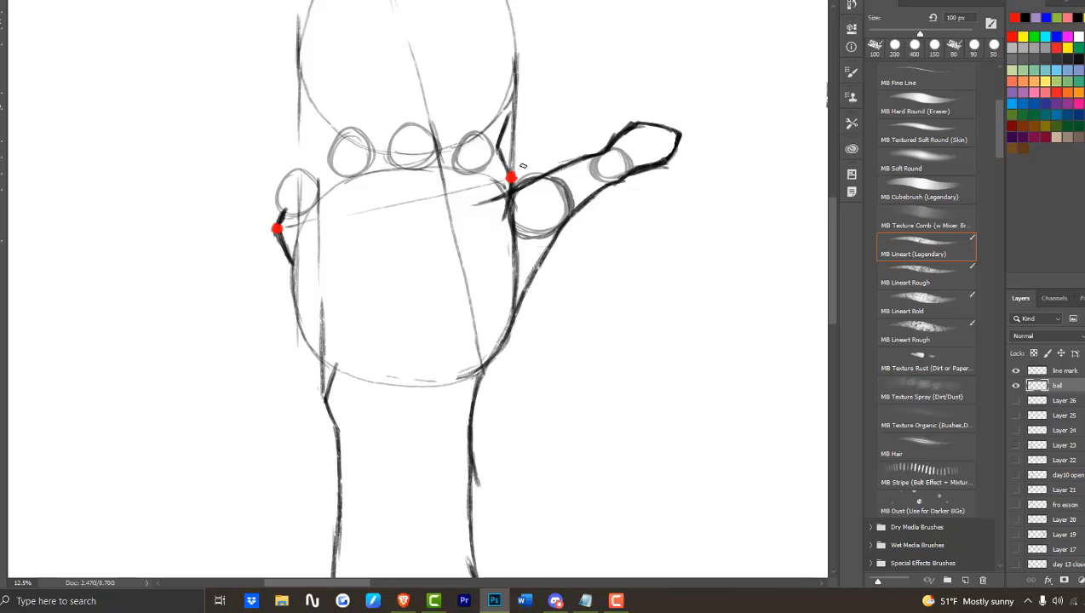
key("x")
left_click_drag(509, 179, 491, 188)
mouse_move(494, 350)
left_mouse_down()
mouse_move(429, 361)
mouse_move(396, 350)
mouse_move(345, 373)
mouse_move(421, 351)
mouse_move(479, 361)
mouse_move(332, 372)
mouse_move(430, 352)
mouse_move(378, 352)
left_mouse_up()
Draw the curved thumb crease and two creases sweeping across the palm from the thumb-side red dot.
key("e")
left_click(2, 72)
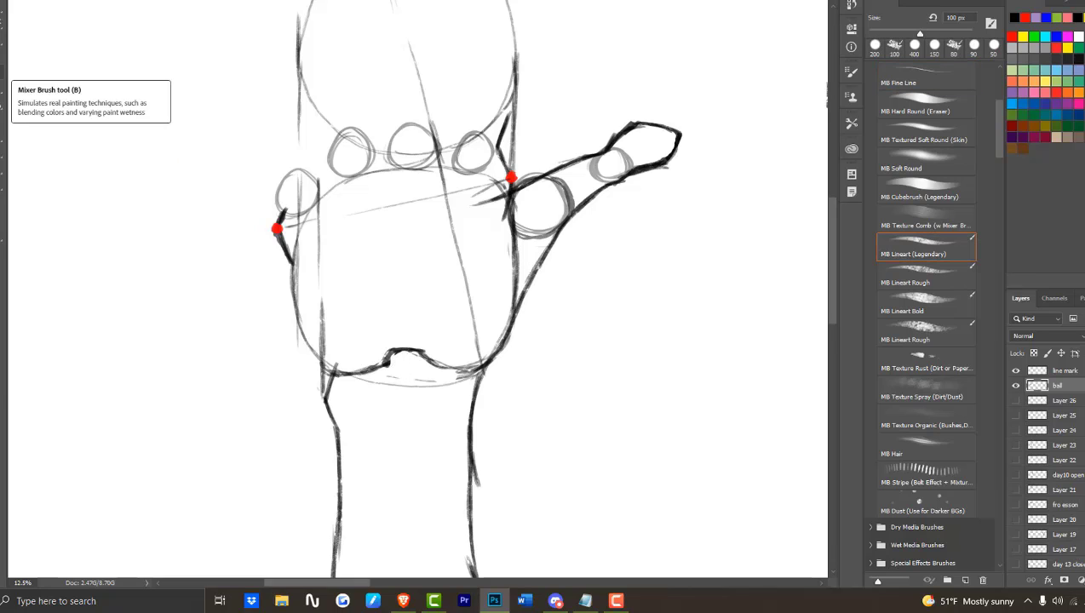
mouse_move(502, 184)
left_mouse_down()
mouse_move(413, 243)
mouse_move(404, 273)
left_mouse_up()
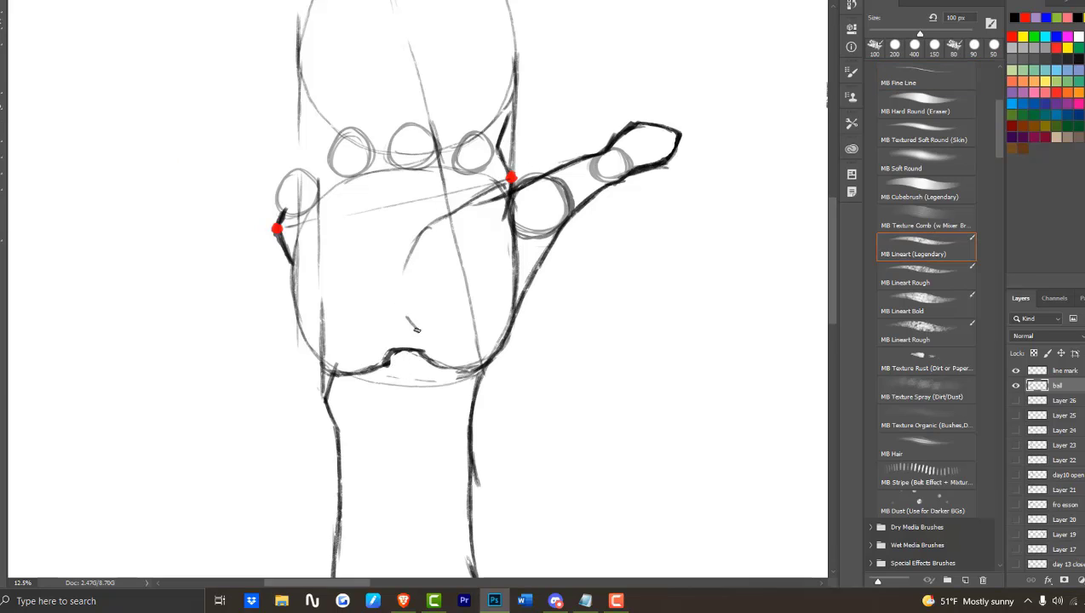
mouse_move(416, 329)
left_mouse_down()
mouse_move(400, 271)
mouse_move(449, 213)
mouse_move(502, 177)
left_mouse_up()
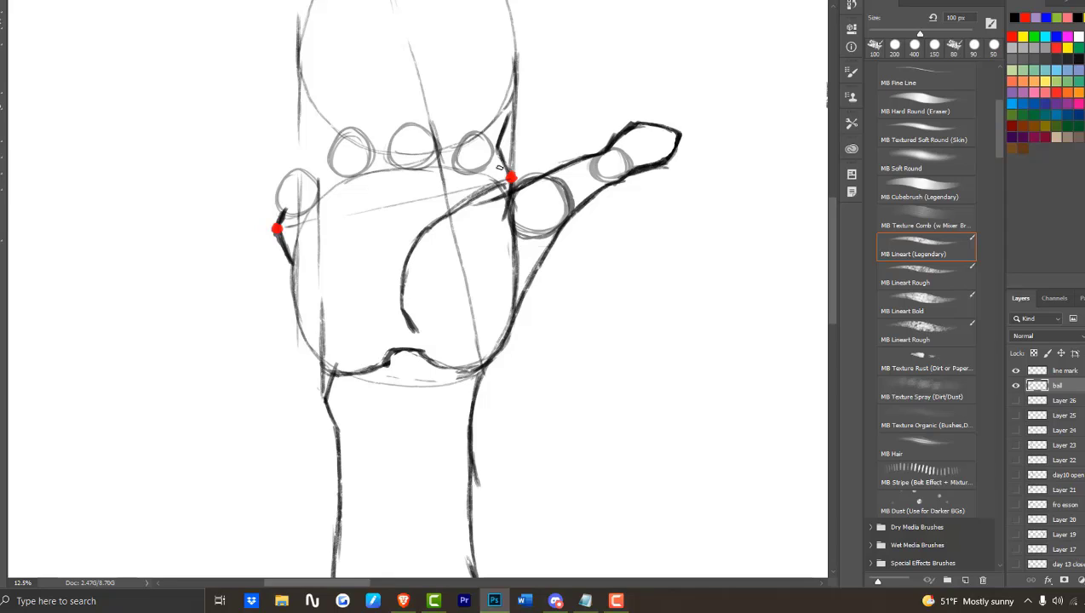
mouse_move(293, 263)
left_mouse_down()
mouse_move(380, 213)
mouse_move(511, 179)
mouse_move(427, 195)
mouse_move(344, 271)
left_mouse_up()
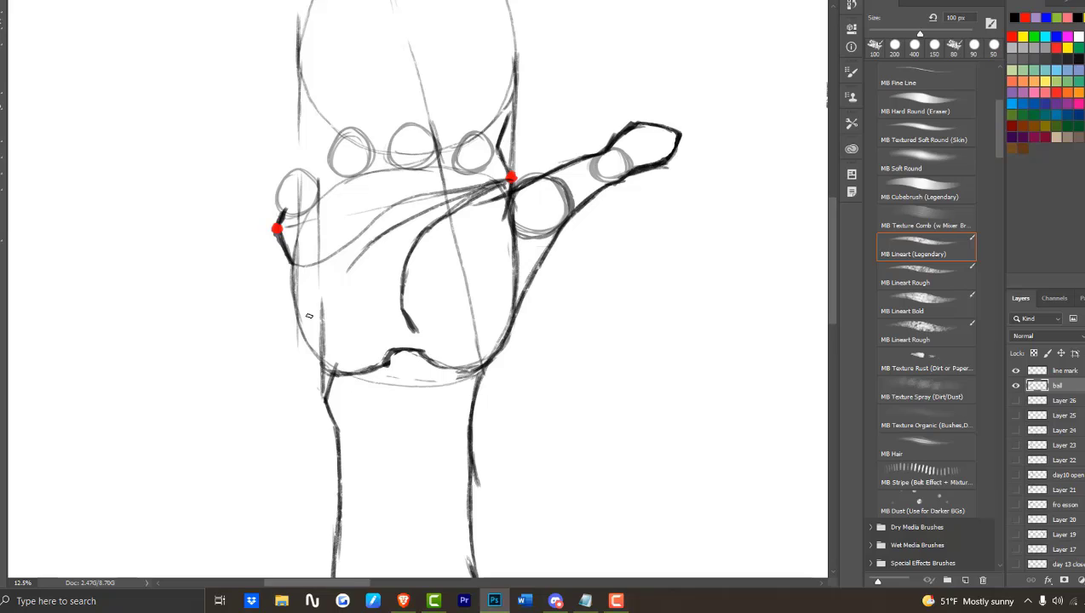
Draw the outer finger envelope with an arched top and tapering sides down to the palm's corners.
scroll(833, 264, "up", 5)
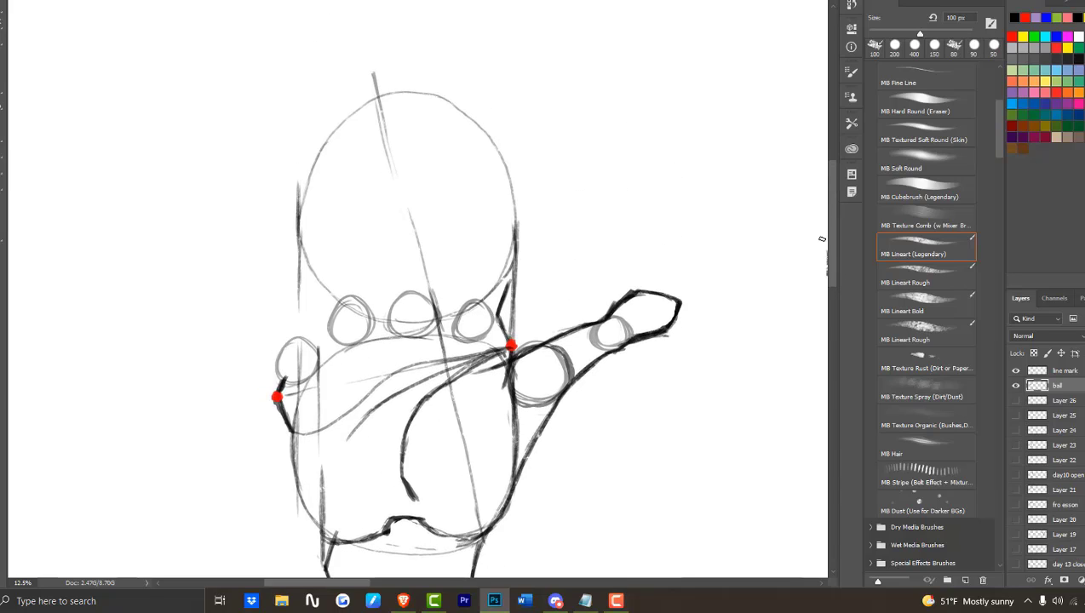
mouse_move(273, 124)
left_mouse_down()
mouse_move(303, 91)
mouse_move(372, 63)
mouse_move(237, 156)
left_mouse_up()
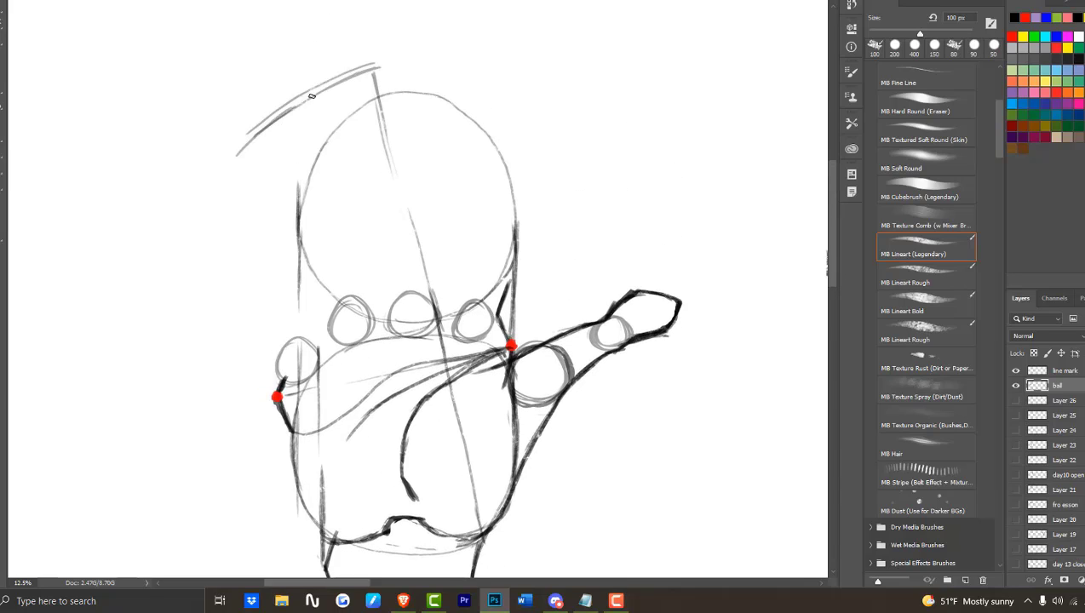
left_click_drag(294, 104, 534, 81)
mouse_move(538, 119)
left_mouse_down()
mouse_move(535, 214)
mouse_move(511, 281)
left_mouse_up()
mouse_move(239, 155)
left_mouse_down()
mouse_move(262, 334)
mouse_move(238, 140)
left_mouse_up()
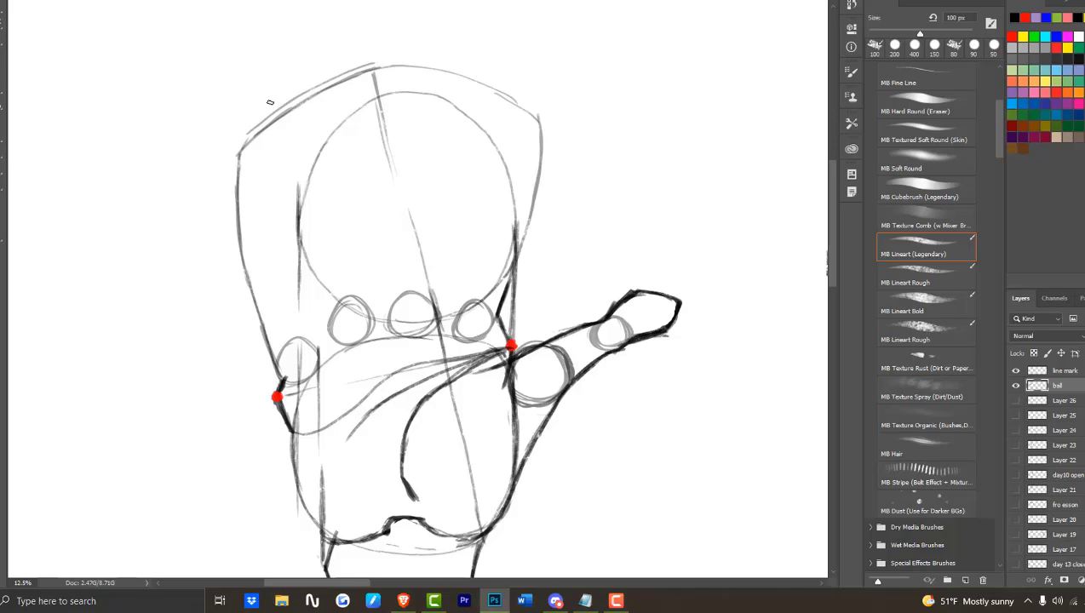
Draw an arc over the knuckle circles and add a short direction tick inside each knuckle and the thumb-base circle.
left_click_drag(832, 246, 832, 253)
mouse_move(280, 322)
left_mouse_down()
mouse_move(357, 258)
mouse_move(480, 263)
mouse_move(362, 256)
mouse_move(275, 335)
mouse_move(337, 270)
mouse_move(489, 266)
left_mouse_up()
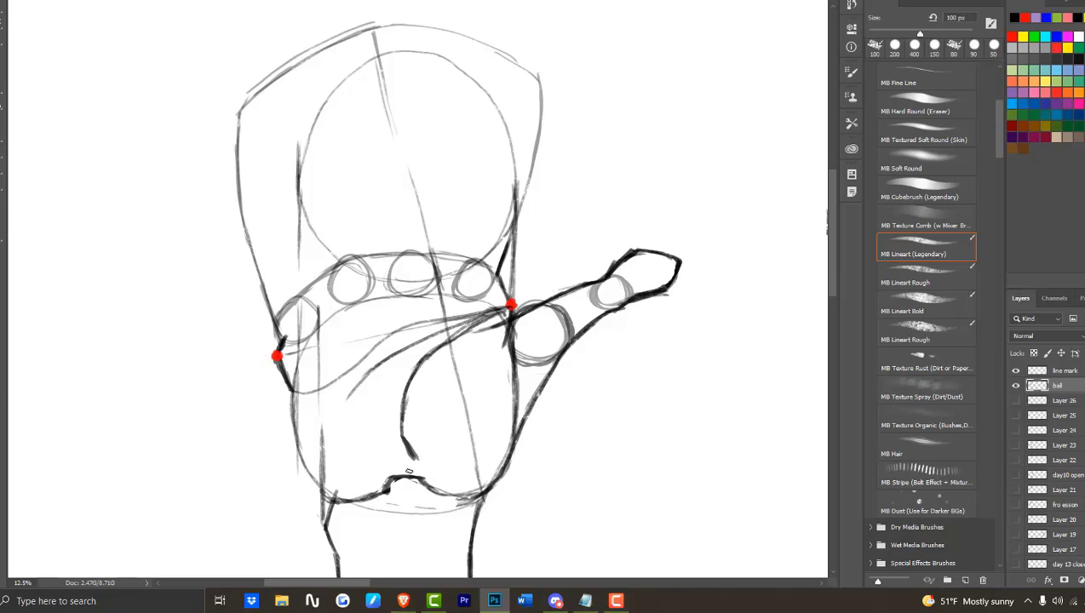
mouse_move(411, 258)
left_mouse_down()
mouse_move(408, 279)
mouse_move(290, 330)
left_mouse_up()
left_click_drag(481, 272, 471, 288)
left_click_drag(544, 329, 531, 341)
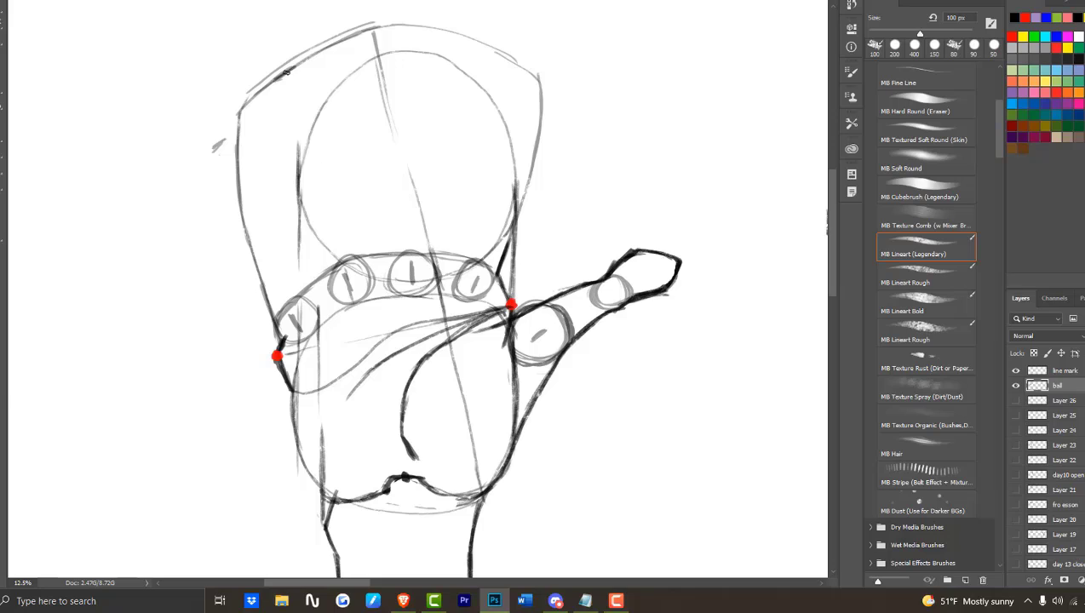
Mark the middle fingertip's width on the envelope and draw two curved joint guidelines across the finger area.
left_click_drag(398, 26, 422, 25)
left_click_drag(421, 29, 420, 76)
mouse_move(247, 241)
left_mouse_down()
mouse_move(314, 185)
mouse_move(384, 148)
mouse_move(352, 166)
mouse_move(473, 163)
left_mouse_up()
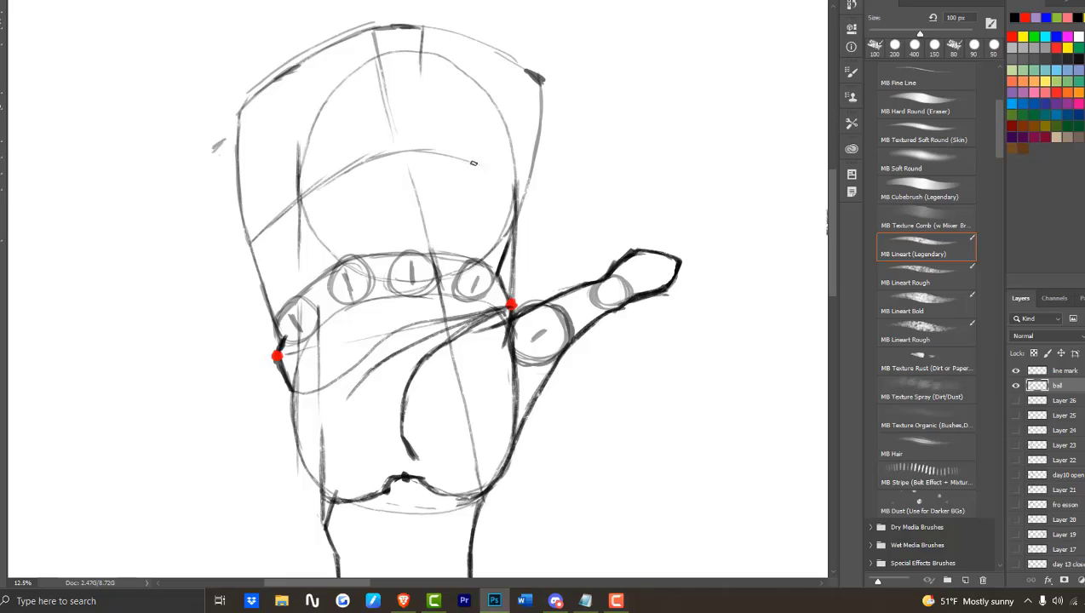
left_click_drag(240, 183, 374, 92)
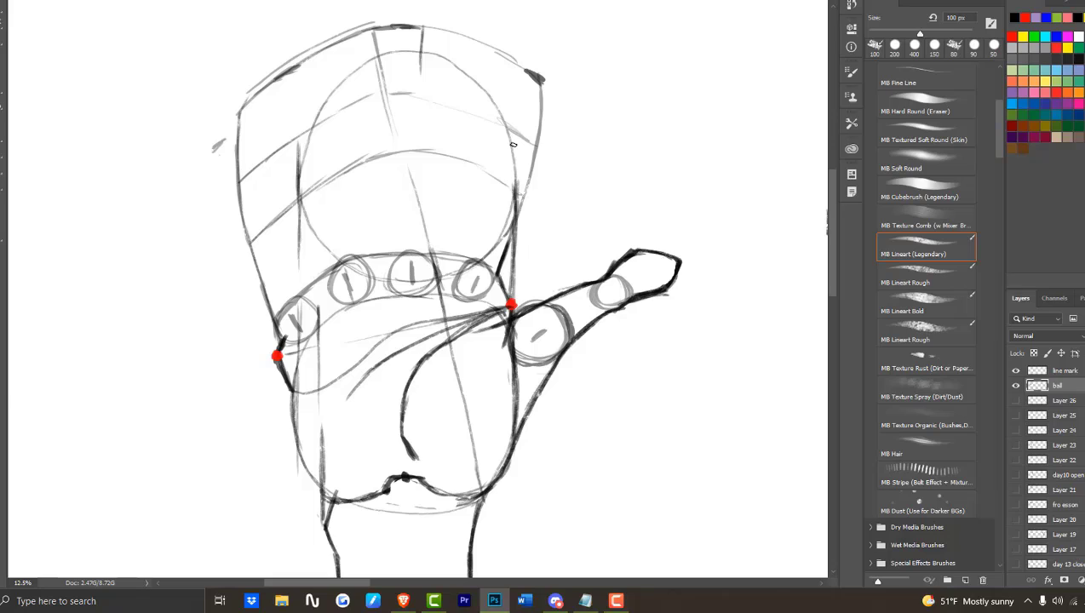
Extend the curved joint guidelines from the index-finger side of the envelope down to the thumb.
mouse_move(534, 148)
left_mouse_down()
mouse_move(558, 189)
mouse_move(557, 234)
left_mouse_up()
left_click_drag(526, 199, 594, 259)
left_click_drag(543, 155, 610, 250)
left_click_drag(532, 143, 656, 265)
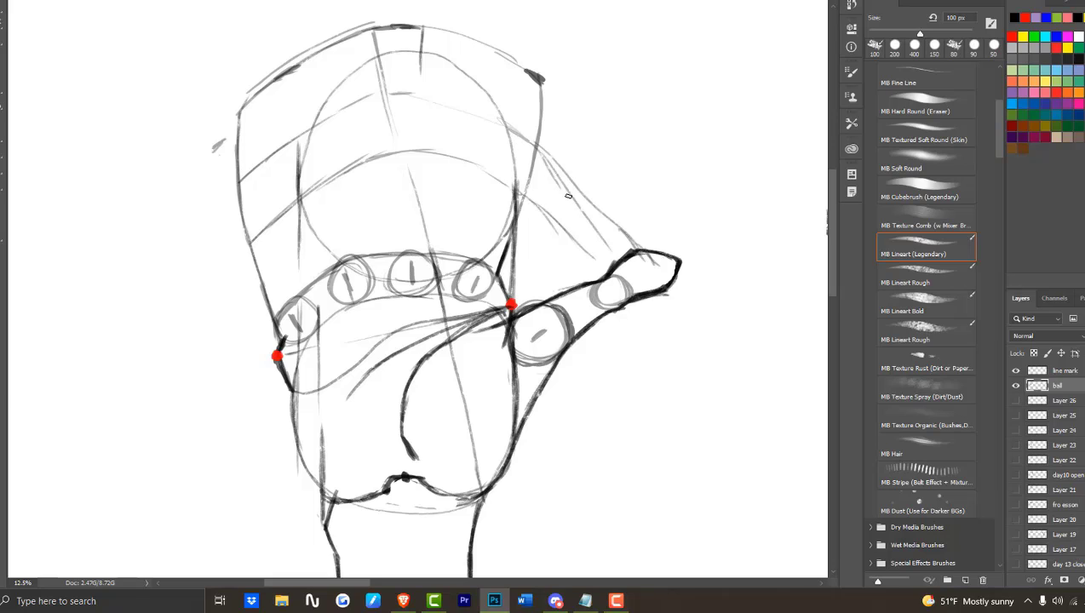
Draw the straight sides of the four fingers from the knuckles up to the fingertip marks.
mouse_move(277, 81)
left_mouse_down()
mouse_move(317, 281)
mouse_move(276, 85)
mouse_move(312, 112)
mouse_move(366, 256)
left_mouse_up()
mouse_move(422, 27)
left_mouse_down()
mouse_move(436, 254)
mouse_move(388, 204)
mouse_move(380, 33)
mouse_move(385, 256)
left_mouse_up()
mouse_move(471, 225)
left_mouse_down()
mouse_move(458, 257)
mouse_move(515, 94)
mouse_move(540, 96)
left_mouse_up()
left_click_drag(523, 192, 546, 96)
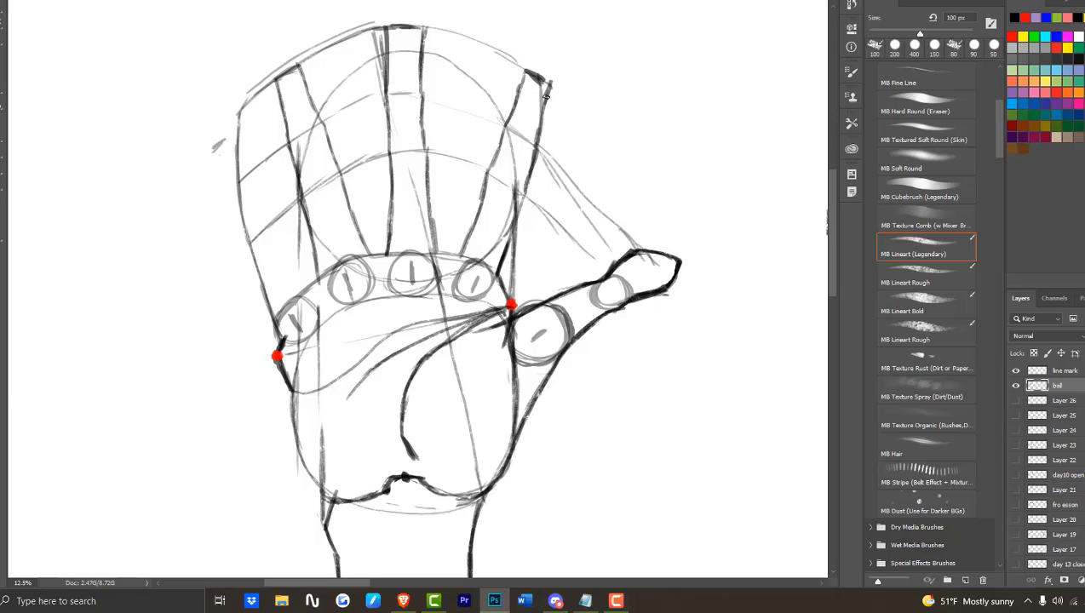
mouse_move(211, 152)
left_mouse_down()
mouse_move(271, 315)
mouse_move(217, 196)
mouse_move(229, 137)
mouse_move(302, 289)
mouse_move(295, 285)
left_mouse_up()
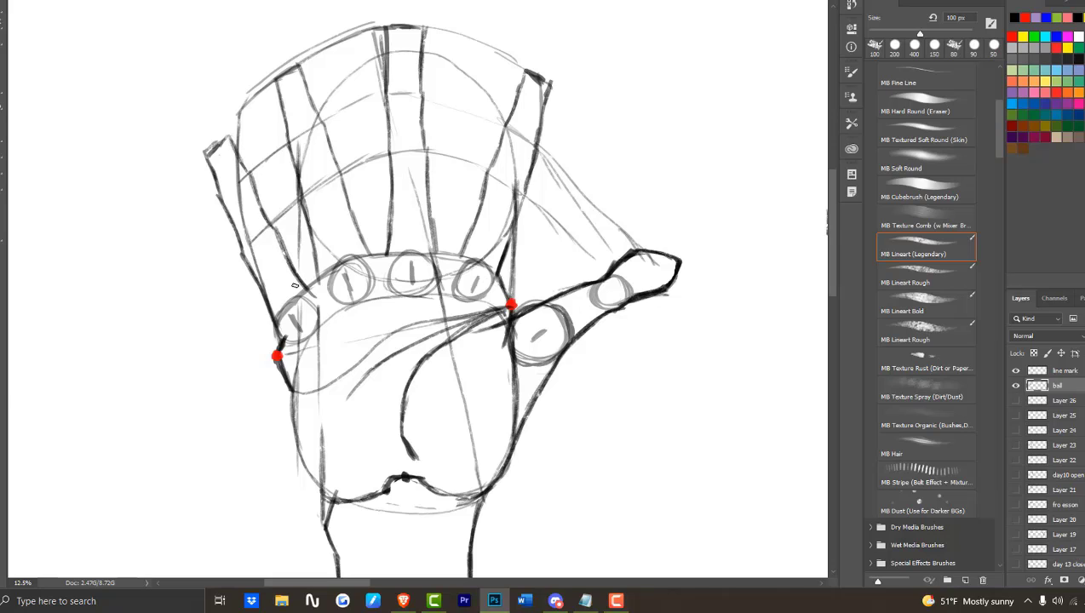
Draw two tendon lines down the centre of the wrist and darken the thumb's outer edge towards the palm.
left_click_drag(383, 492, 389, 572)
left_click_drag(417, 475, 423, 576)
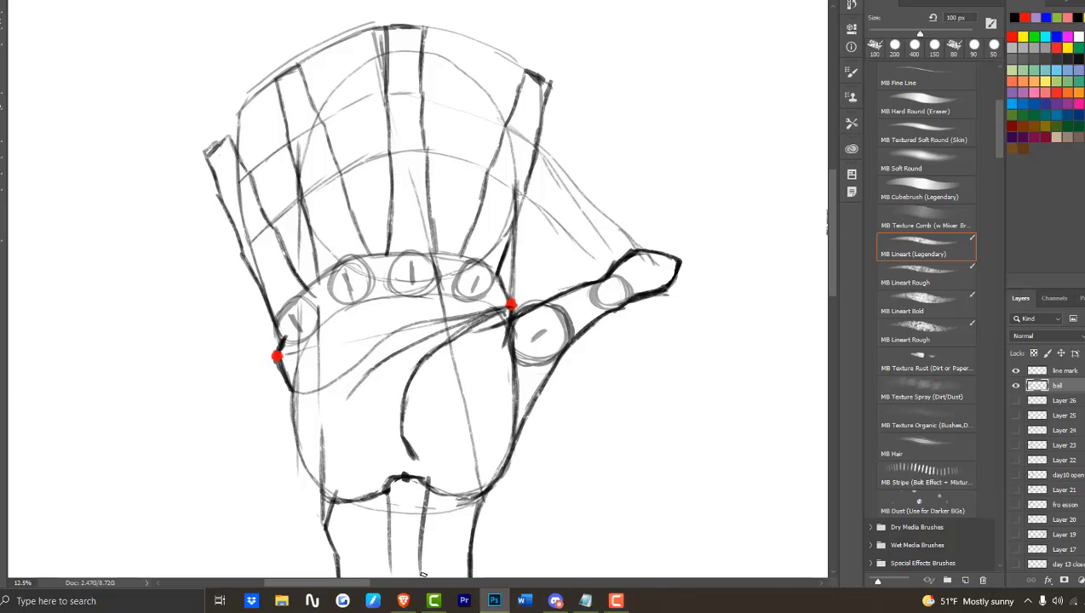
mouse_move(626, 302)
left_mouse_down()
mouse_move(560, 366)
mouse_move(513, 445)
left_mouse_up()
Erase the thumb-base and thumb-joint circles where they overlap the thumb's outline.
key("e")
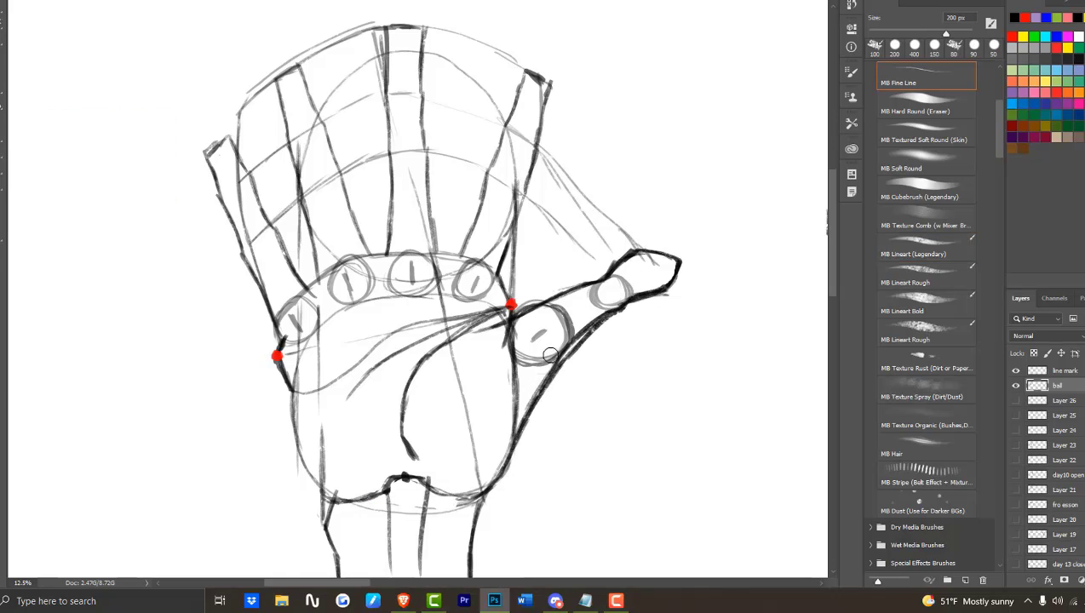
left_click_drag(549, 360, 584, 321)
mouse_move(671, 283)
left_mouse_down()
mouse_move(636, 310)
mouse_move(658, 292)
mouse_move(614, 264)
mouse_move(678, 270)
left_mouse_up()
key("b")
key("e")
mouse_move(540, 335)
left_mouse_down()
mouse_move(511, 405)
mouse_move(500, 346)
mouse_move(627, 281)
mouse_move(568, 286)
mouse_move(602, 307)
left_mouse_up()
Draw a dark curve at the thumb's base and a curved joint line below the thumb tip.
key("b")
mouse_move(511, 312)
left_mouse_down()
mouse_move(526, 396)
mouse_move(599, 281)
mouse_move(519, 370)
left_mouse_up()
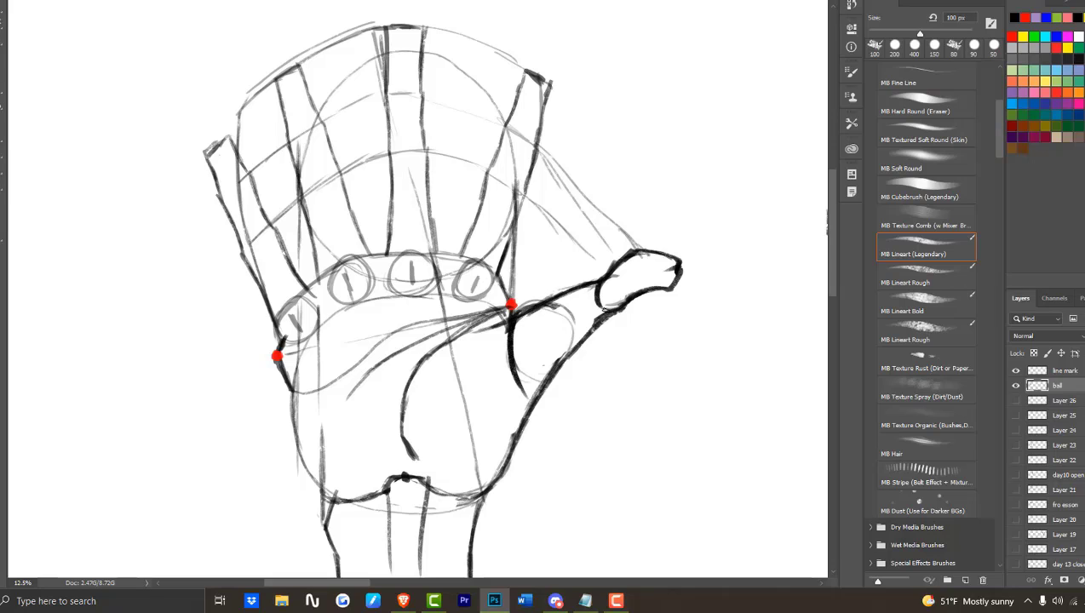
mouse_move(604, 279)
left_mouse_down()
mouse_move(581, 317)
mouse_move(551, 327)
left_mouse_up()
Erase the remaining knuckle circles, palm construction lines and curved guidelines between and across the fingers.
key("e")
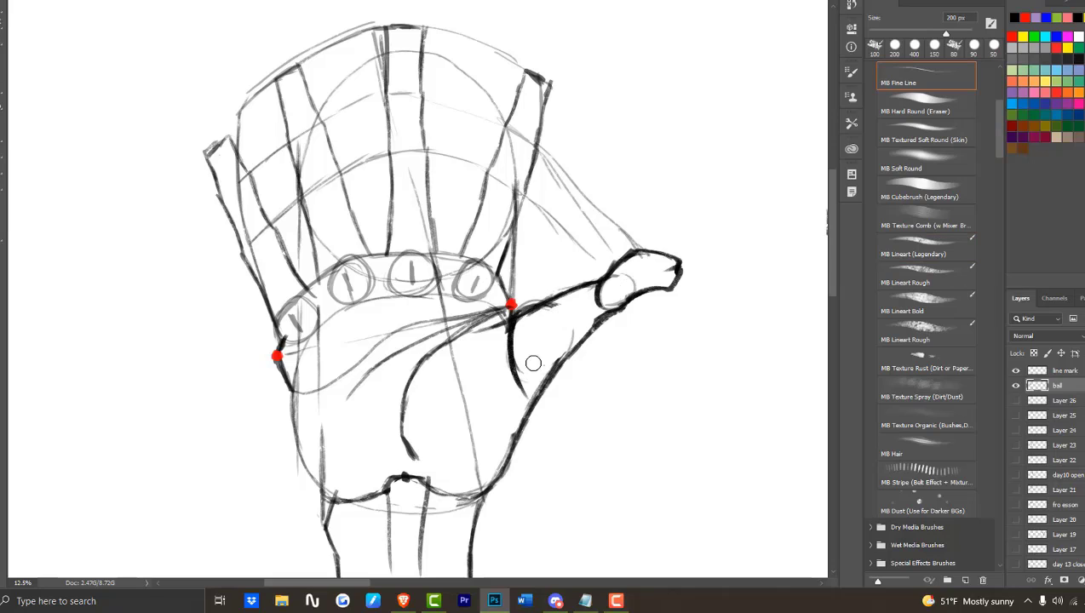
mouse_move(325, 328)
left_mouse_down()
mouse_move(293, 321)
mouse_move(291, 368)
left_mouse_up()
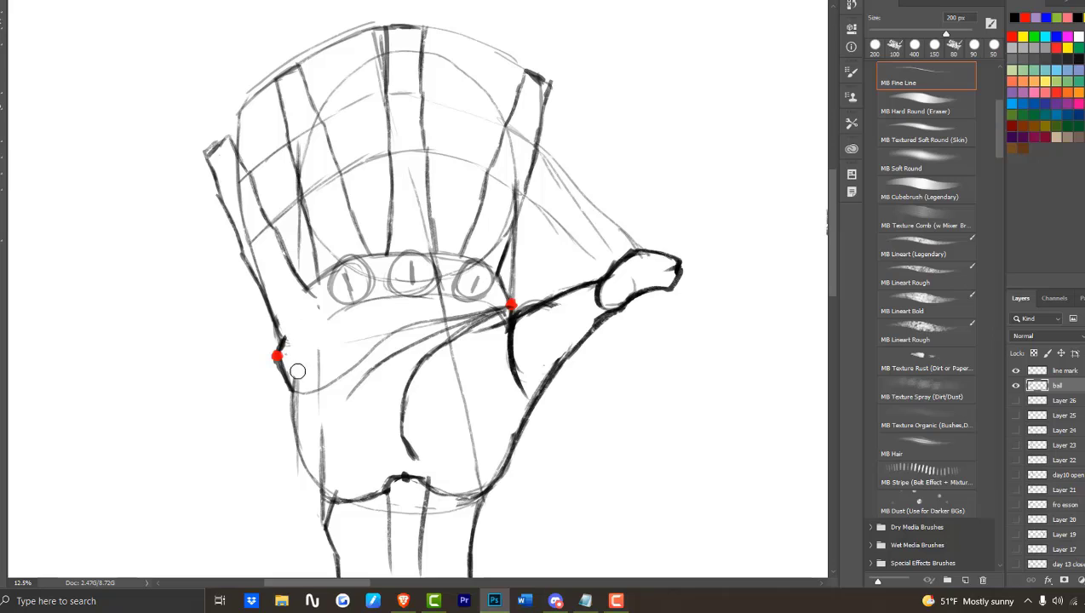
mouse_move(467, 301)
left_mouse_down()
mouse_move(436, 277)
mouse_move(389, 297)
mouse_move(418, 271)
mouse_move(368, 306)
mouse_move(355, 281)
mouse_move(362, 266)
mouse_move(310, 224)
mouse_move(259, 136)
mouse_move(286, 224)
mouse_move(255, 88)
mouse_move(375, 137)
mouse_move(338, 43)
mouse_move(459, 36)
mouse_move(490, 62)
mouse_move(524, 127)
mouse_move(506, 212)
mouse_move(500, 186)
mouse_move(549, 124)
mouse_move(551, 167)
mouse_move(566, 160)
mouse_move(546, 215)
mouse_move(318, 505)
left_mouse_up()
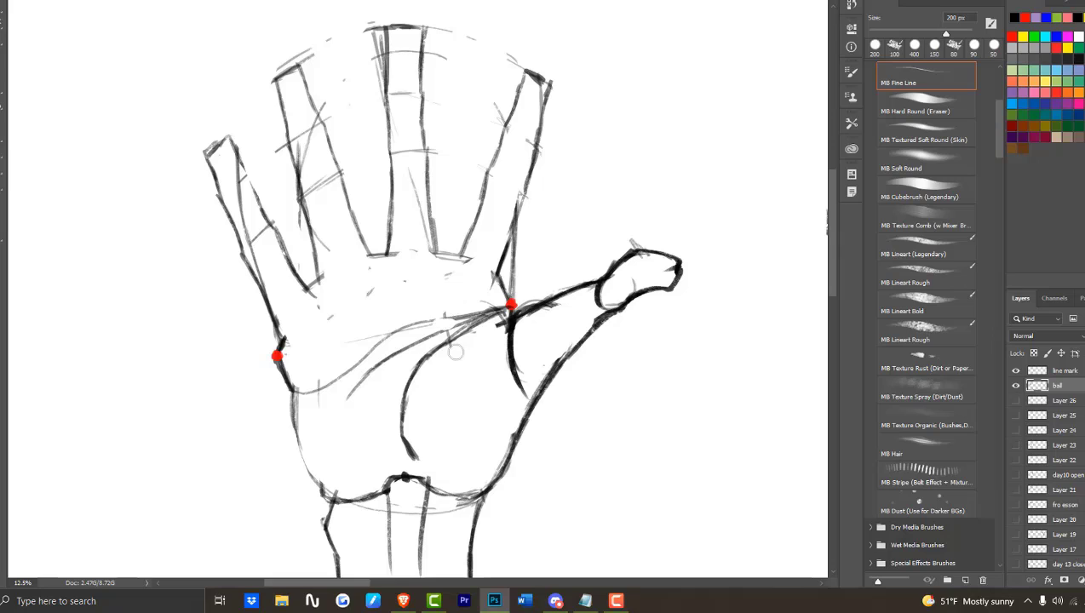
mouse_move(408, 176)
left_mouse_down()
mouse_move(356, 138)
mouse_move(315, 179)
mouse_move(301, 218)
left_mouse_up()
mouse_move(237, 193)
left_mouse_down()
mouse_move(276, 287)
mouse_move(237, 167)
left_mouse_up()
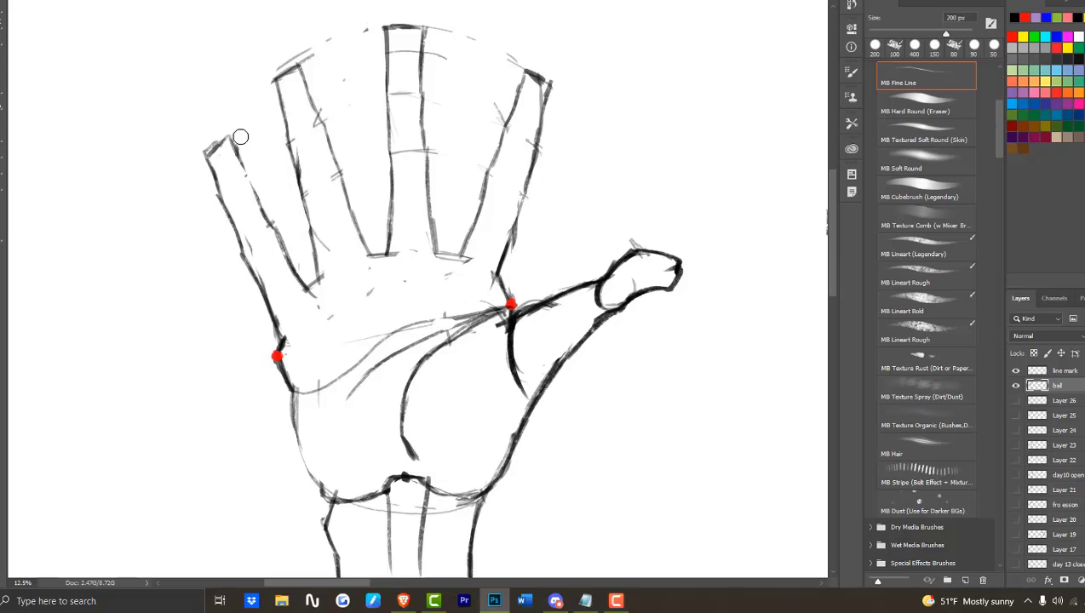
Redraw the arc along the finger bases and darken the middle finger's sides and joint lines.
key("b")
mouse_move(274, 314)
left_mouse_down()
mouse_move(343, 262)
mouse_move(321, 276)
mouse_move(416, 253)
mouse_move(500, 271)
left_mouse_up()
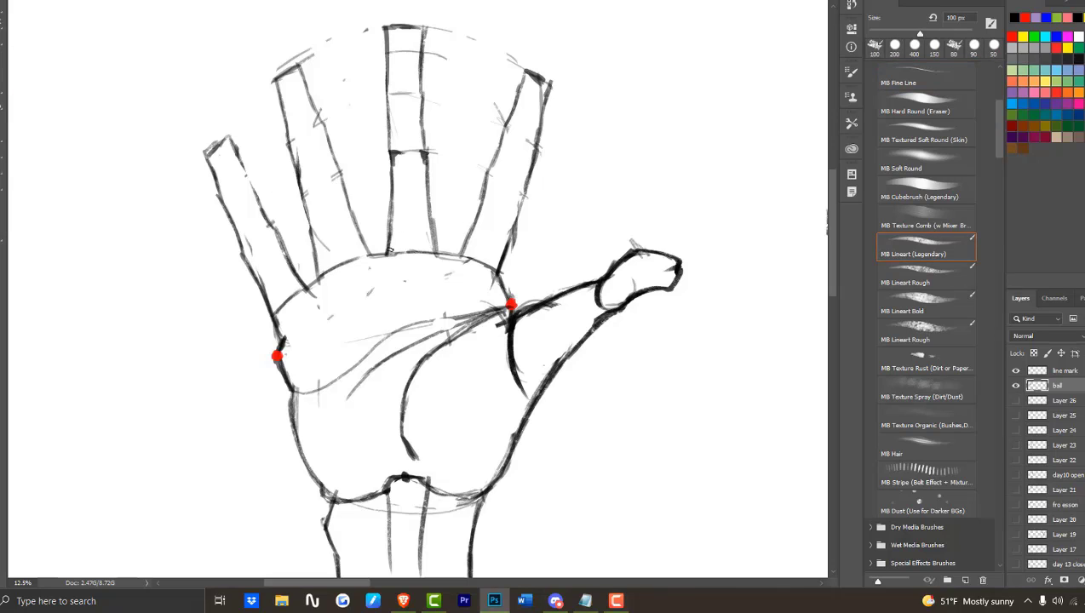
left_click_drag(392, 158, 391, 250)
left_click_drag(426, 247, 430, 230)
mouse_move(393, 150)
left_mouse_down()
mouse_move(414, 94)
mouse_move(422, 145)
left_mouse_up()
left_click_drag(391, 93, 389, 32)
Darken both sides of the ring finger from base to fingertip and mark its joints.
left_click_drag(305, 192, 327, 274)
left_click_drag(336, 178, 366, 254)
mouse_move(303, 186)
left_mouse_down()
mouse_move(290, 140)
mouse_move(331, 155)
mouse_move(336, 177)
left_mouse_up()
left_click_drag(320, 125, 302, 87)
left_click_drag(291, 140, 280, 82)
Darken both sides of the little finger and mark its joints.
left_click_drag(246, 182, 227, 138)
left_click_drag(210, 155, 227, 206)
left_click_drag(233, 221, 244, 248)
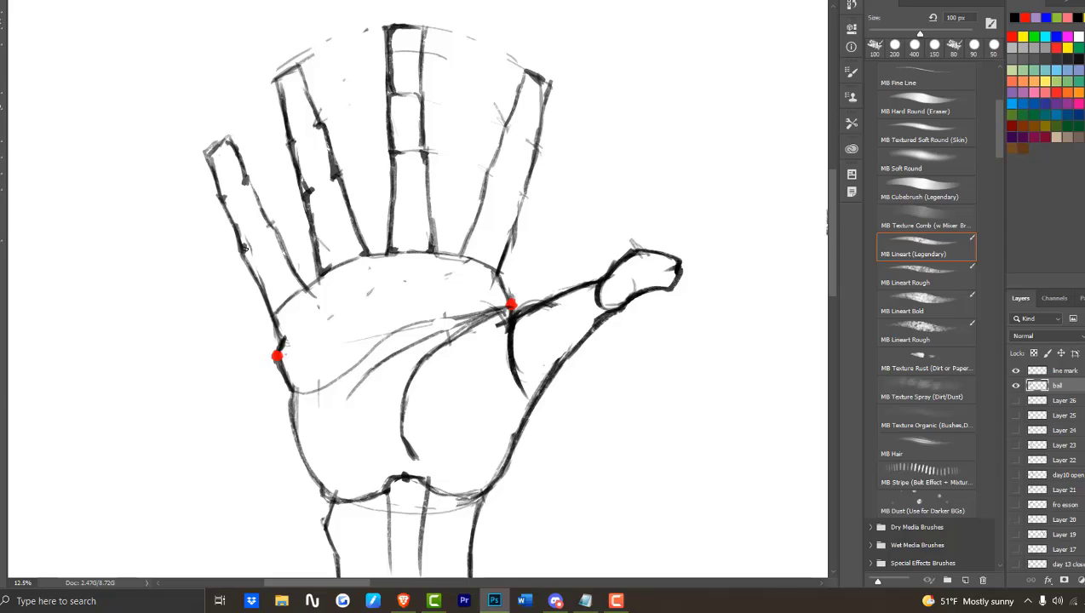
mouse_move(249, 184)
left_mouse_down()
mouse_move(299, 288)
mouse_move(240, 244)
left_mouse_up()
Darken the index finger's sides and mark its joints on both edges.
left_click_drag(469, 252, 478, 214)
left_click_drag(482, 182, 495, 170)
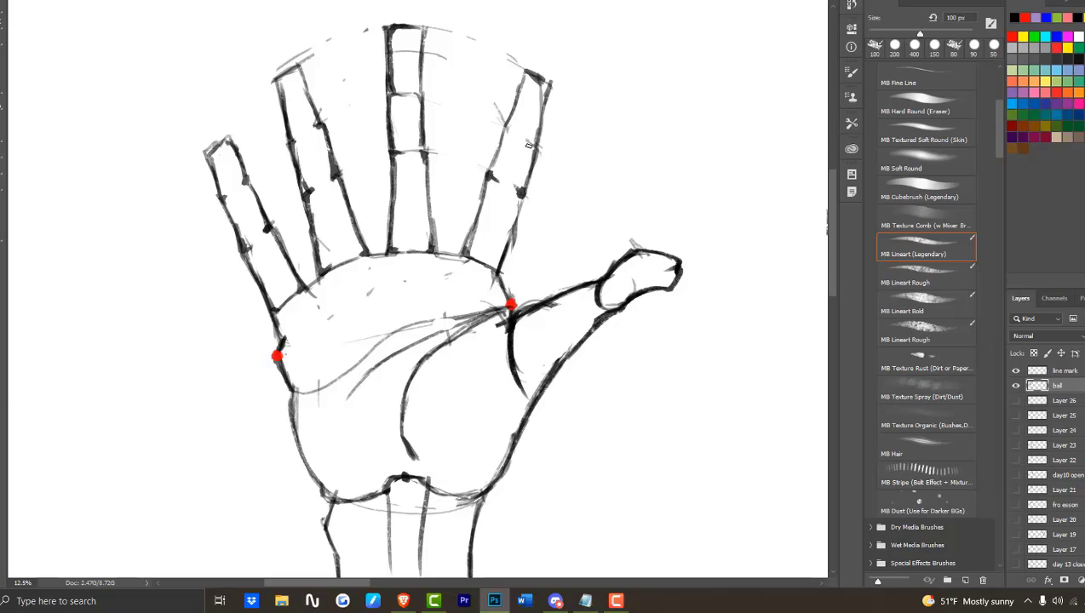
left_click_drag(464, 254, 503, 124)
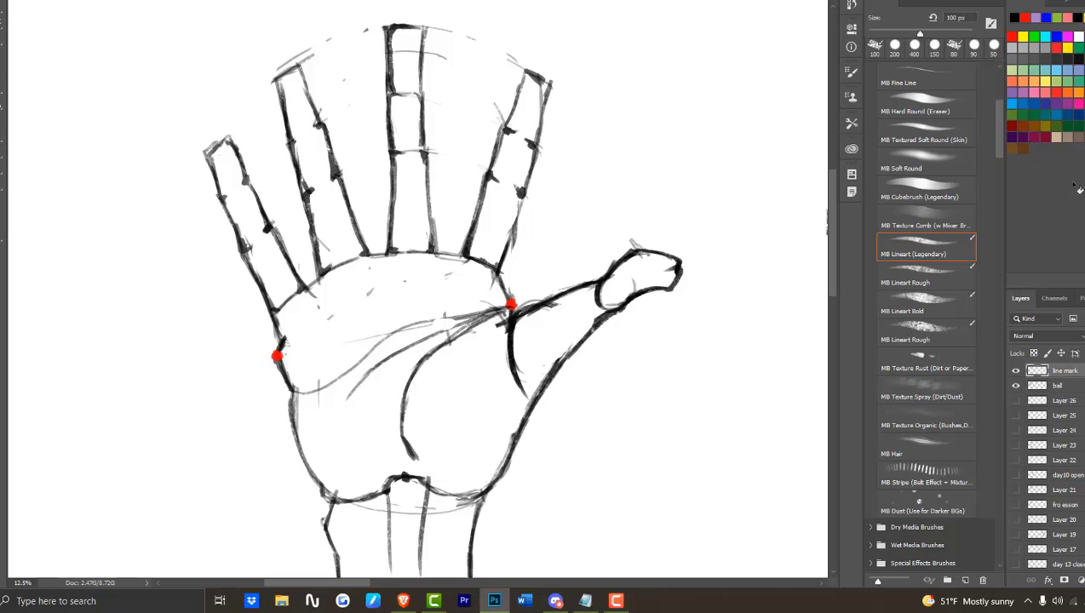
On the line mark layer, draw one red line from the index fingertip down the palm's thumb side and a red circle at the thumb base.
left_click(1064, 372)
scroll(698, 245, "down", 2)
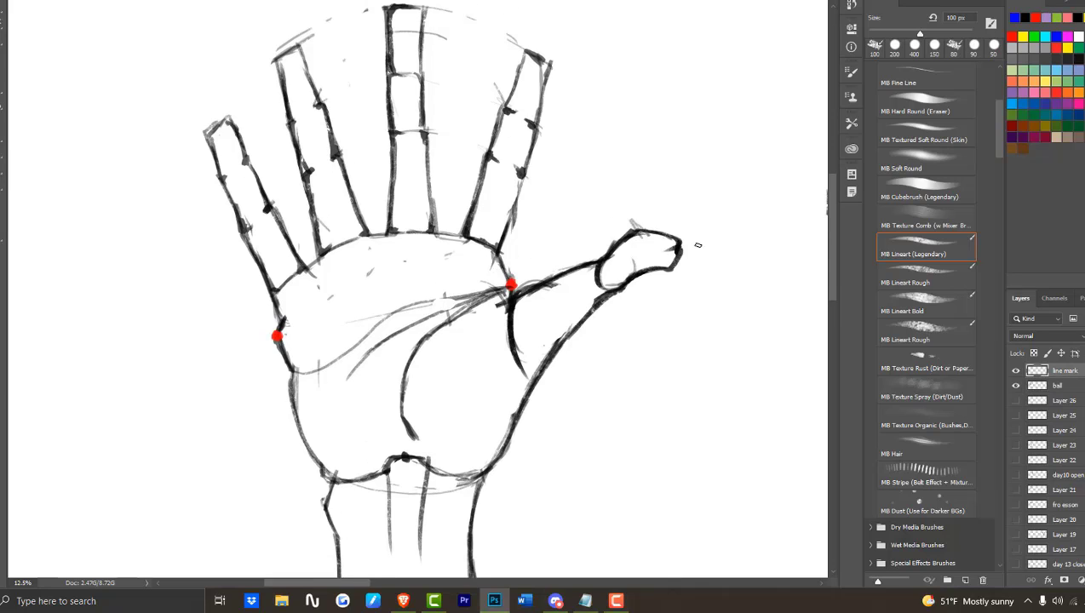
left_click(1038, 18)
left_click_drag(541, 65, 512, 286)
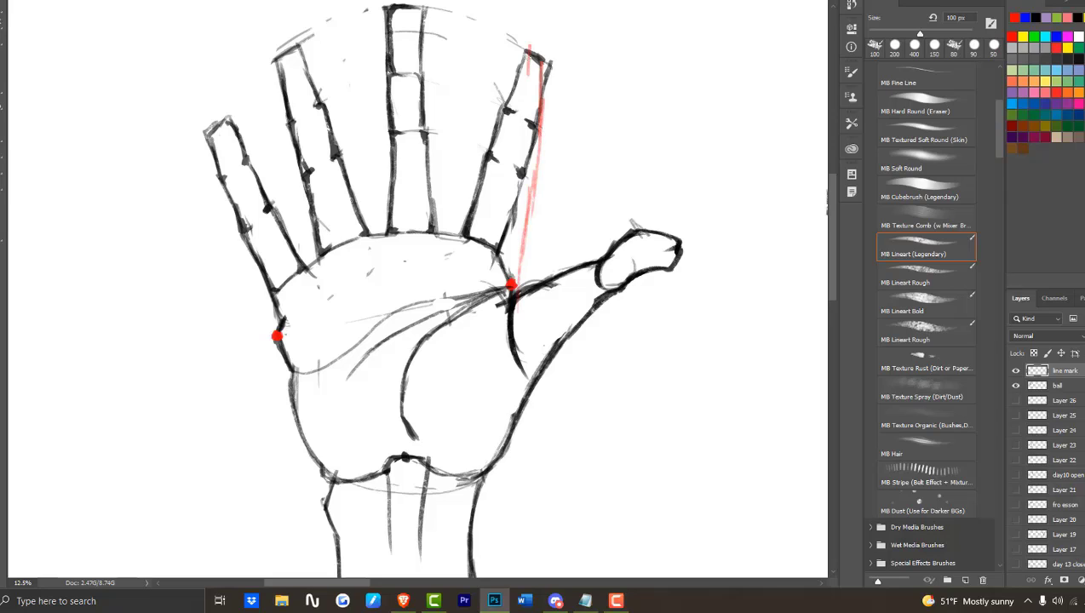
mouse_move(529, 75)
left_mouse_down()
mouse_move(515, 390)
mouse_move(527, 72)
left_mouse_up()
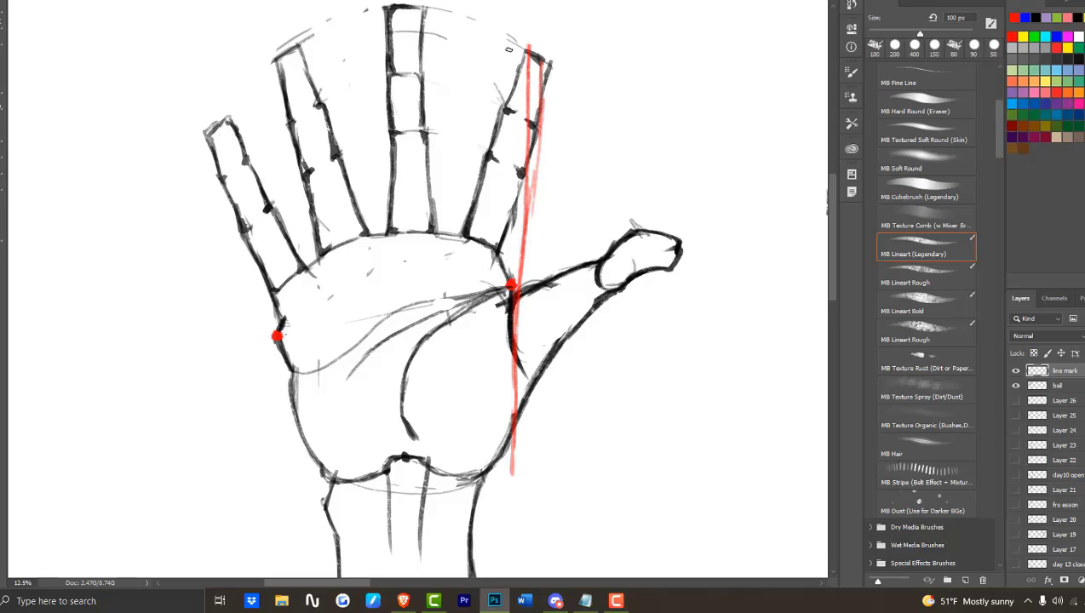
key("e")
mouse_move(542, 173)
left_mouse_down()
mouse_move(548, 106)
mouse_move(541, 225)
left_mouse_up()
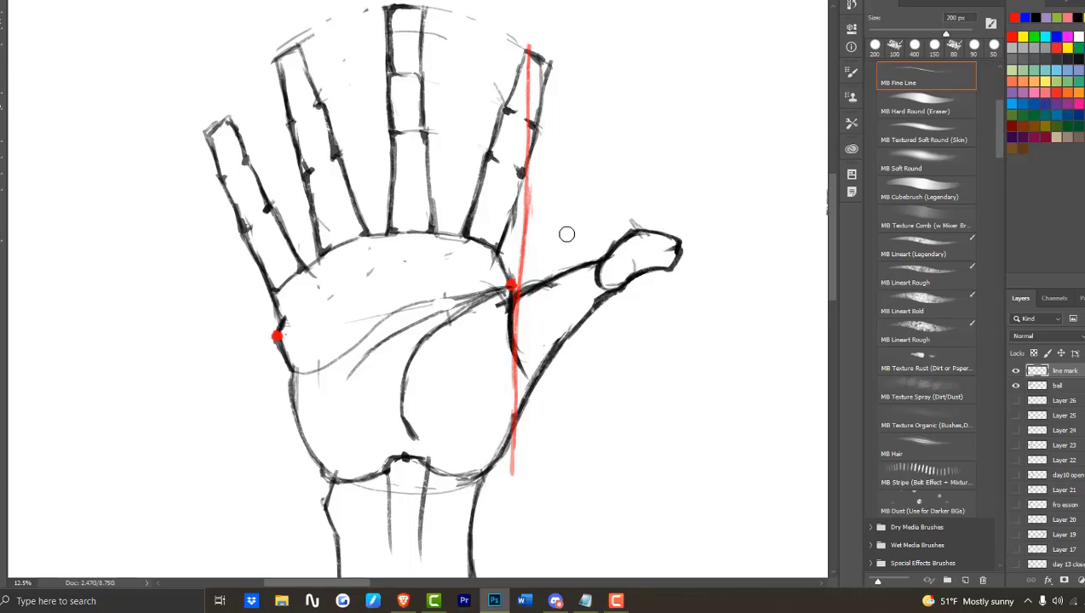
key("b")
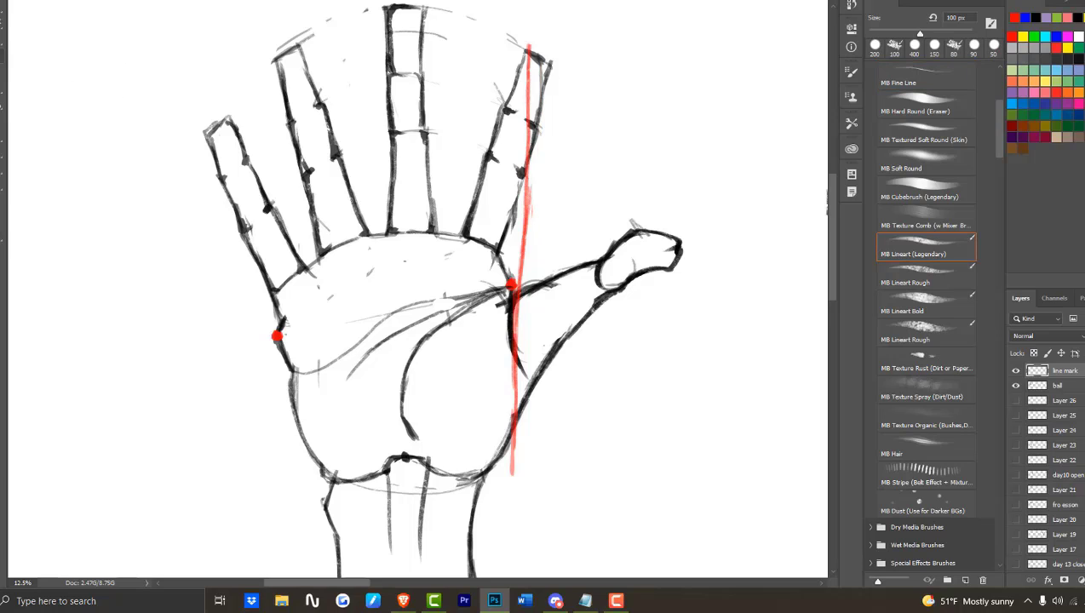
mouse_move(515, 306)
left_mouse_down()
mouse_move(545, 287)
mouse_move(554, 351)
left_mouse_up()
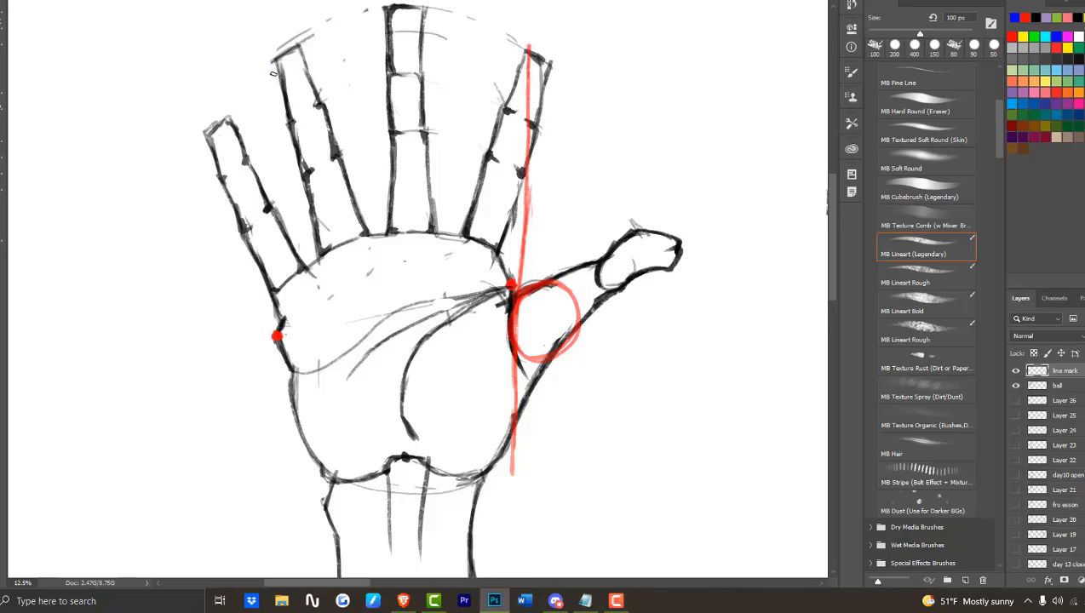
Draw a blue line from the ring fingertip to a circled little-finger knuckle, and a yellow line from the ring finger's base to the wrist.
left_click_drag(271, 65, 290, 296)
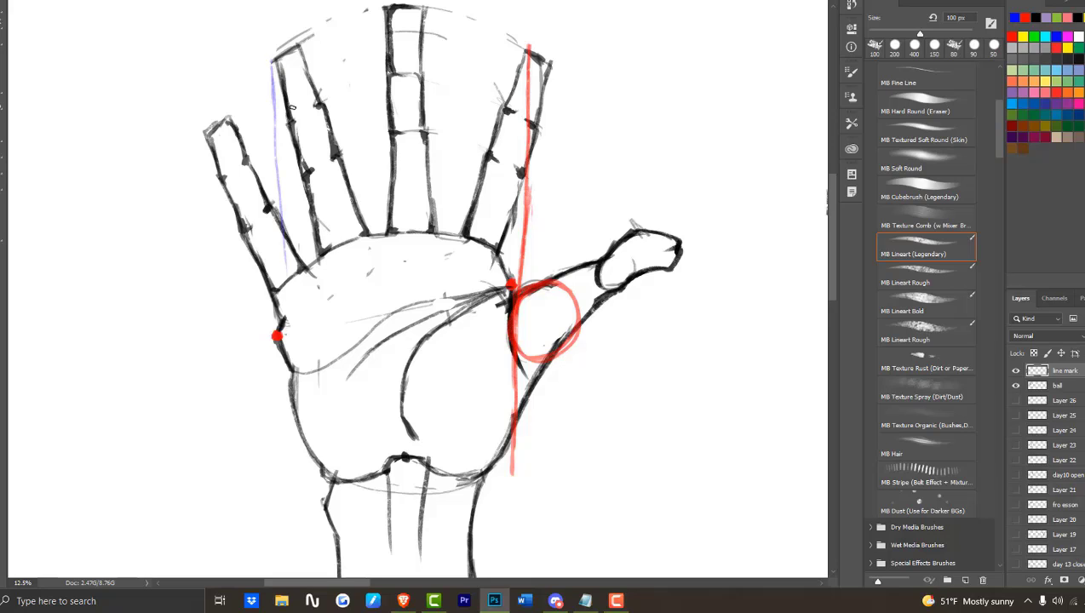
mouse_move(280, 212)
left_mouse_down()
mouse_move(290, 300)
mouse_move(272, 314)
mouse_move(279, 281)
mouse_move(294, 334)
left_mouse_up()
left_click_drag(290, 270, 289, 327)
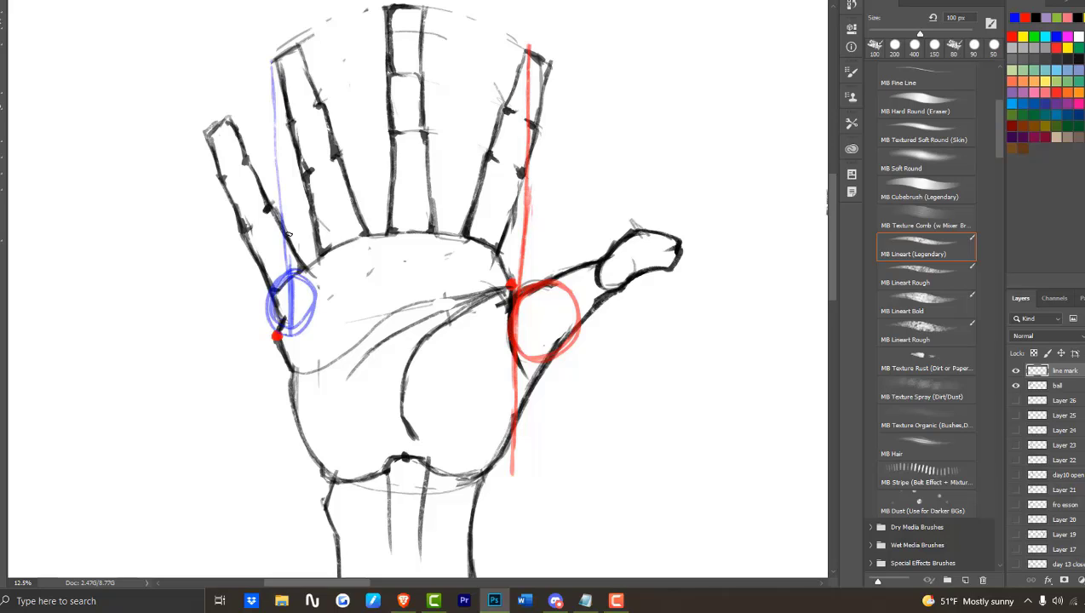
left_click(1069, 47)
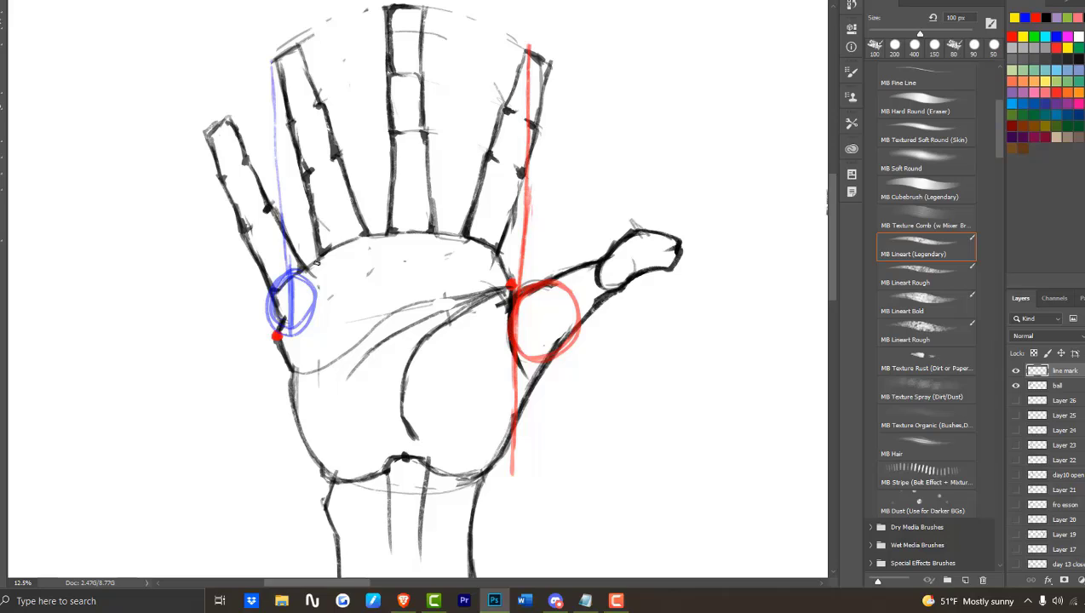
left_click_drag(316, 252, 324, 535)
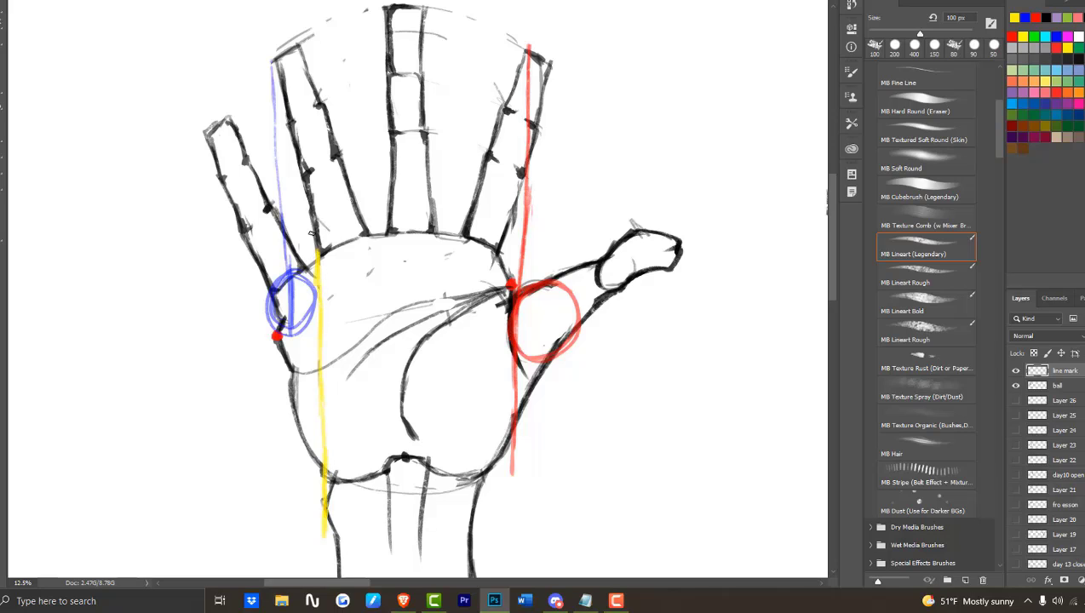
Draw a green line from the middle fingertip to the wrist with a circled middle knuckle, and a brown diagonal from the little-ring finger gap across the palm.
left_click(1078, 47)
mouse_move(392, 5)
left_mouse_down()
mouse_move(442, 254)
mouse_move(398, 221)
mouse_move(489, 495)
left_mouse_up()
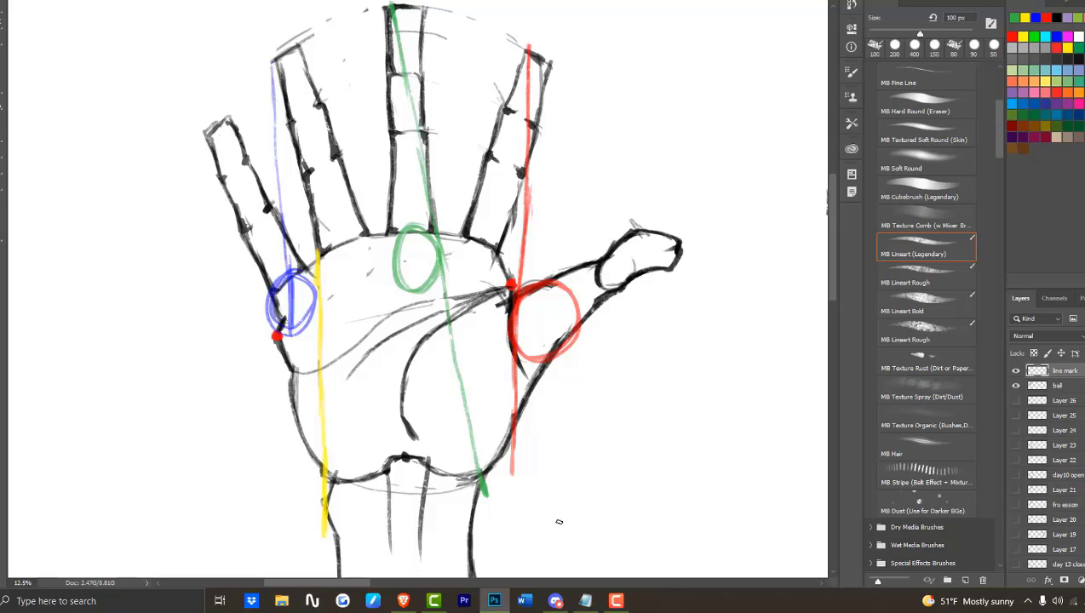
left_click(559, 521)
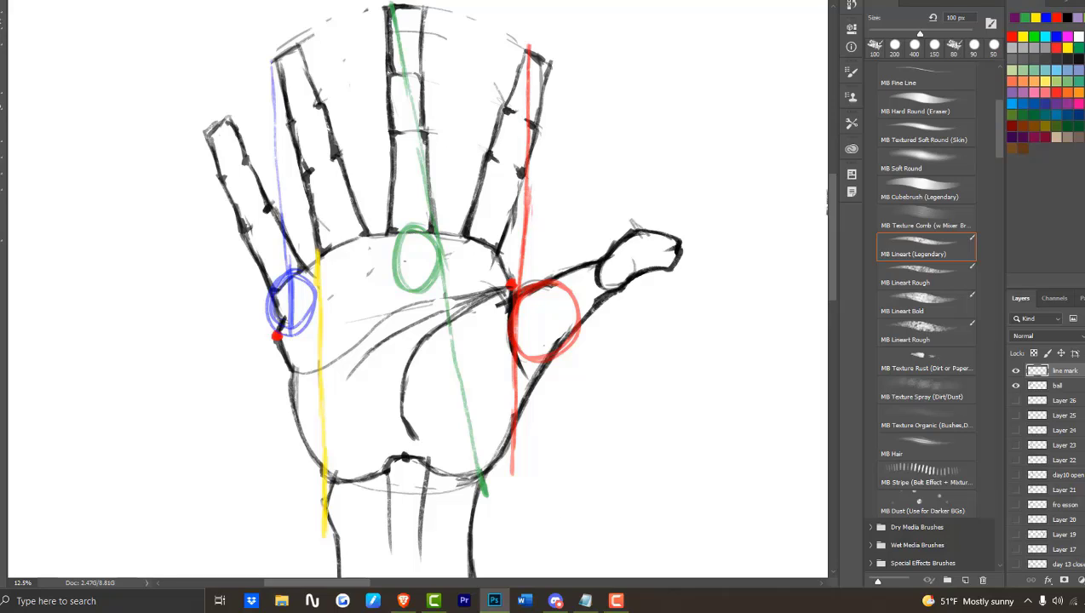
mouse_move(394, 399)
left_mouse_down()
mouse_move(417, 446)
mouse_move(306, 273)
left_mouse_up()
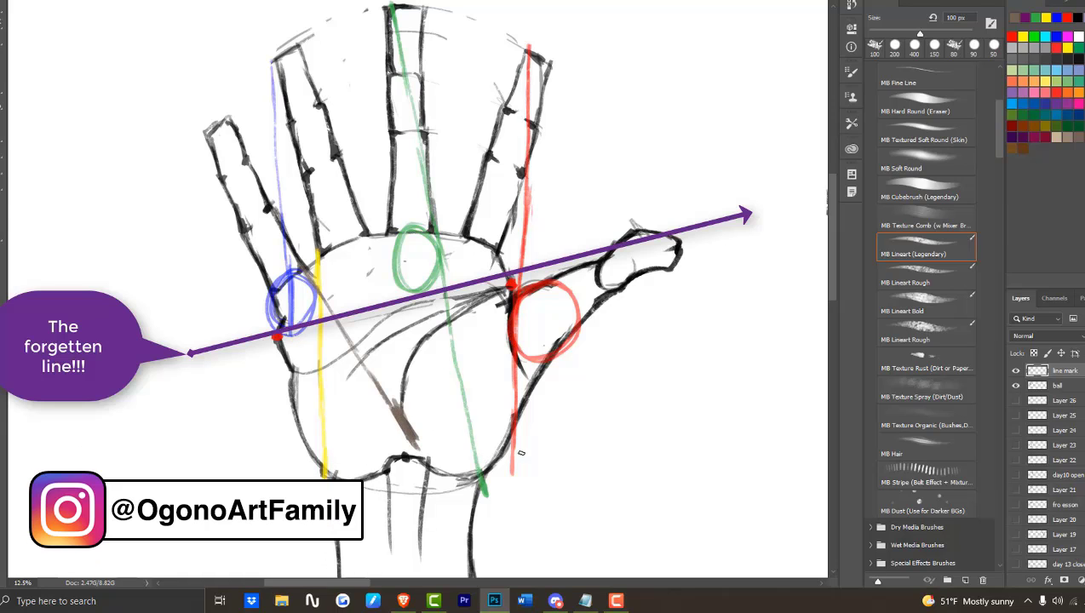
Label the five coloured alignment lines with circled red numbers 1 to 5, each connected to its line.
scroll(452, 383, "up", 1)
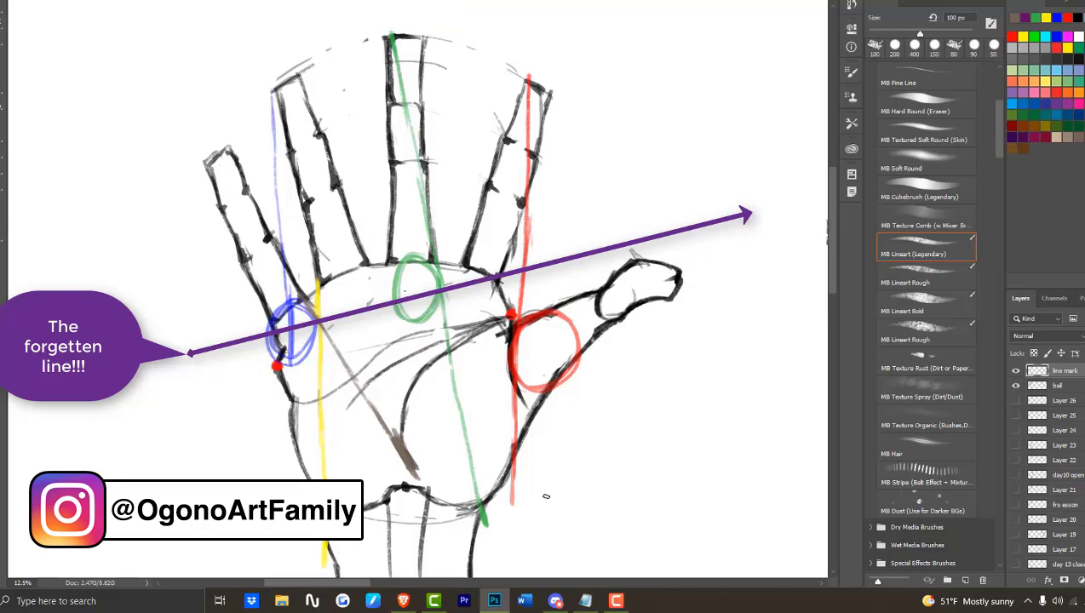
scroll(545, 496, "down", 1)
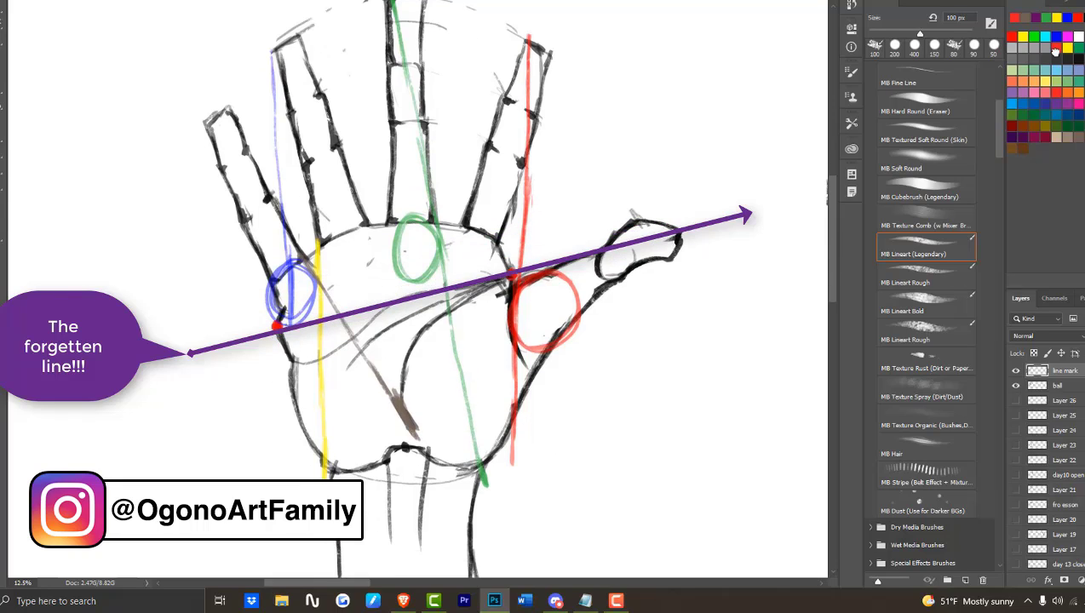
left_click(1014, 36)
mouse_move(560, 446)
left_mouse_down()
mouse_move(558, 490)
mouse_move(515, 460)
left_mouse_up()
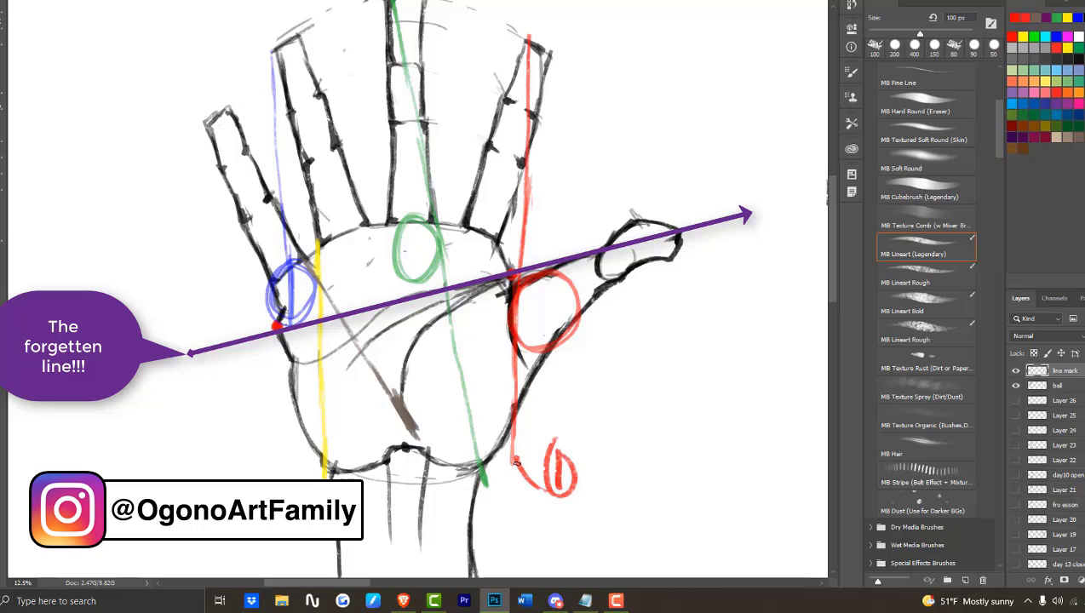
scroll(496, 505, "up", 1)
mouse_move(220, 64)
left_mouse_down()
mouse_move(248, 75)
mouse_move(274, 135)
left_mouse_up()
mouse_move(342, 8)
left_mouse_down()
mouse_move(351, 24)
mouse_move(393, 38)
mouse_move(397, 82)
left_mouse_up()
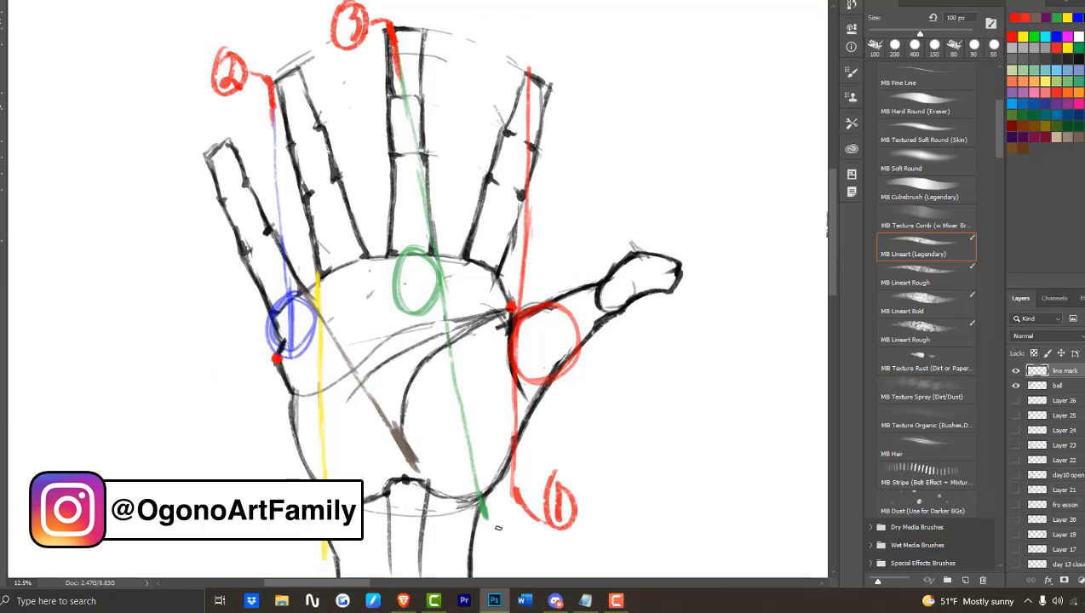
left_click_drag(441, 257, 439, 317)
mouse_move(294, 539)
left_mouse_down()
mouse_move(293, 562)
mouse_move(329, 552)
left_mouse_up()
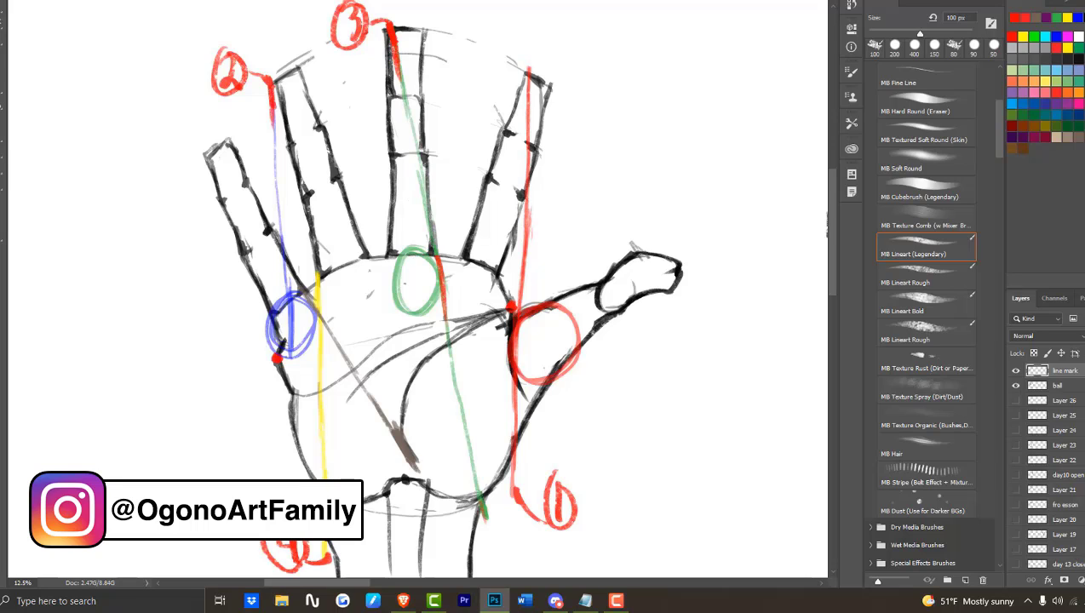
mouse_move(368, 439)
left_mouse_down()
mouse_move(356, 447)
mouse_move(404, 454)
left_mouse_up()
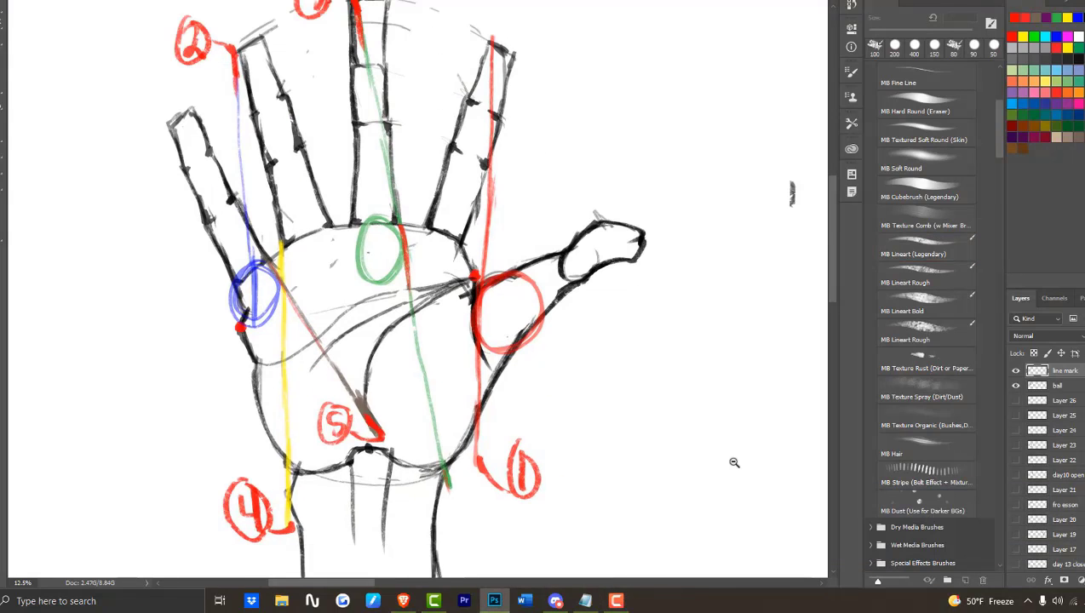
Hide the line mark layer and erase the lower end of the thumb crease on the ball layer.
left_click(1015, 371)
left_click(1064, 388)
left_click(1, 87)
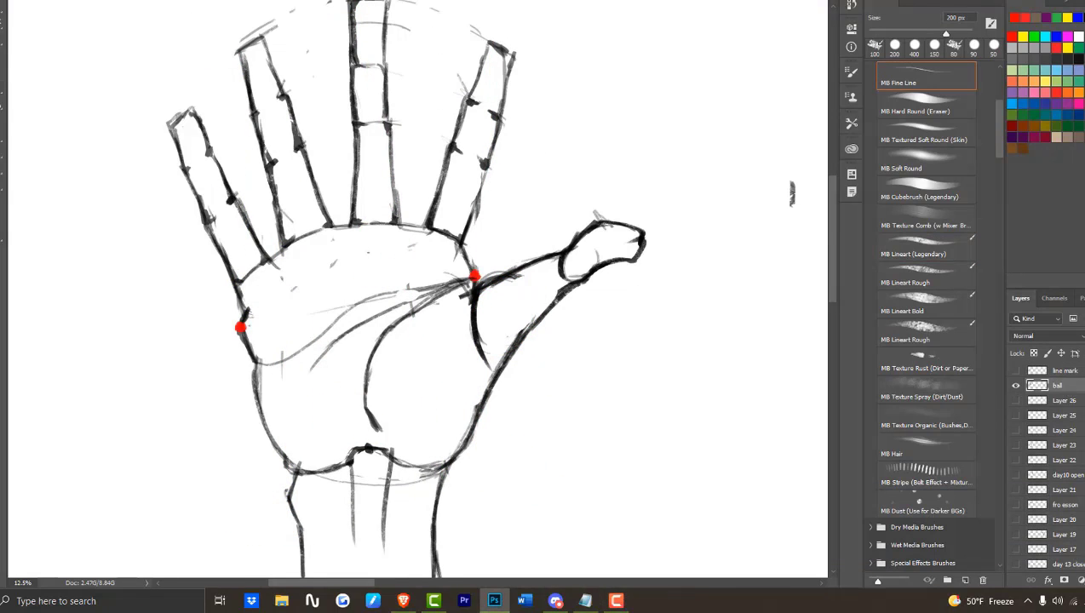
left_click_drag(367, 392, 375, 421)
Draw red circles at the little and ring finger knuckles, with a short red diagonal running into the palm between them.
left_click(1, 39)
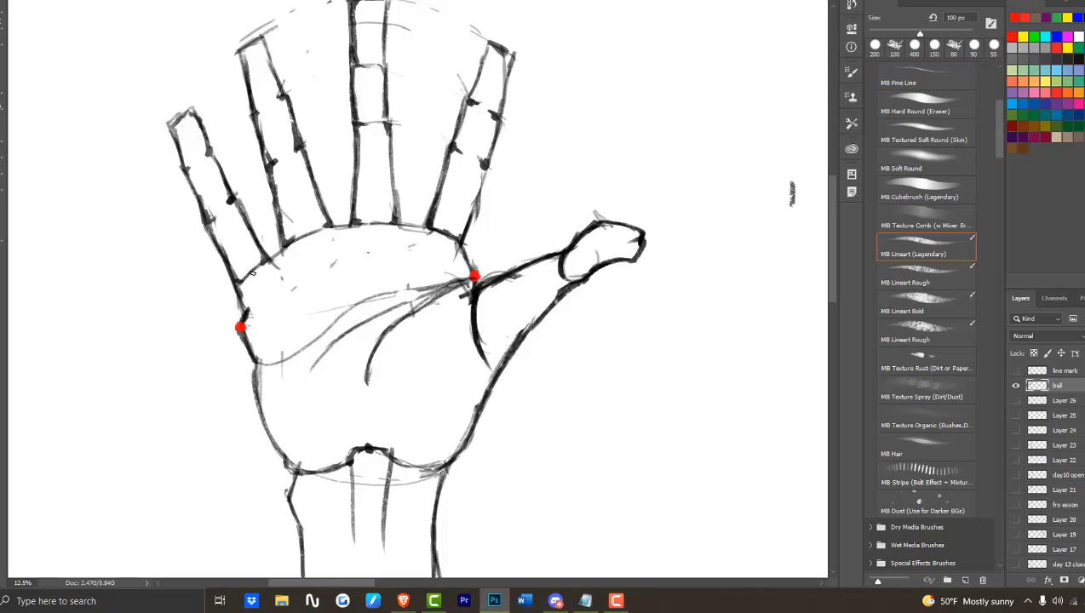
left_click_drag(252, 273, 259, 275)
mouse_move(300, 245)
left_mouse_down()
mouse_move(298, 281)
mouse_move(322, 320)
left_mouse_up()
Redraw the thumb crease in black down towards the wrist and add a black diagonal from the ring finger's base into the palm.
key("x")
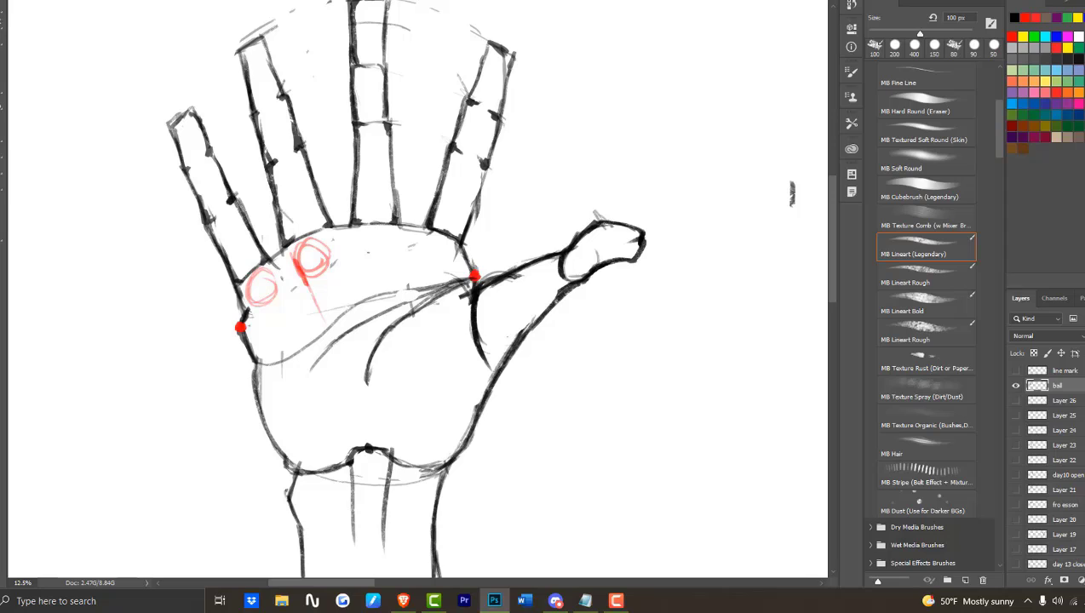
mouse_move(424, 298)
left_mouse_down()
mouse_move(366, 398)
mouse_move(369, 388)
mouse_move(378, 432)
mouse_move(439, 298)
mouse_move(385, 350)
mouse_move(366, 403)
mouse_move(375, 434)
left_mouse_up()
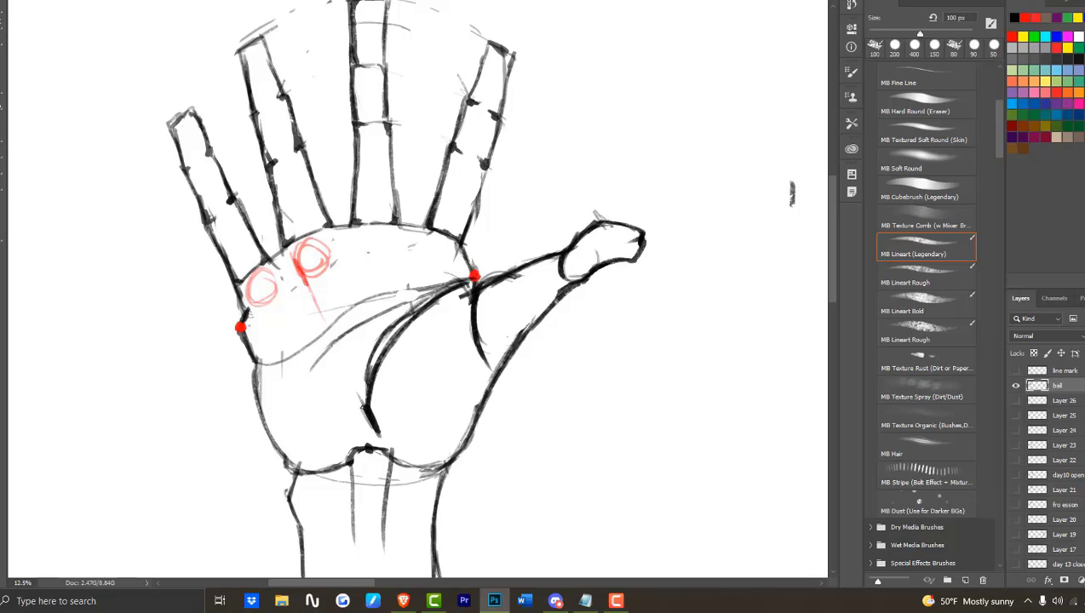
left_click_drag(364, 384, 351, 416)
left_click_drag(320, 311, 274, 230)
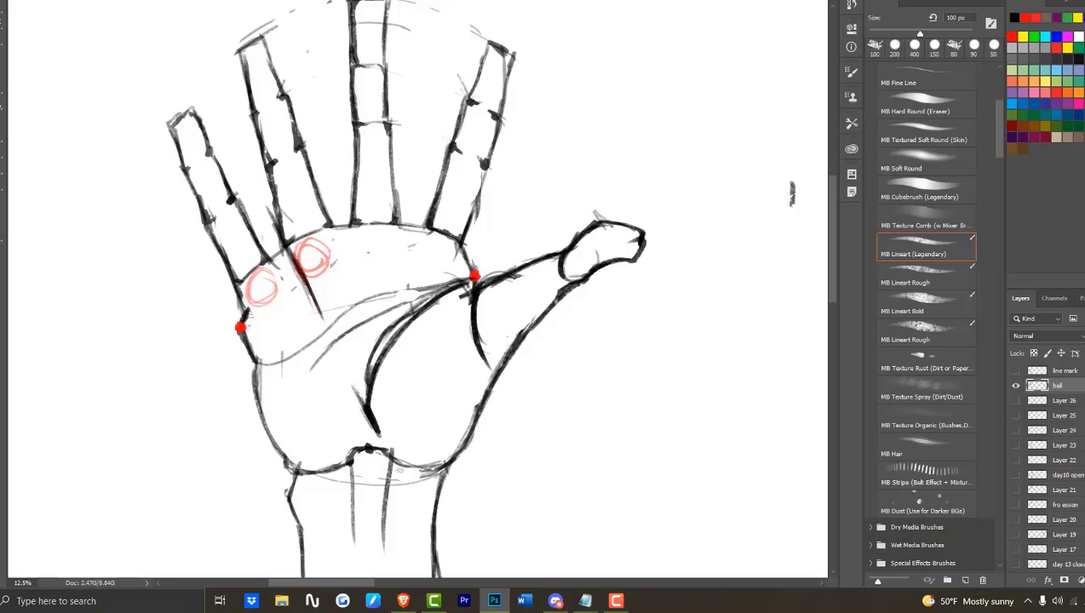
Erase the red knuckle circles and the black diagonal at the ring finger's base, and show the line mark layer.
left_click(616, 600)
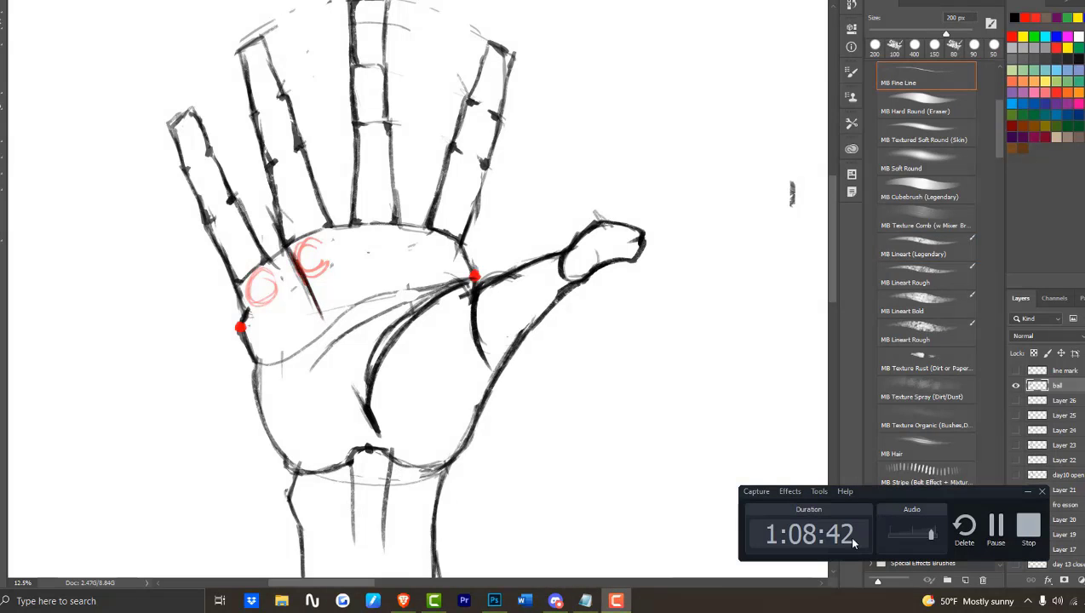
left_click(1025, 494)
mouse_move(319, 261)
left_mouse_down()
mouse_move(252, 291)
mouse_move(315, 289)
left_mouse_up()
left_click(1074, 371)
left_click(1015, 371)
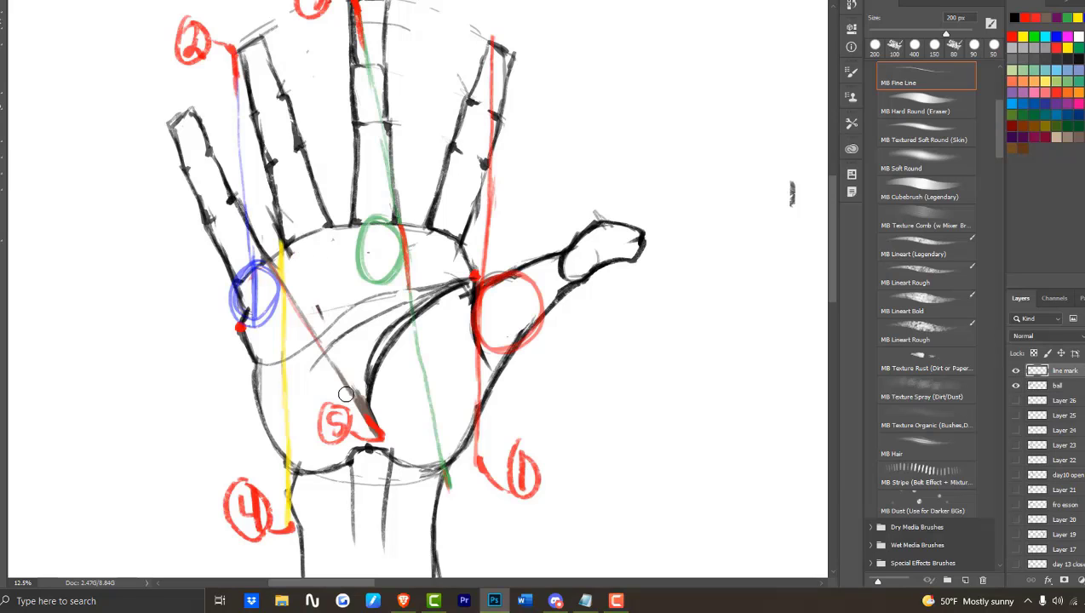
Redraw line 5 in brown from a circle at the ring finger's knuckle down to the thumb crease, relabelled with a red circled 5.
mouse_move(344, 392)
left_mouse_down()
mouse_move(367, 419)
mouse_move(292, 287)
left_mouse_up()
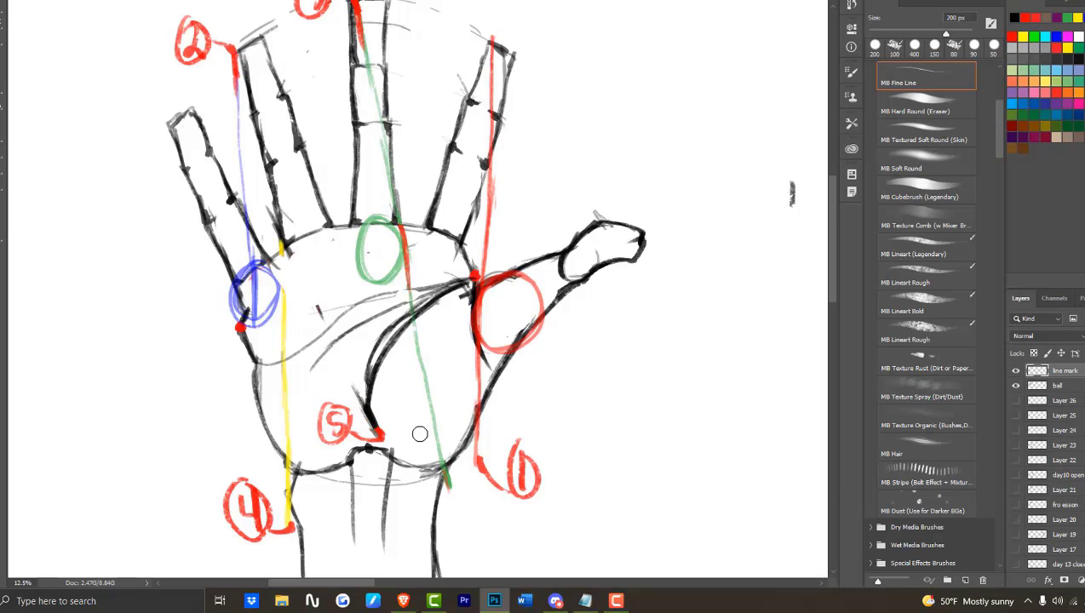
mouse_move(341, 411)
left_mouse_down()
mouse_move(332, 423)
mouse_move(368, 436)
left_mouse_up()
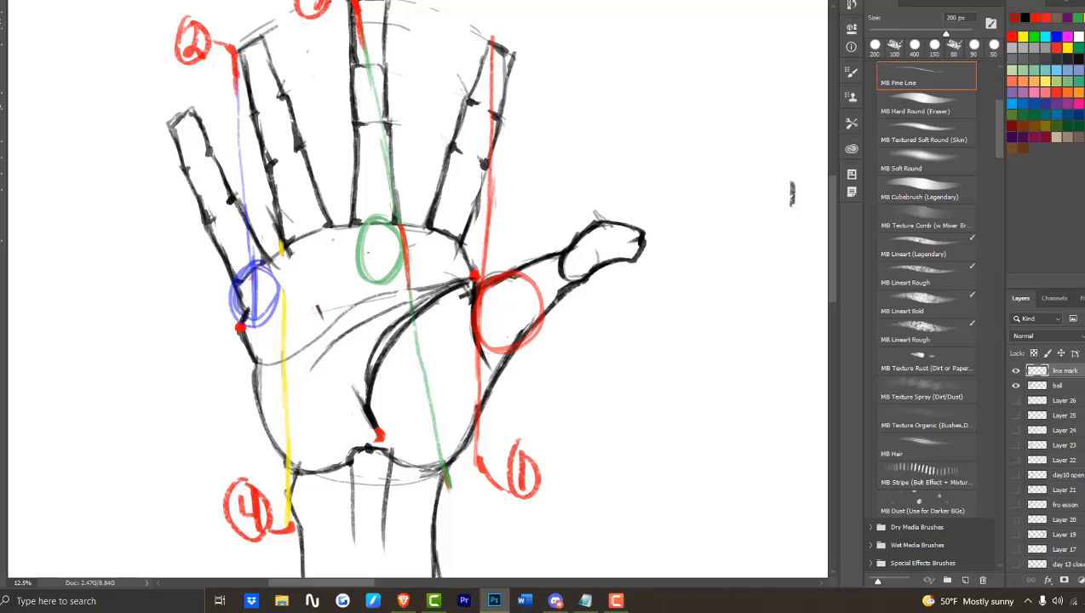
key("b")
left_click_drag(374, 423, 364, 392)
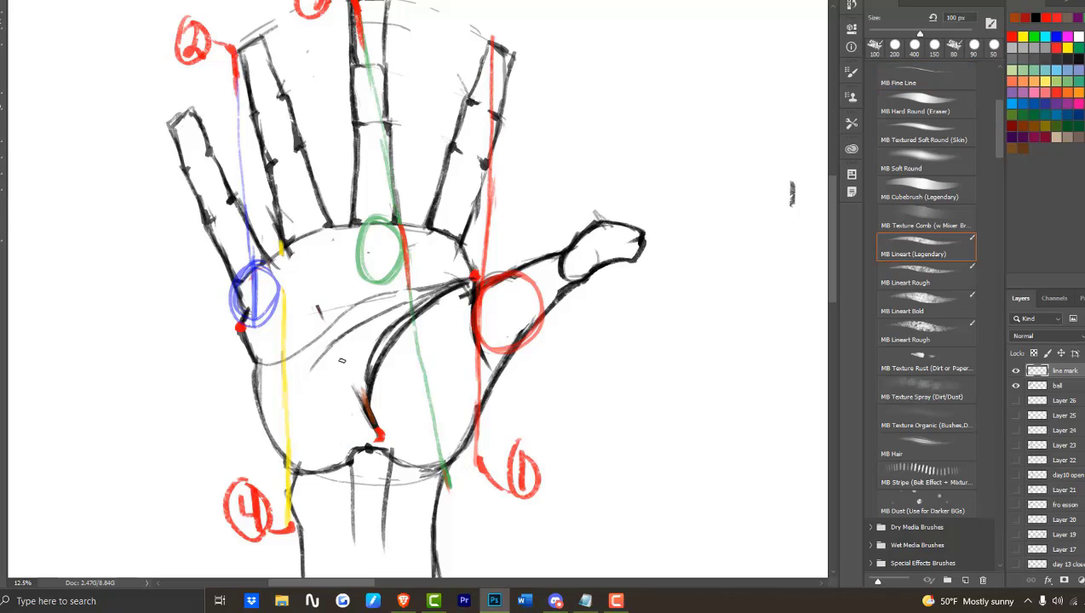
mouse_move(315, 237)
left_mouse_down()
mouse_move(325, 272)
mouse_move(292, 258)
mouse_move(362, 401)
mouse_move(327, 424)
mouse_move(341, 394)
left_mouse_up()
left_click_drag(334, 384, 325, 426)
left_click(1055, 17)
left_click_drag(330, 386, 376, 410)
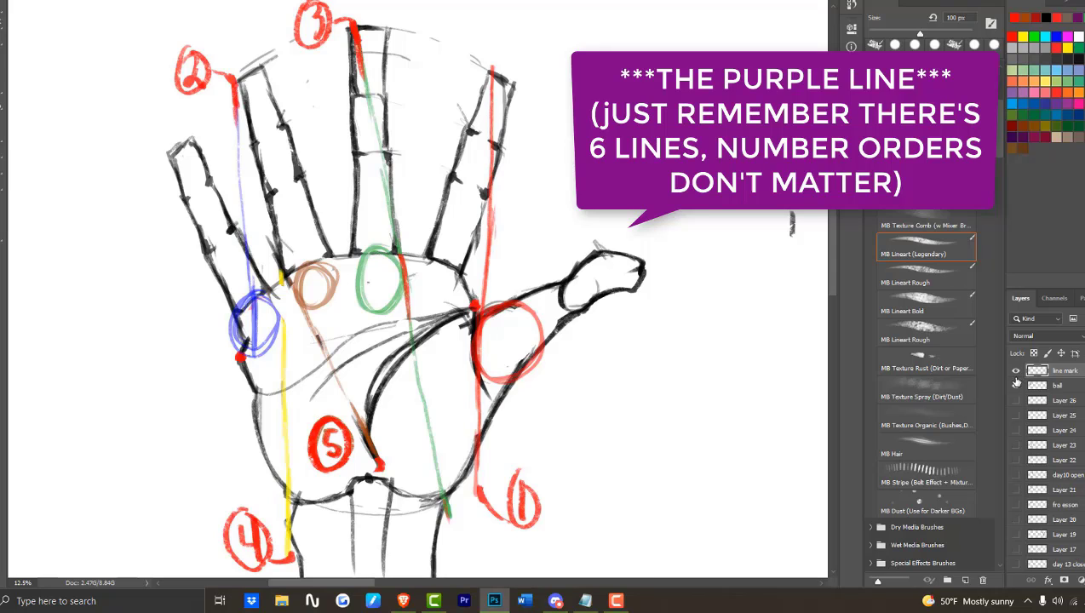
Draw a magenta line from the palm's little finger edge to a red circled thumb joint, and two red double-arc strokes above the thumb.
left_click_drag(245, 351, 569, 281)
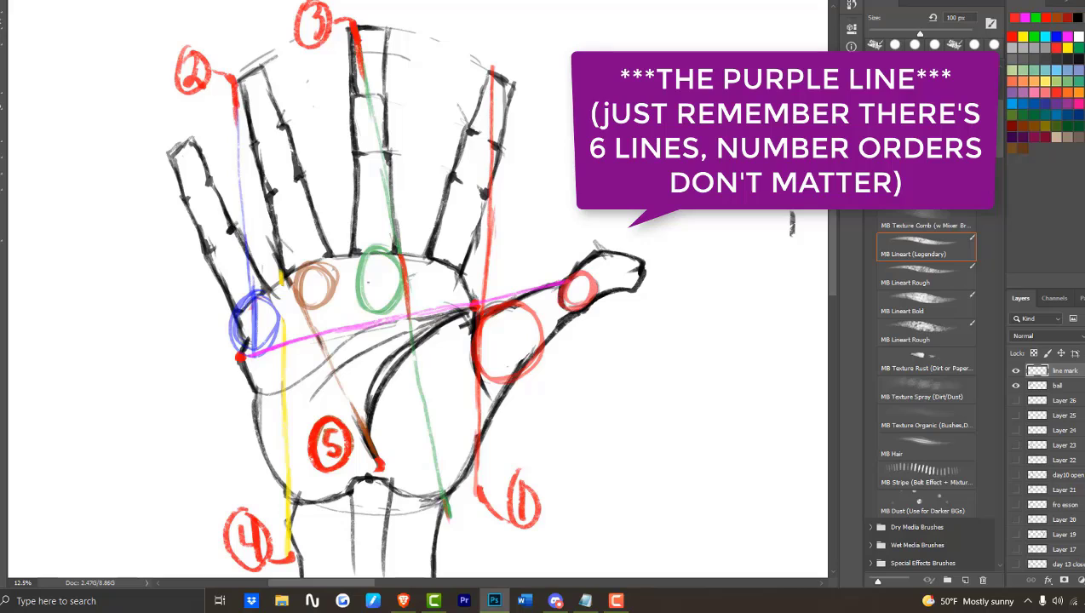
left_click_drag(671, 52, 696, 47)
left_click_drag(537, 51, 633, 31)
key("e")
key("b")
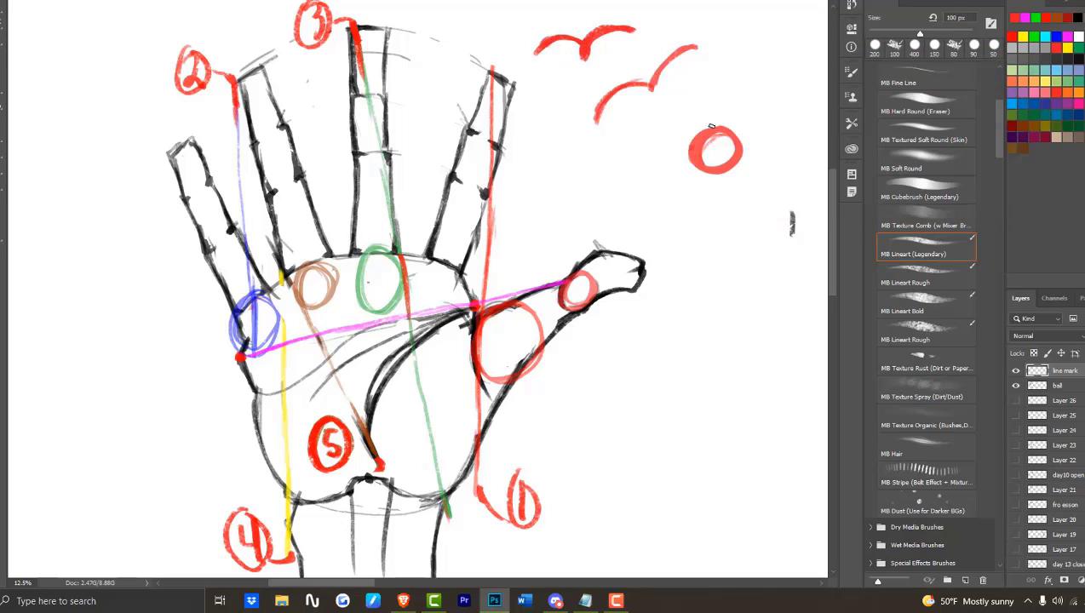
Sketch a separate red thumb around the joint circle above the hand and trace its upper contour in green.
mouse_move(712, 127)
left_mouse_down()
mouse_move(800, 104)
mouse_move(744, 155)
mouse_move(674, 286)
left_mouse_up()
left_click_drag(707, 131, 574, 226)
left_click_drag(712, 122, 790, 103)
key("e")
key("x")
key("b")
mouse_move(688, 143)
left_mouse_down()
mouse_move(725, 107)
mouse_move(794, 94)
left_mouse_up()
left_click_drag(680, 151, 572, 239)
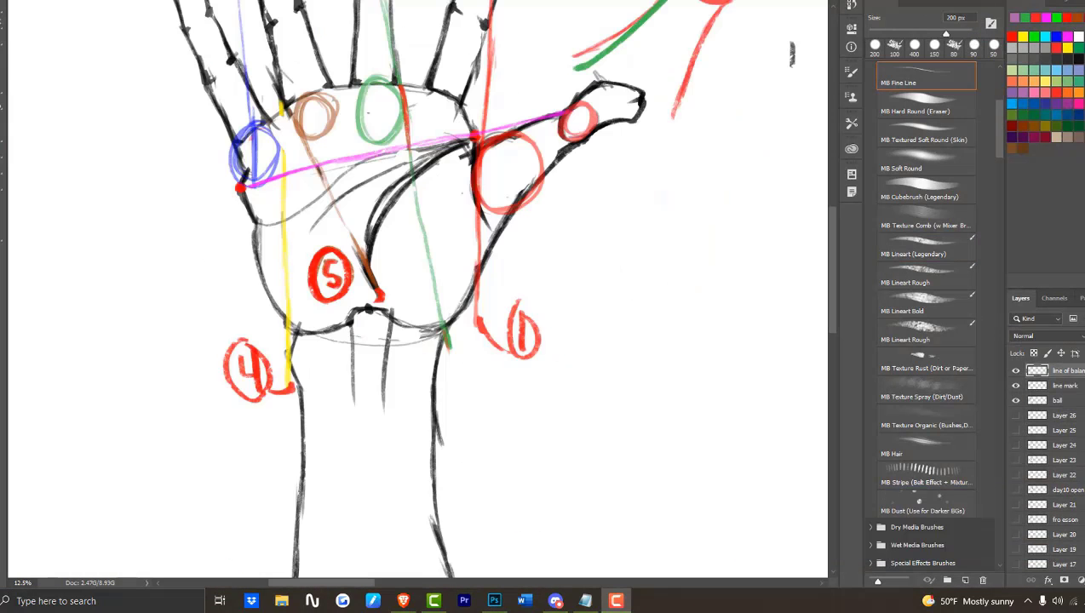
Hide the line mark layer and draw a purple S-curve from the index finger's base across the wrist to the forearm's opposite edge.
scroll(441, 247, "up", 3)
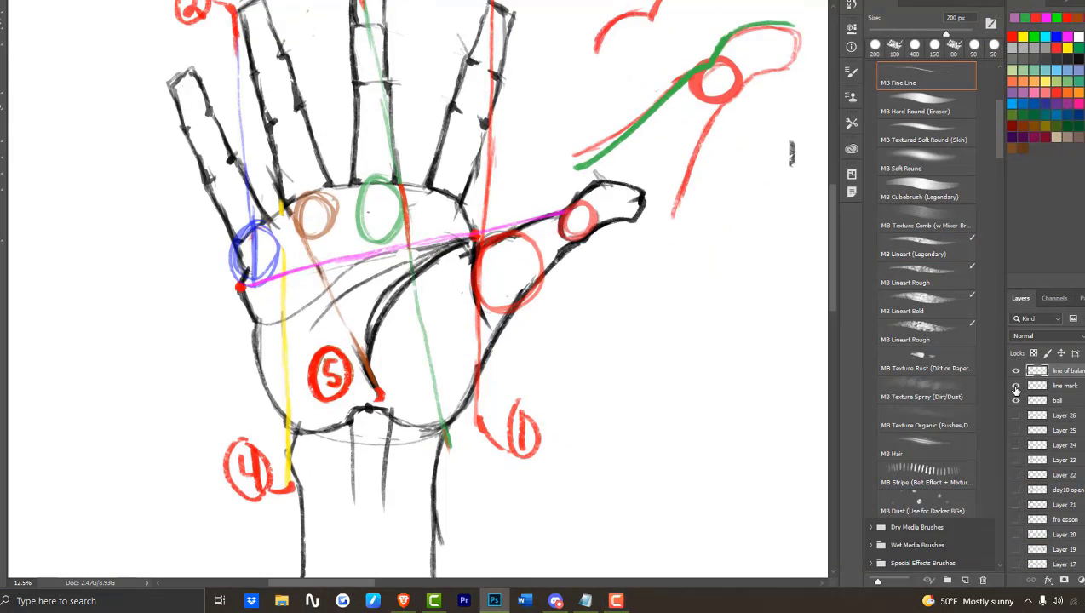
left_click(1015, 387)
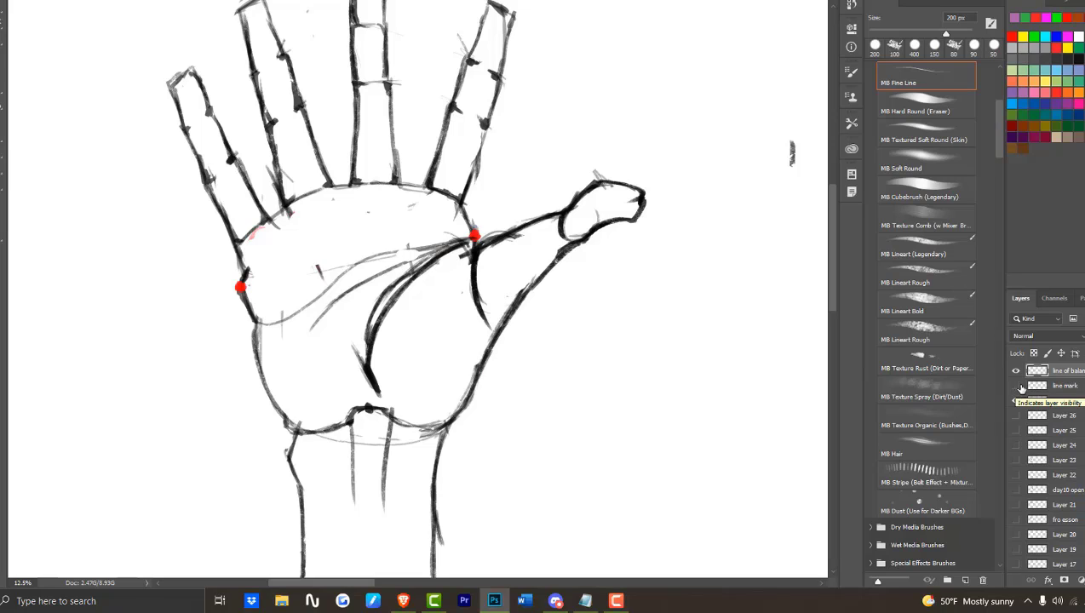
left_click(1015, 388)
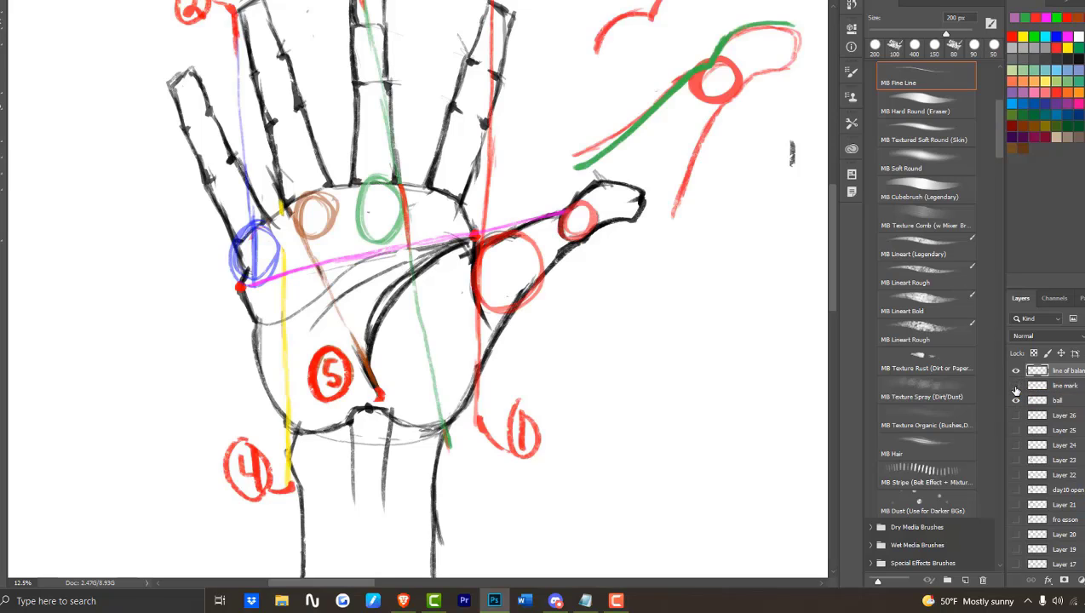
left_click(1015, 388)
left_click(926, 248)
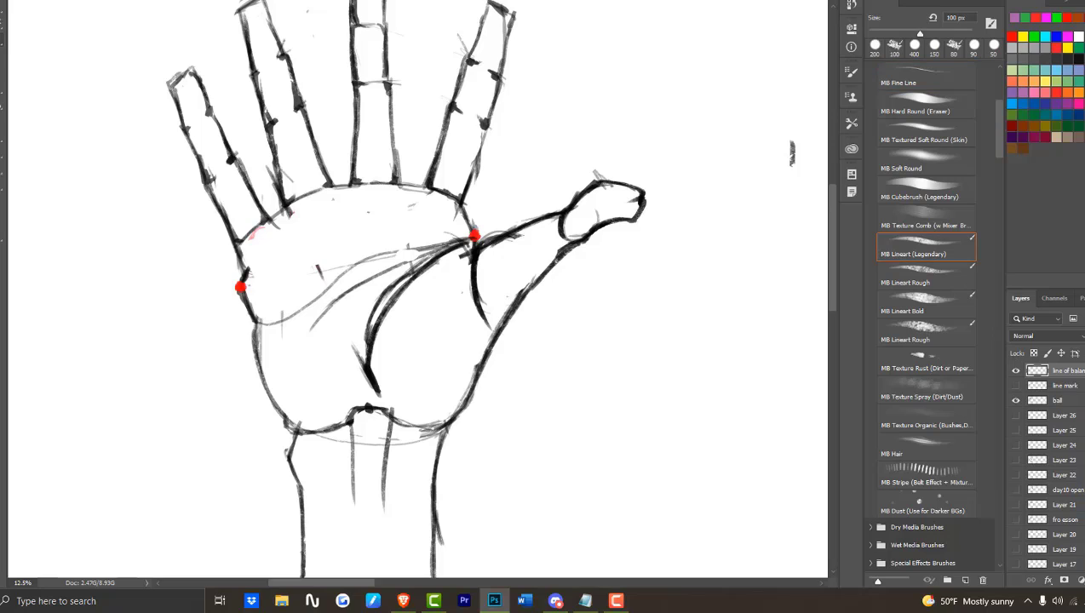
mouse_move(460, 204)
left_mouse_down()
mouse_move(465, 271)
mouse_move(425, 337)
mouse_move(294, 430)
mouse_move(289, 455)
mouse_move(308, 492)
left_mouse_up()
left_click_drag(830, 234, 830, 308)
mouse_move(289, 111)
left_mouse_down()
mouse_move(333, 189)
mouse_move(421, 277)
mouse_move(457, 362)
mouse_move(454, 424)
mouse_move(410, 549)
left_mouse_up()
left_click_drag(836, 299, 784, 247)
mouse_move(459, 129)
left_mouse_down()
mouse_move(457, 214)
mouse_move(293, 368)
mouse_move(361, 459)
left_mouse_up()
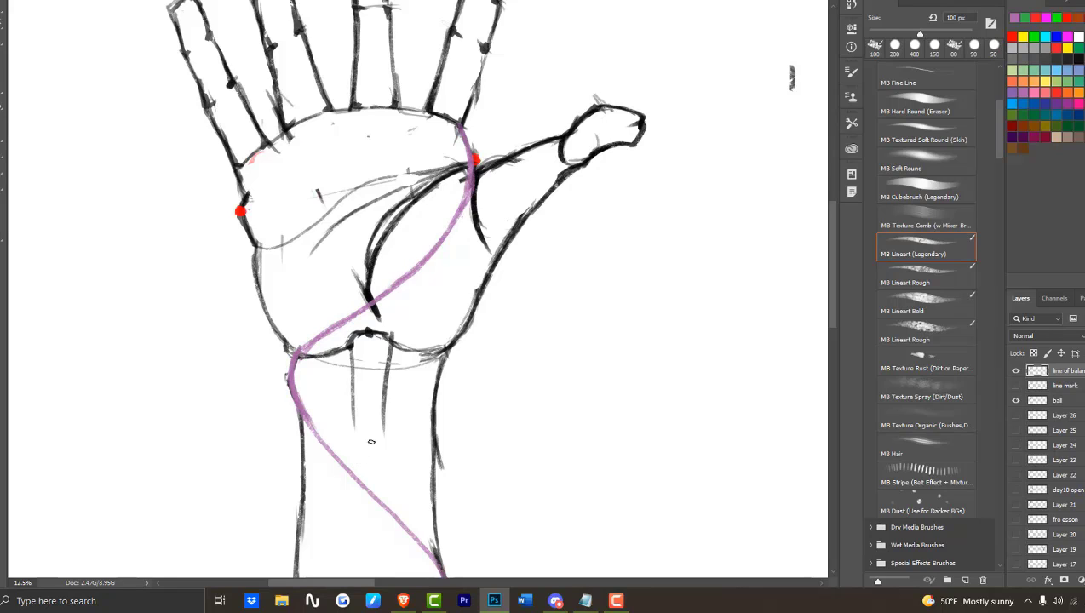
scroll(371, 441, "down", 5)
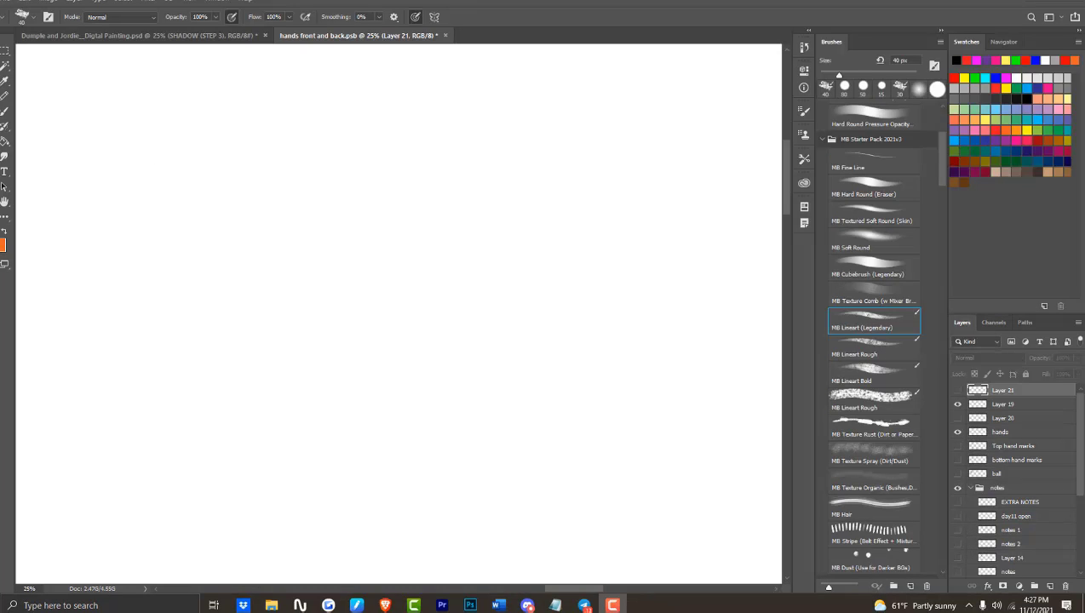
Add a new layer and draw two large black circles stacked vertically, reinforcing the upper circle's lower right edge.
left_click(959, 63)
left_click(958, 392)
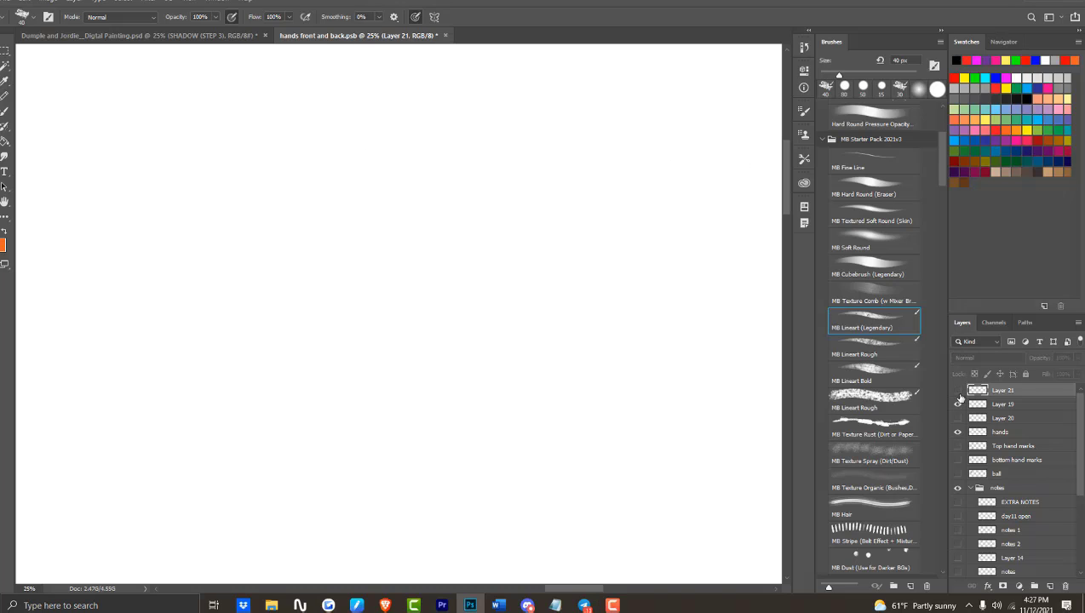
left_click(1049, 585)
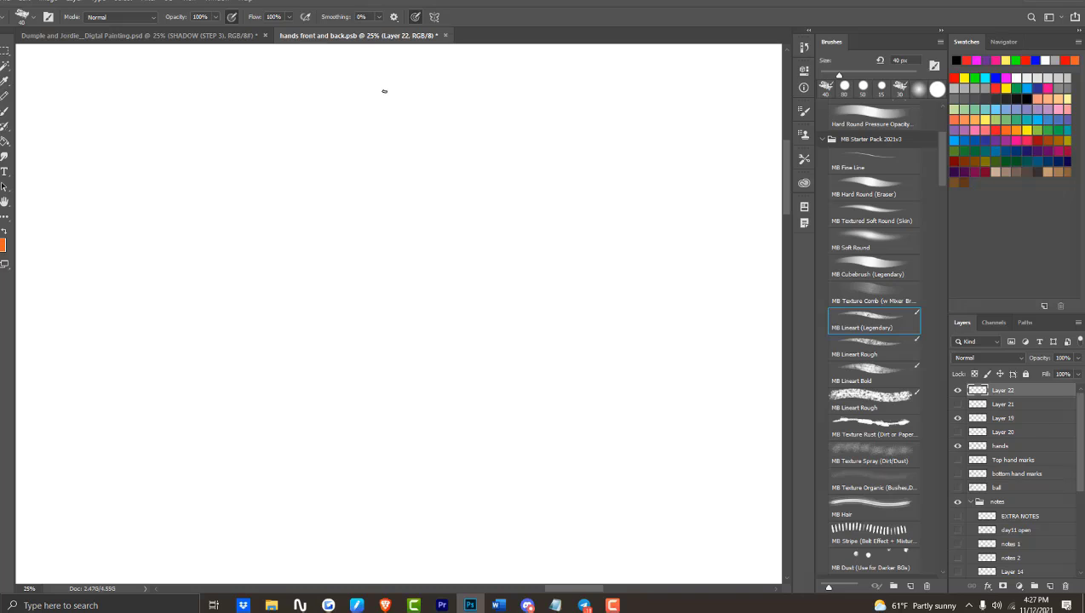
mouse_move(474, 103)
left_mouse_down()
mouse_move(303, 135)
mouse_move(315, 337)
mouse_move(547, 286)
mouse_move(470, 100)
left_mouse_up()
left_click_drag(785, 194, 785, 207)
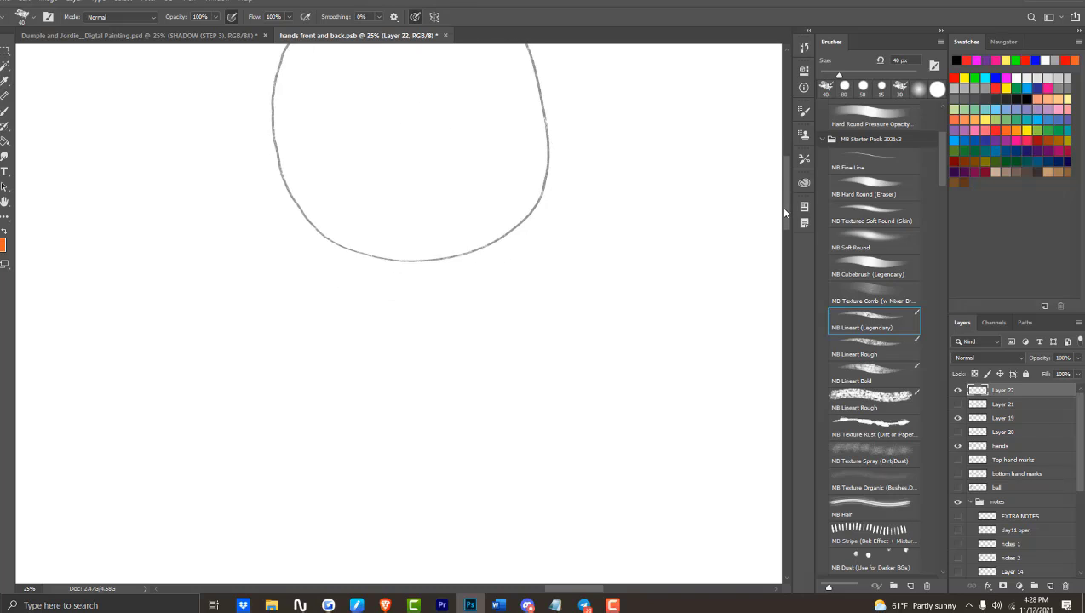
mouse_move(440, 281)
left_mouse_down()
mouse_move(259, 405)
mouse_move(474, 535)
mouse_move(509, 313)
mouse_move(438, 279)
left_mouse_up()
scroll(787, 256, "up", 2)
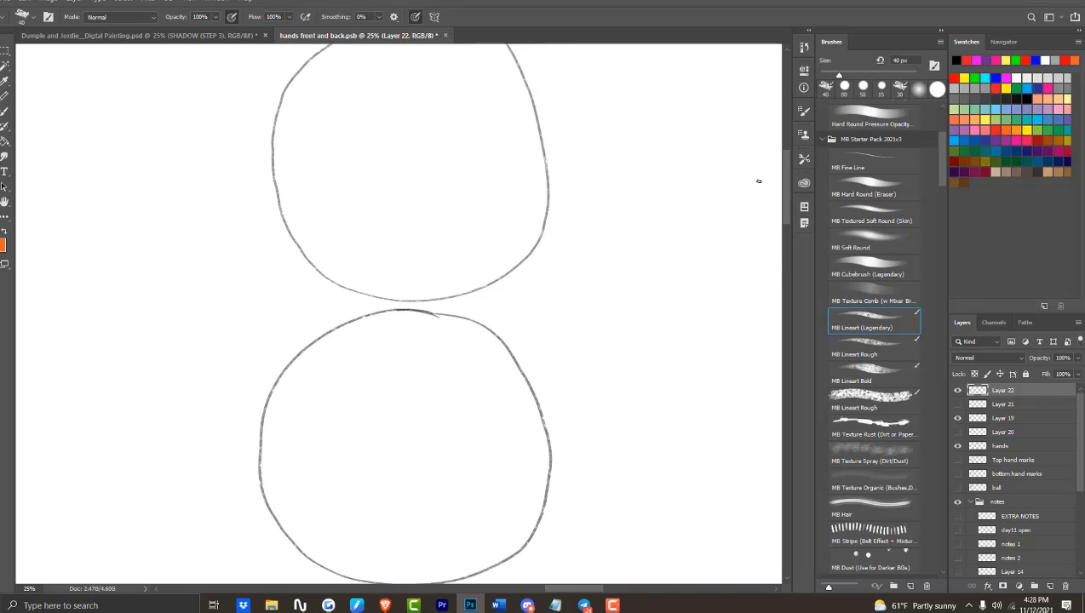
left_click_drag(479, 332, 534, 274)
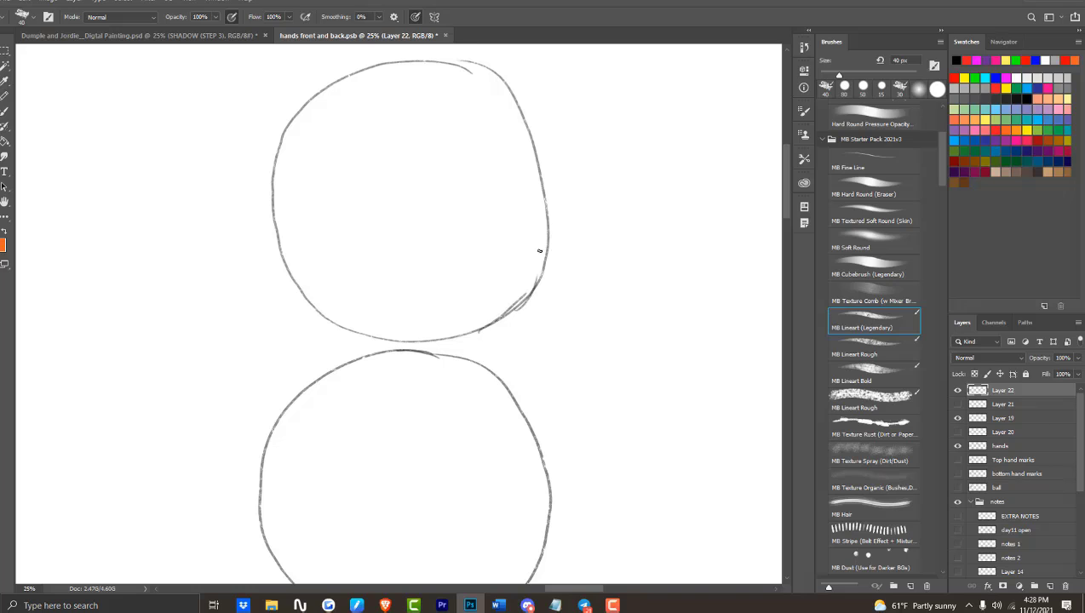
scroll(784, 215, "down", 2)
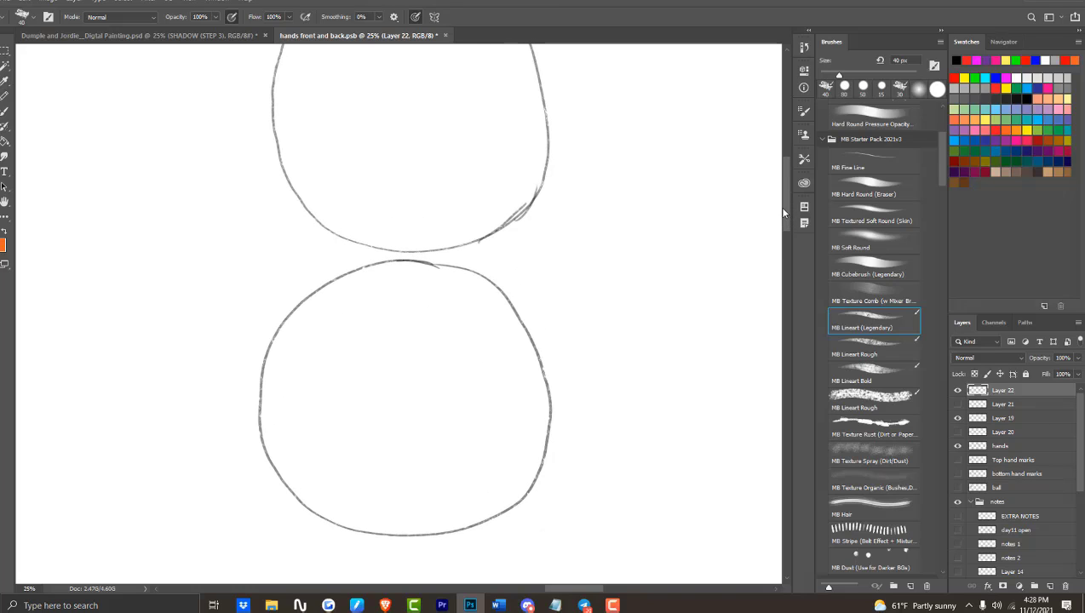
Add another layer and draw three blue horizontal guide lines across the middle of the lower circle.
left_click(1049, 586)
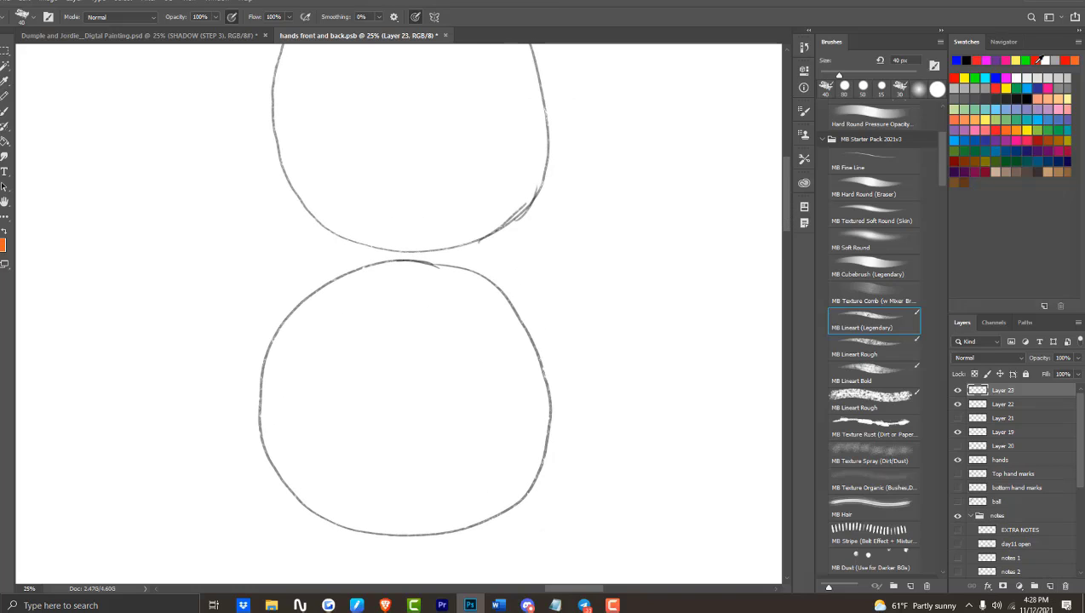
mouse_move(214, 410)
left_mouse_down()
mouse_move(535, 399)
mouse_move(568, 386)
left_mouse_up()
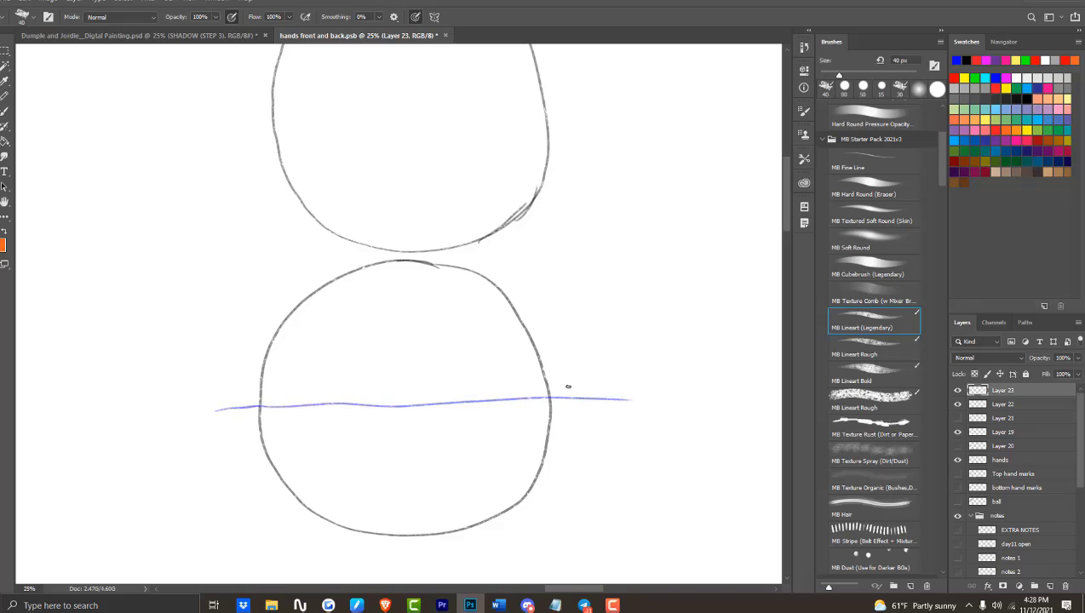
left_click_drag(243, 357, 655, 351)
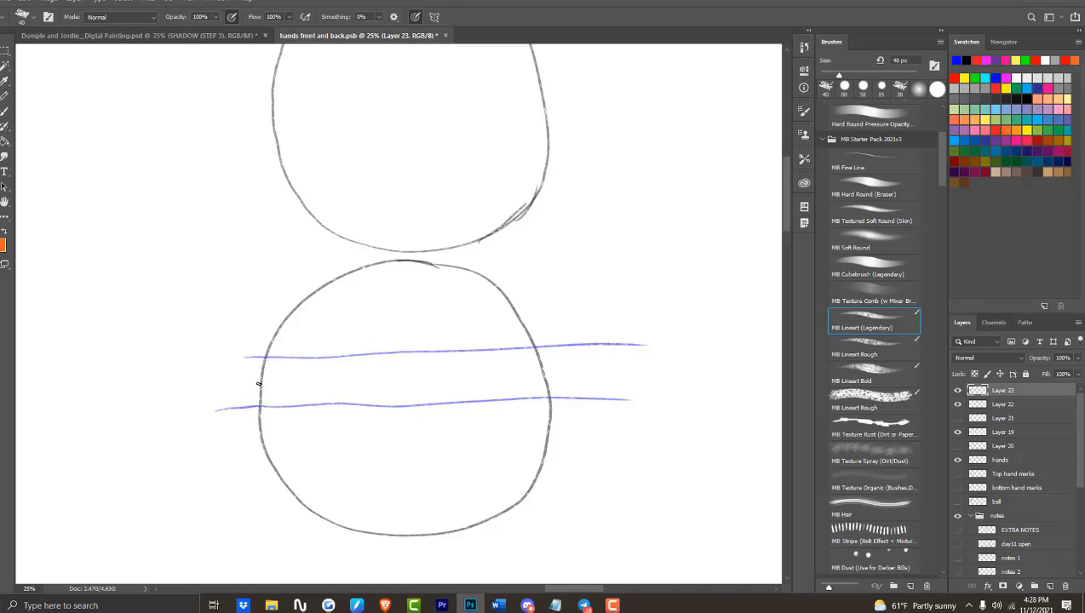
left_click_drag(240, 386, 680, 372)
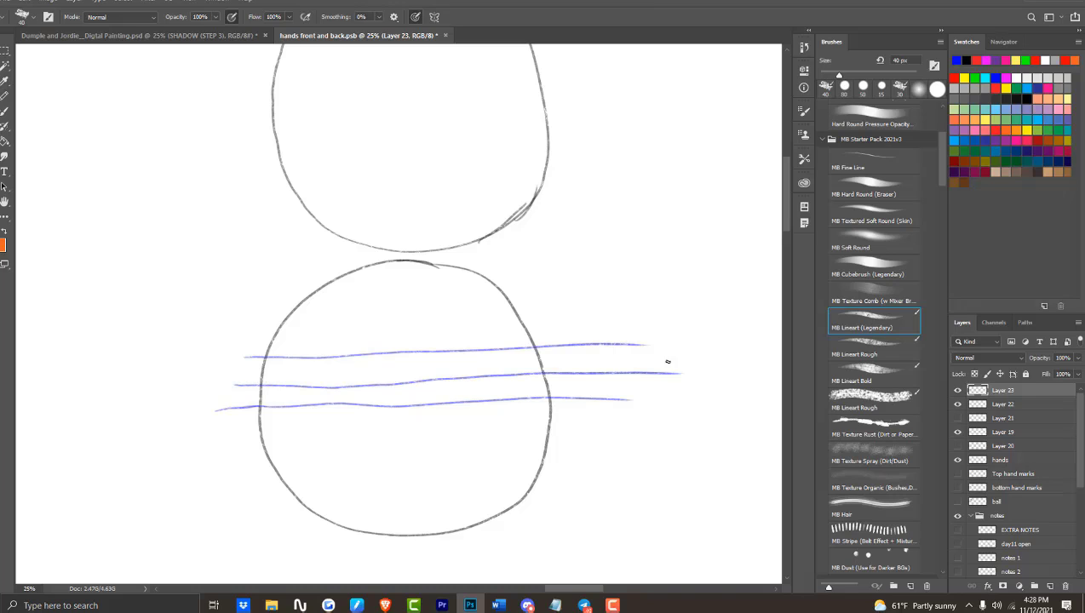
left_click_drag(255, 386, 545, 373)
On Layer 22, draw five small joint circles around the lower circle, three along its top and one at each side.
left_click(1009, 405)
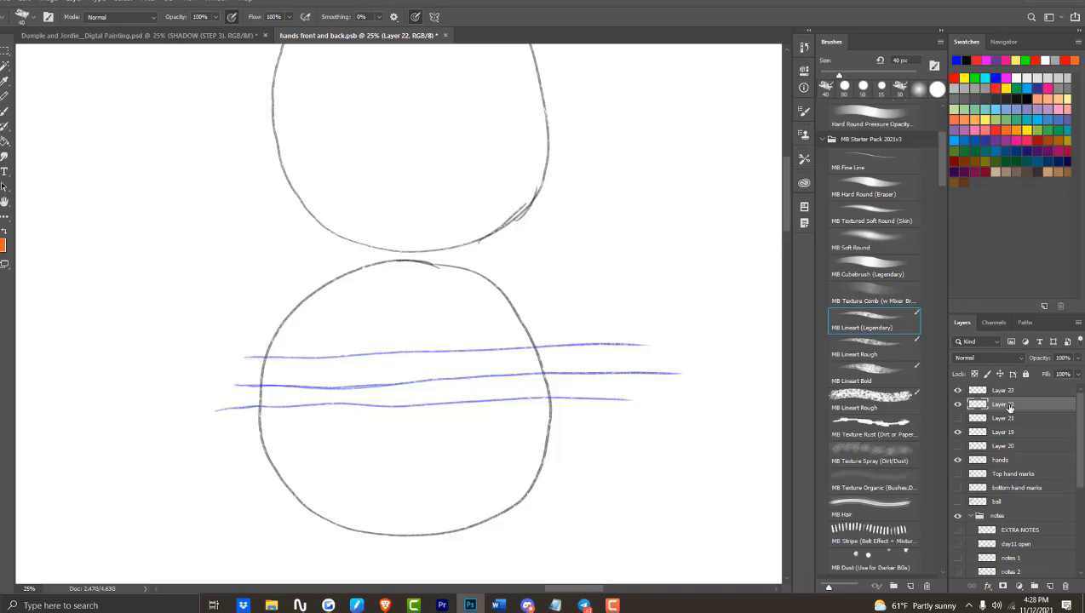
mouse_move(256, 326)
left_mouse_down()
mouse_move(218, 362)
mouse_move(252, 375)
mouse_move(255, 344)
left_mouse_up()
mouse_move(392, 260)
left_mouse_down()
mouse_move(409, 216)
mouse_move(434, 247)
left_mouse_up()
mouse_move(339, 227)
left_mouse_down()
mouse_move(363, 241)
mouse_move(340, 273)
left_mouse_up()
mouse_move(503, 232)
left_mouse_down()
mouse_move(505, 244)
mouse_move(510, 223)
left_mouse_up()
left_click_drag(545, 294, 528, 322)
mouse_move(558, 276)
left_mouse_down()
mouse_move(535, 272)
mouse_move(552, 301)
left_mouse_up()
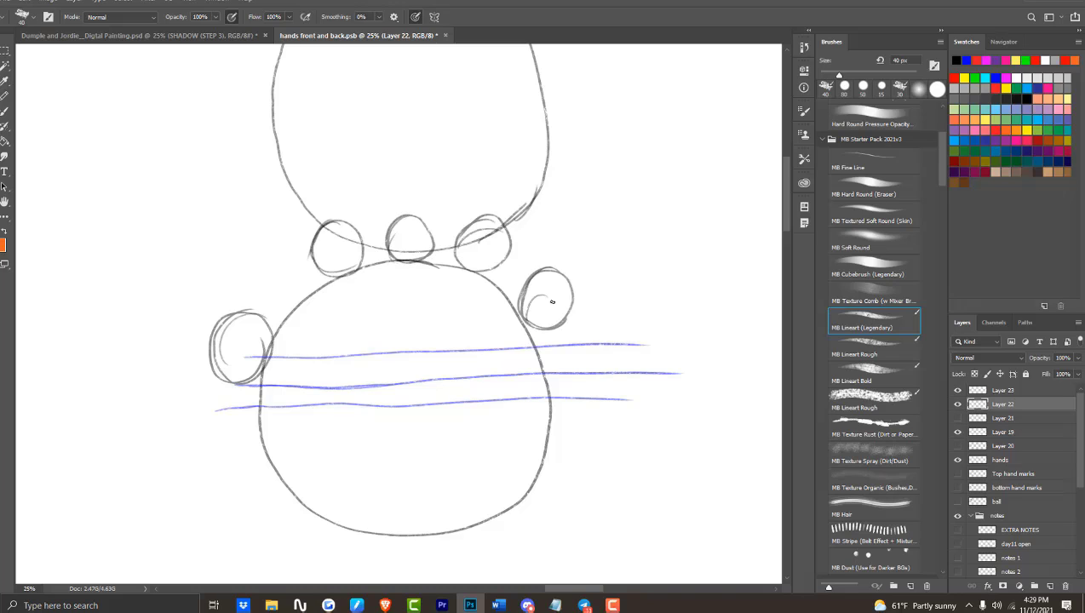
Outline the palm by connecting the five joint circles over the top and running both sides down to the lower circle.
mouse_move(224, 344)
left_mouse_down()
mouse_move(270, 293)
mouse_move(315, 234)
mouse_move(348, 218)
mouse_move(462, 212)
mouse_move(508, 226)
mouse_move(569, 287)
mouse_move(557, 371)
mouse_move(571, 314)
left_mouse_up()
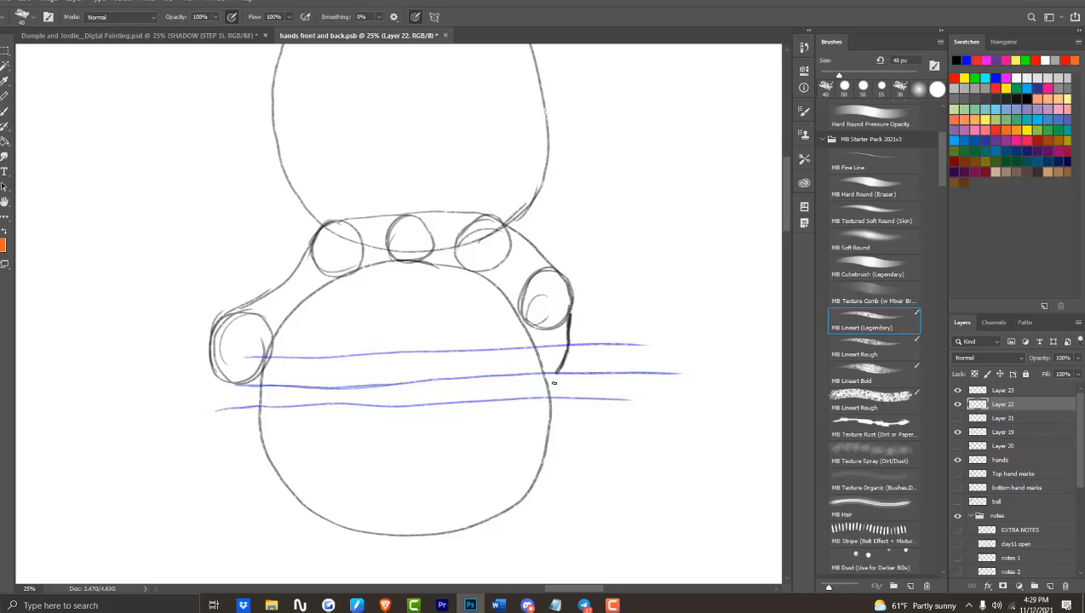
left_click_drag(562, 375, 533, 488)
mouse_move(207, 350)
left_mouse_down()
mouse_move(248, 442)
mouse_move(236, 425)
mouse_move(297, 496)
left_mouse_up()
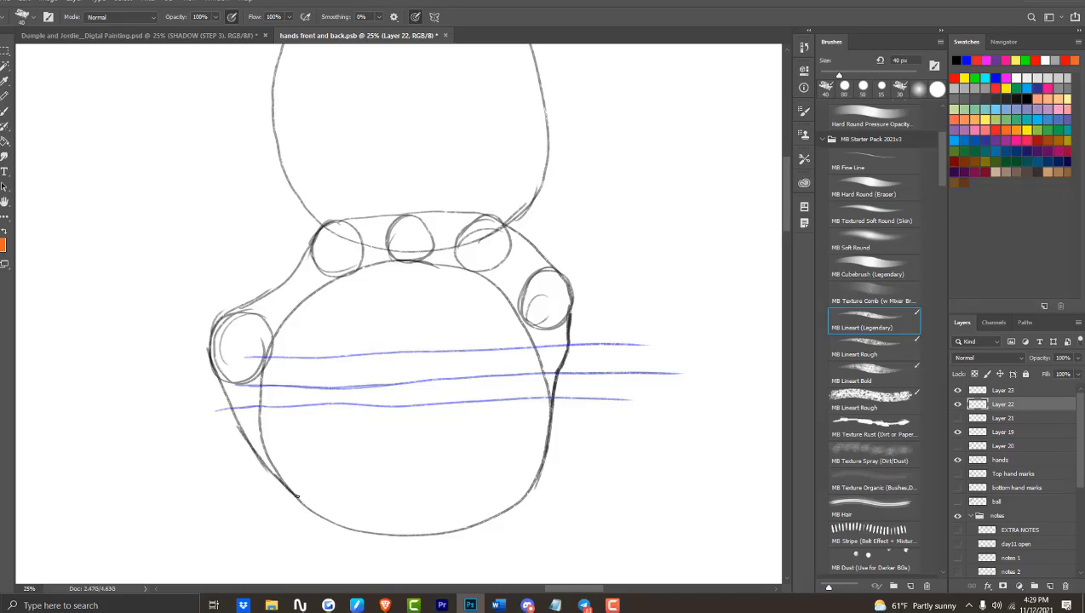
left_click_drag(213, 378, 238, 310)
On Layer 23, draw a red vertical guide along the circles' left edge and a green one along their right edge.
left_click(1003, 390)
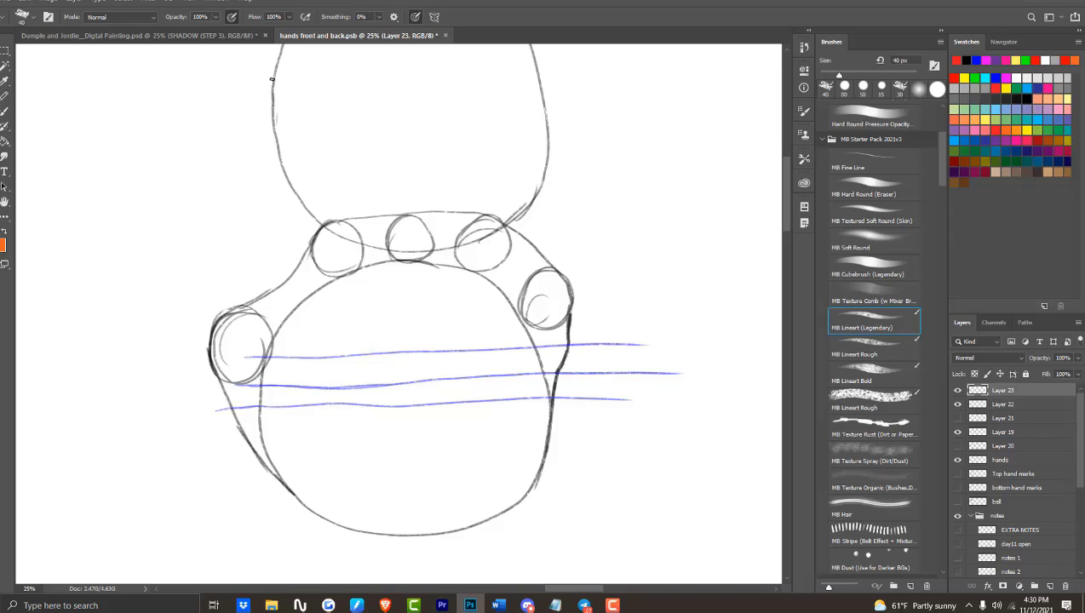
left_click_drag(270, 47, 272, 451)
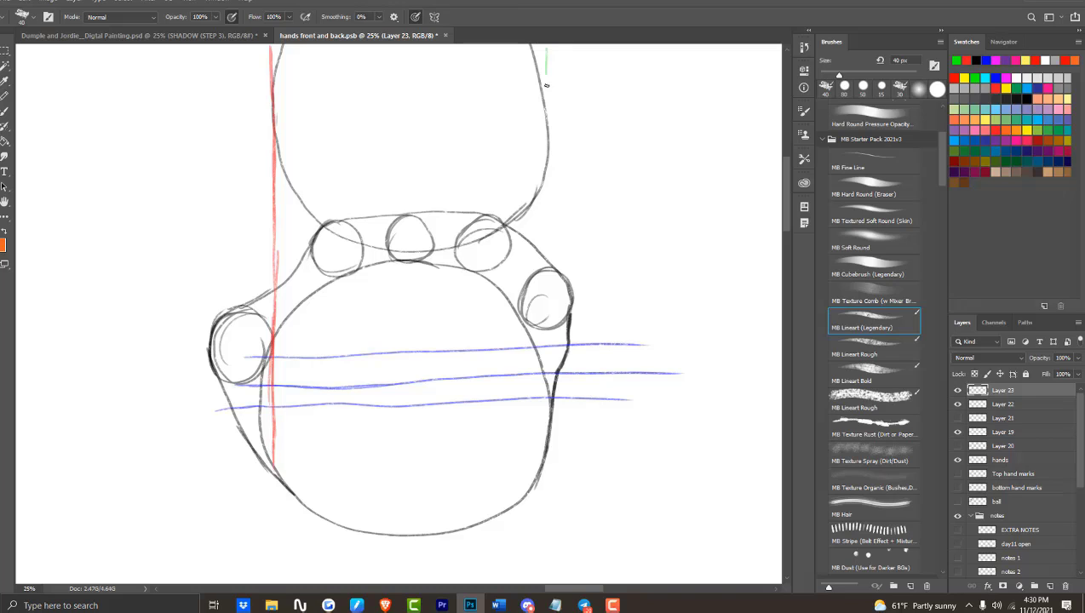
left_click_drag(546, 84, 545, 395)
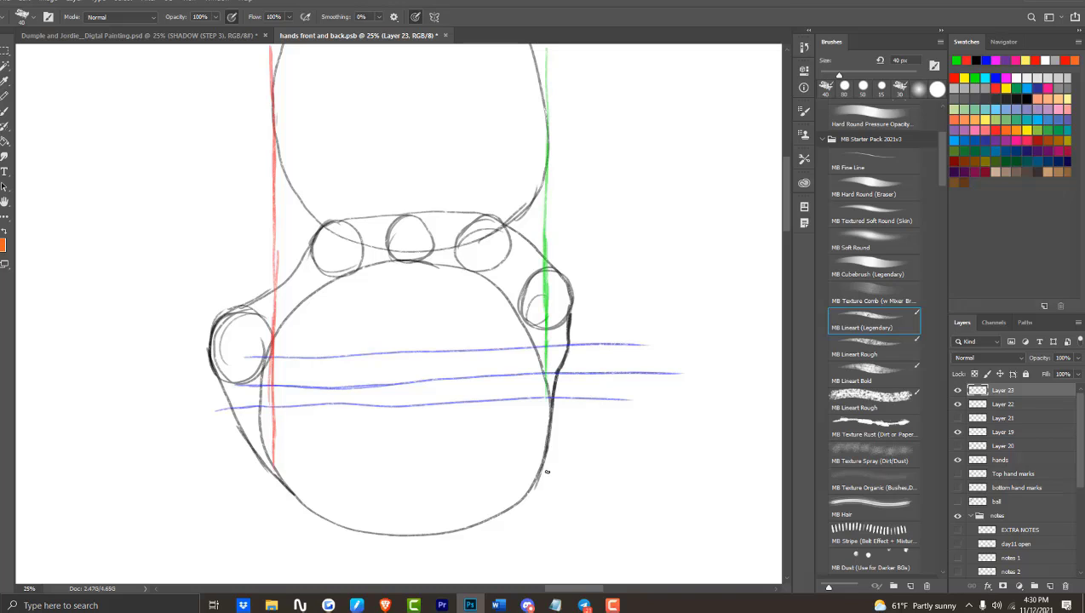
On Layer 22, erase the lower circle's left edge and redraw it in black along the red vertical guide.
left_click(1005, 404)
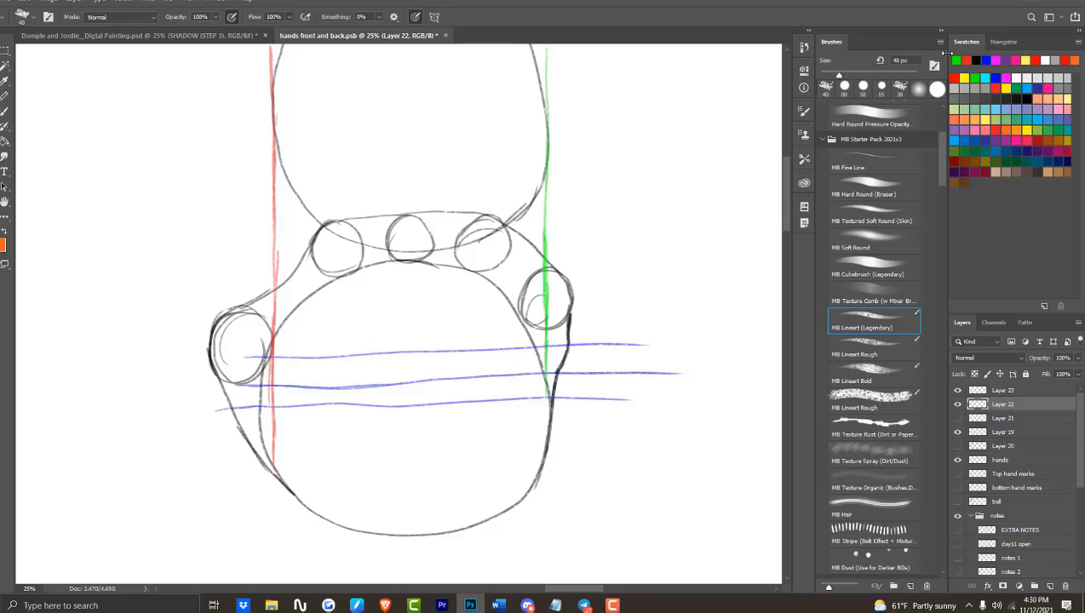
key("e")
mouse_move(271, 452)
left_mouse_down()
mouse_move(255, 434)
mouse_move(253, 374)
left_mouse_up()
key("b")
left_click_drag(275, 473, 295, 300)
mouse_move(271, 353)
left_mouse_down()
mouse_move(249, 437)
mouse_move(293, 482)
left_mouse_up()
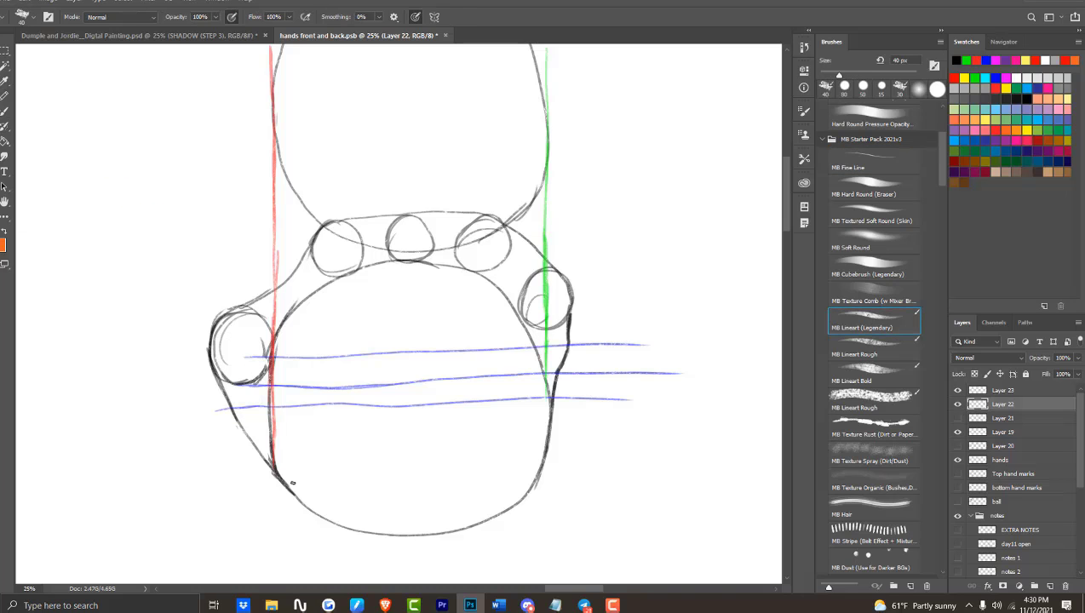
On Layer 22, draw an upper thumb joint circle and a thick black curve from the upper circle down to the thumb base.
left_click_drag(211, 258, 221, 250)
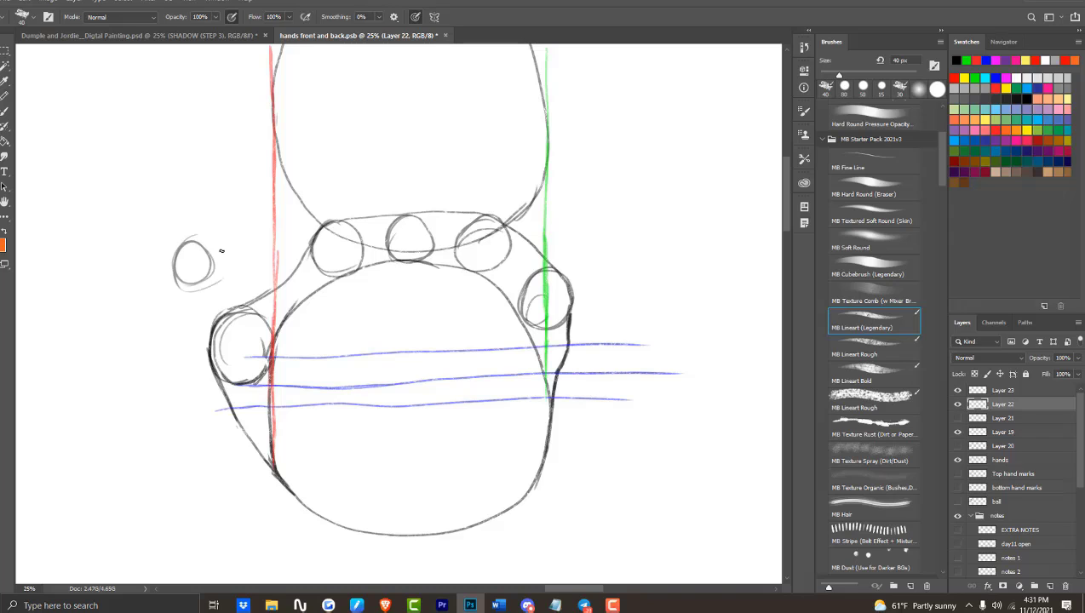
mouse_move(300, 211)
left_mouse_down()
mouse_move(303, 252)
mouse_move(278, 354)
mouse_move(301, 213)
mouse_move(277, 349)
left_mouse_up()
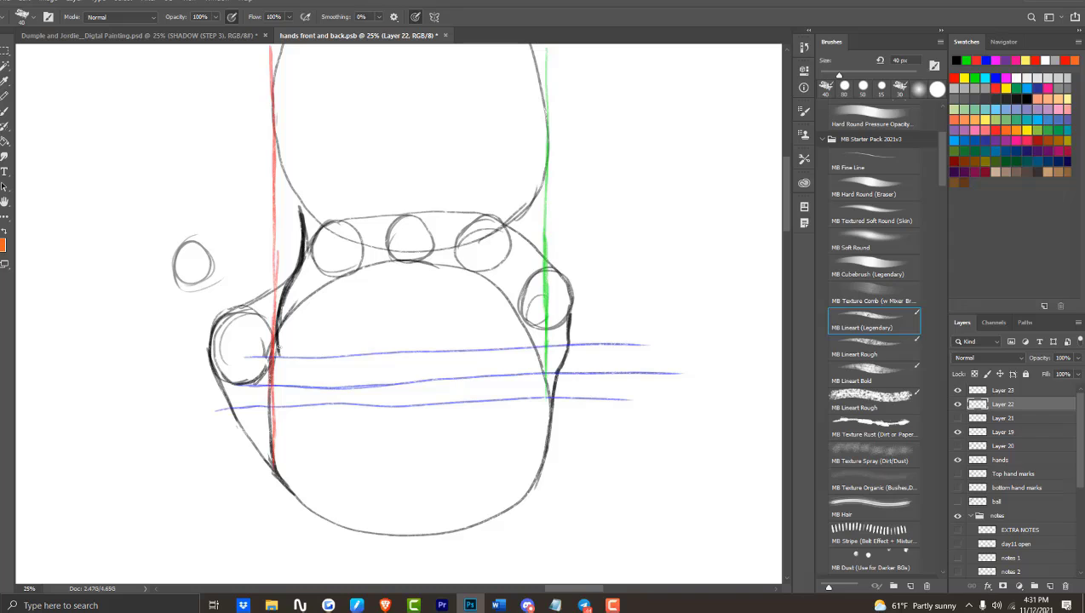
On Layer 23, draw a purple guide from the palm's outer edge by the little-finger joint across to the upper thumb joint.
key("alt+bracketright")
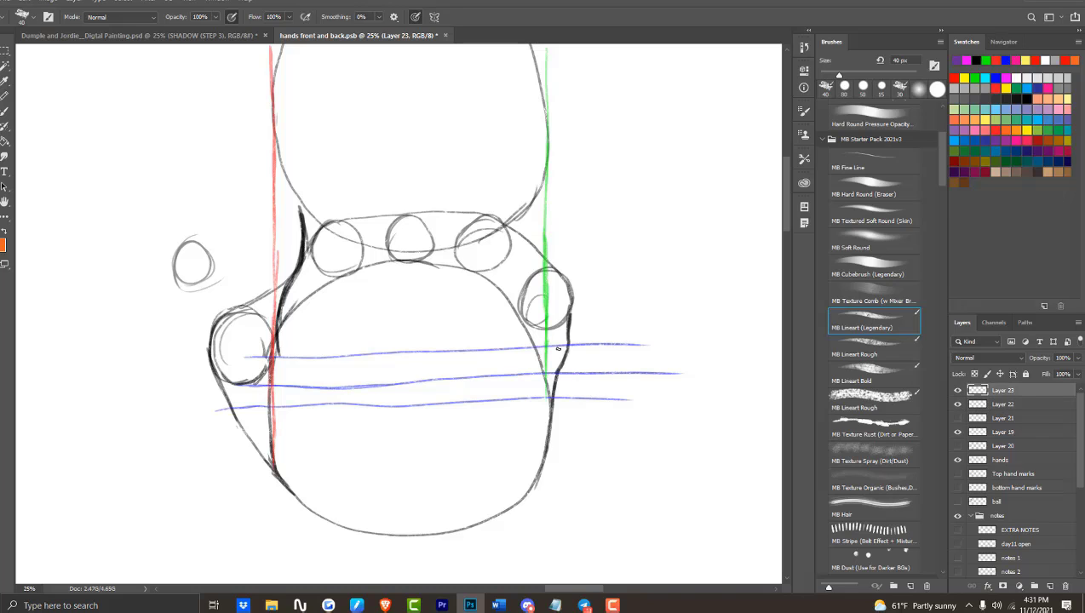
mouse_move(536, 344)
left_mouse_down()
mouse_move(281, 295)
mouse_move(206, 266)
left_mouse_up()
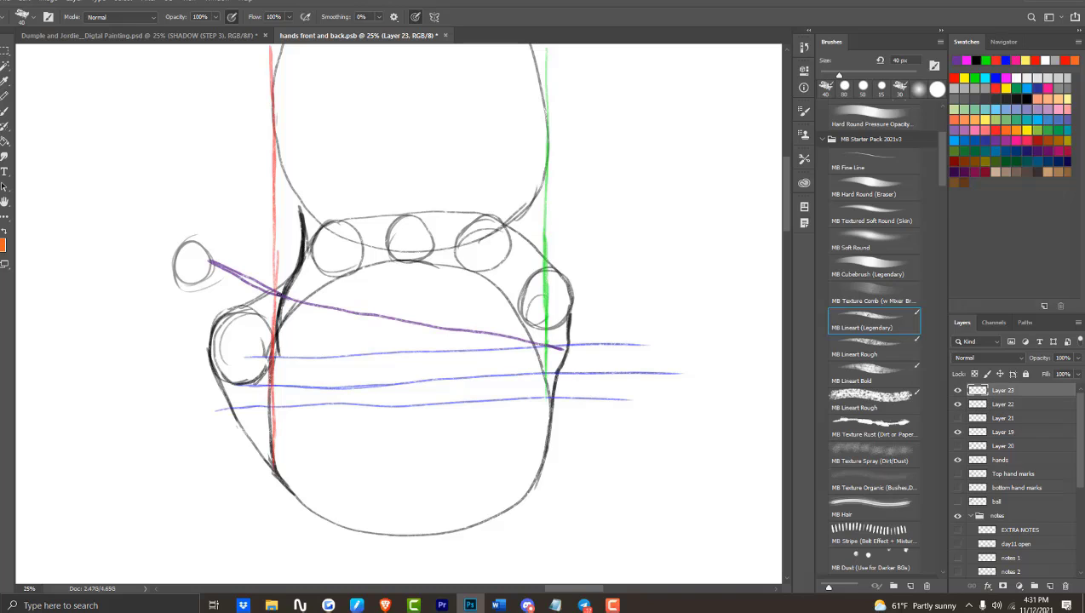
left_click_drag(410, 327, 206, 269)
left_click_drag(269, 288, 212, 269)
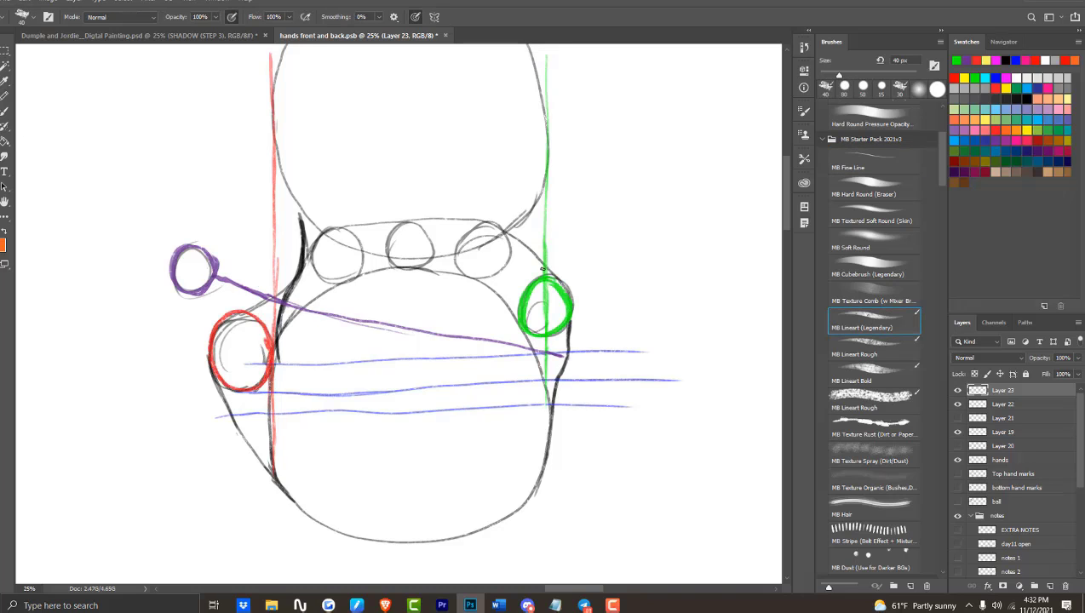
Ring the middle knuckle joint in yellow and draw a slanted yellow guide through it from above the upper circle to the palm's base.
left_click(986, 60)
mouse_move(411, 224)
left_mouse_down()
mouse_move(426, 262)
mouse_move(409, 224)
left_mouse_up()
left_click_drag(788, 214, 788, 197)
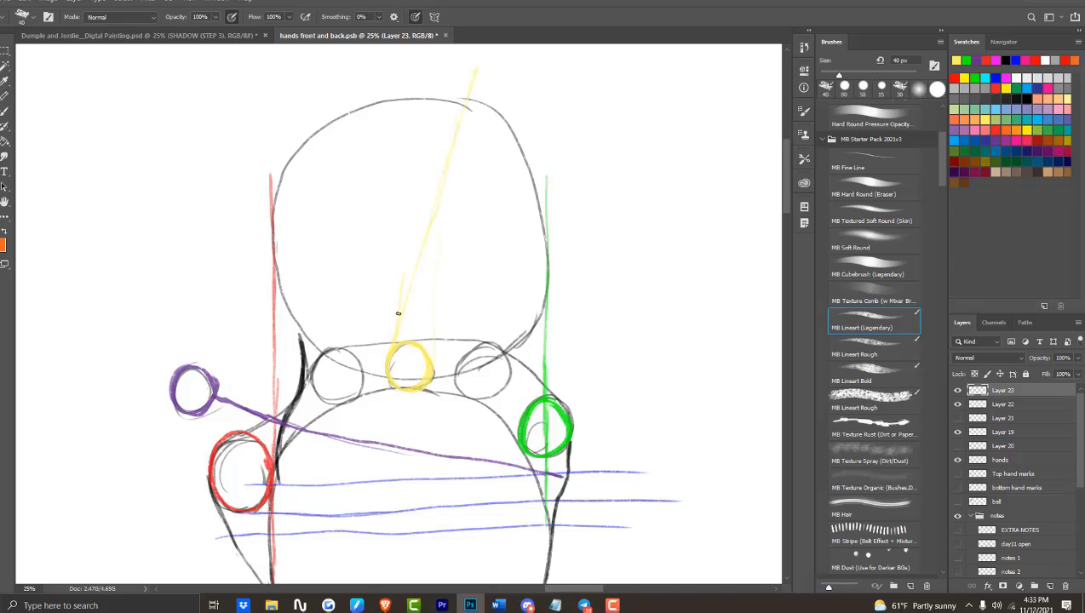
left_click_drag(397, 314, 440, 114)
key("e")
left_click_drag(475, 71, 408, 315)
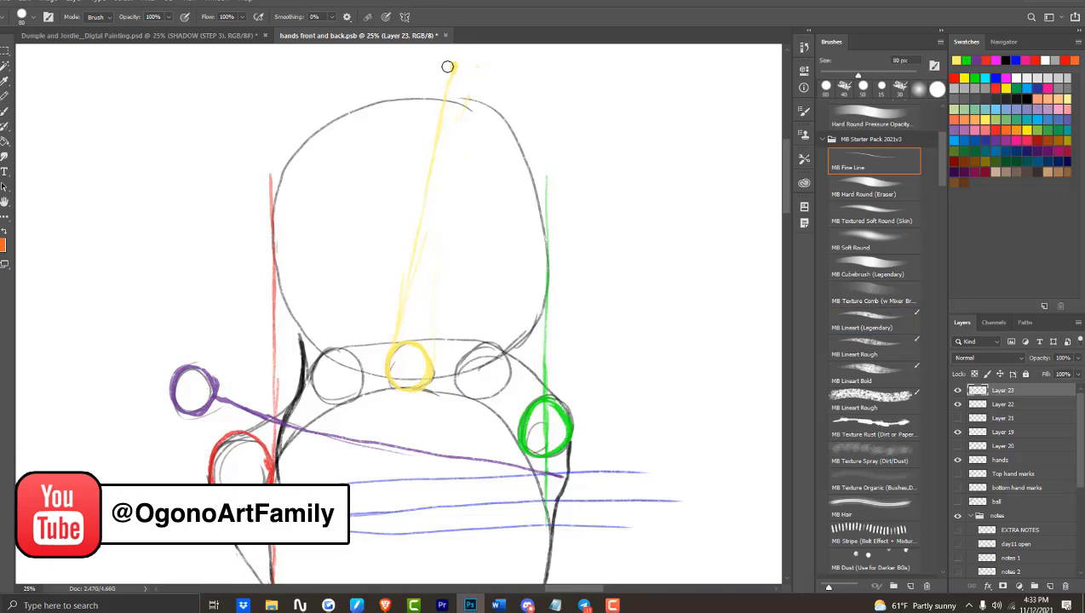
key("b")
scroll(766, 203, "down", 4)
left_click_drag(383, 197, 332, 455)
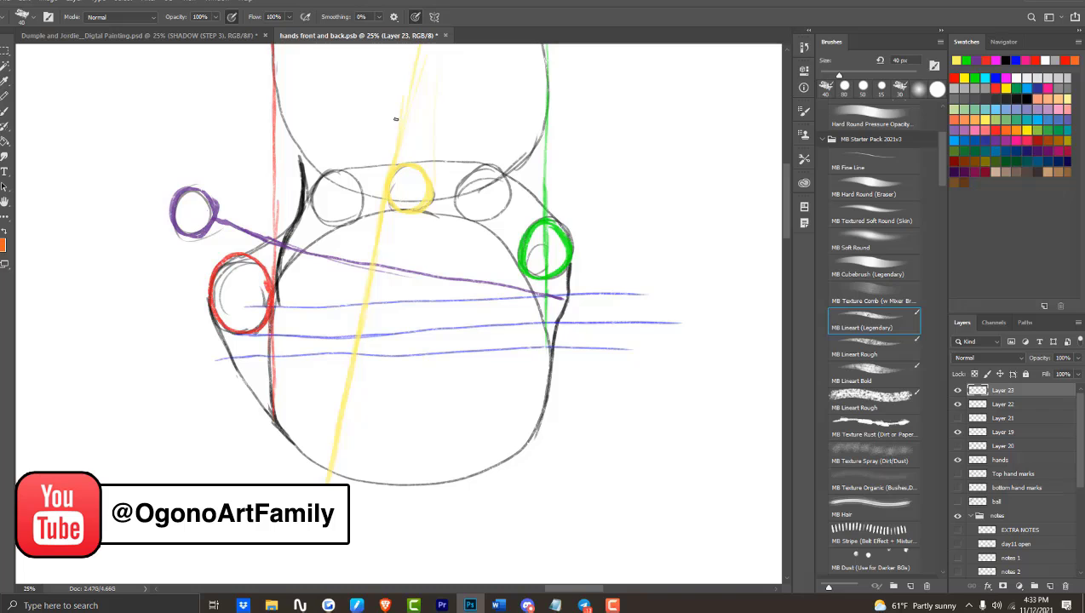
Ring the ring-finger joint in magenta and draw a magenta guide from it down to the palm's base.
scroll(785, 219, "up", 2)
scroll(783, 217, "down", 3)
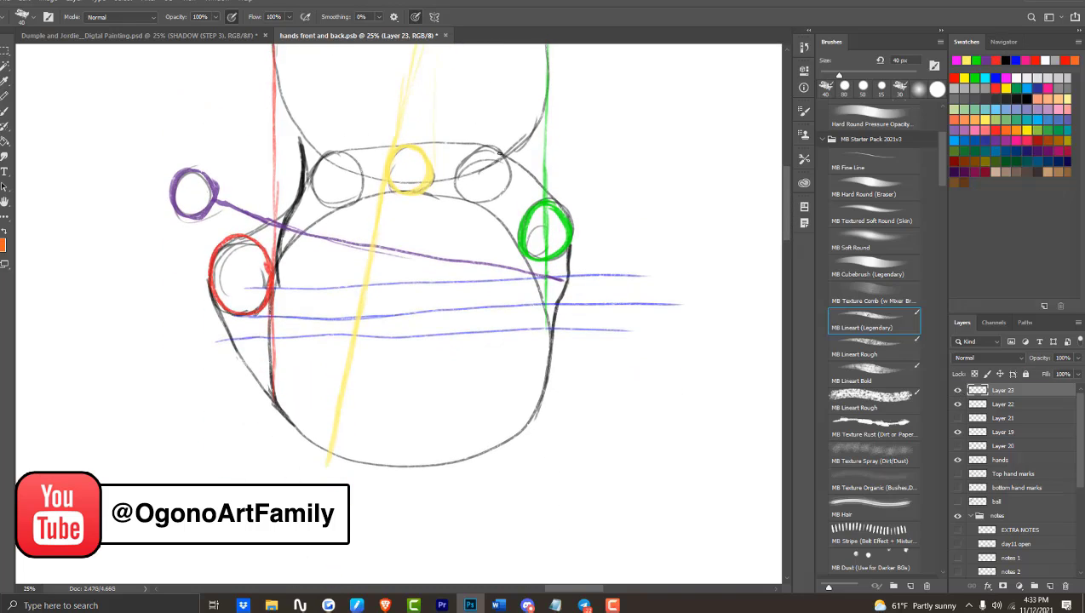
mouse_move(481, 148)
left_mouse_down()
mouse_move(460, 174)
mouse_move(505, 182)
mouse_move(494, 441)
left_mouse_up()
On Layer 22, draw both sides of the wrist and forearm in black, starting where the yellow and magenta guides meet the palm's base.
left_click(1010, 406)
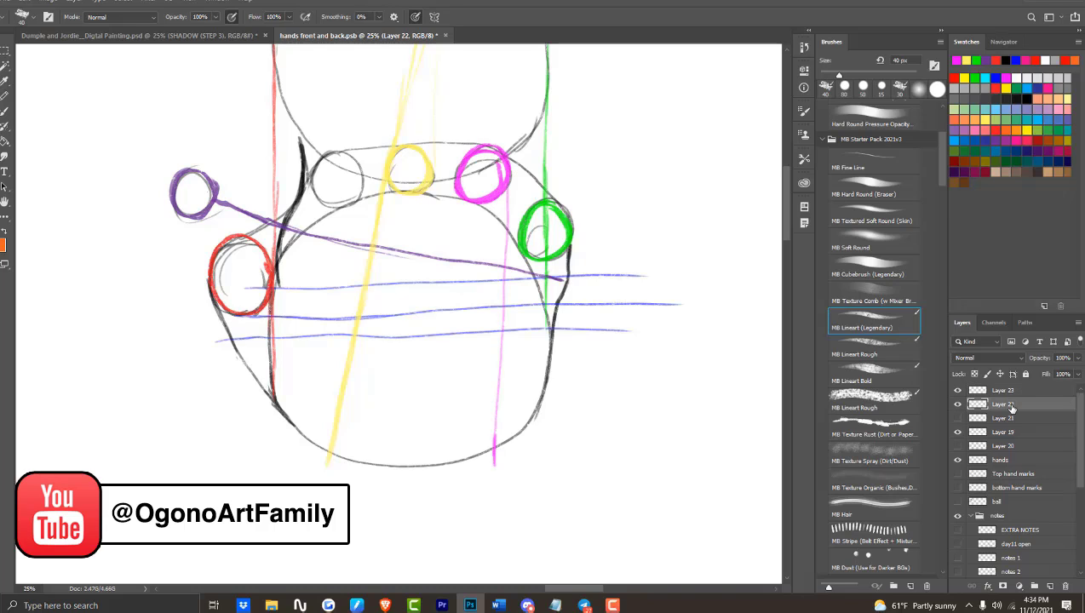
left_click(1005, 60)
left_click_drag(329, 451, 338, 524)
left_click_drag(784, 234, 784, 267)
mouse_move(330, 224)
left_mouse_down()
mouse_move(333, 348)
mouse_move(310, 467)
mouse_move(267, 583)
left_mouse_up()
scroll(266, 582, "down", 2)
left_click_drag(269, 485, 263, 577)
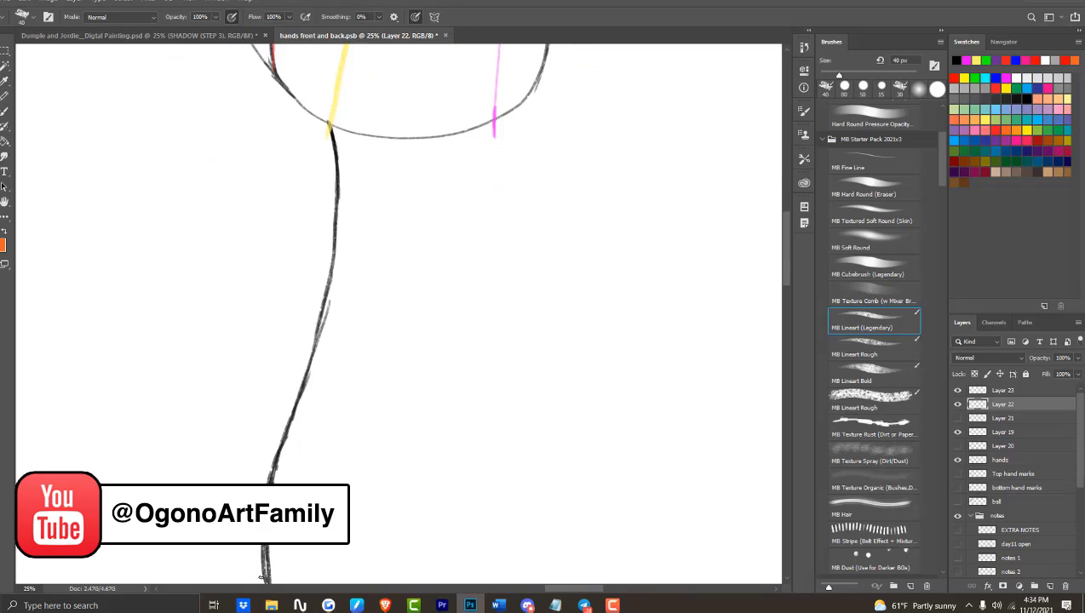
mouse_move(490, 119)
left_mouse_down()
mouse_move(470, 481)
mouse_move(481, 537)
left_mouse_up()
scroll(786, 258, "up", 2)
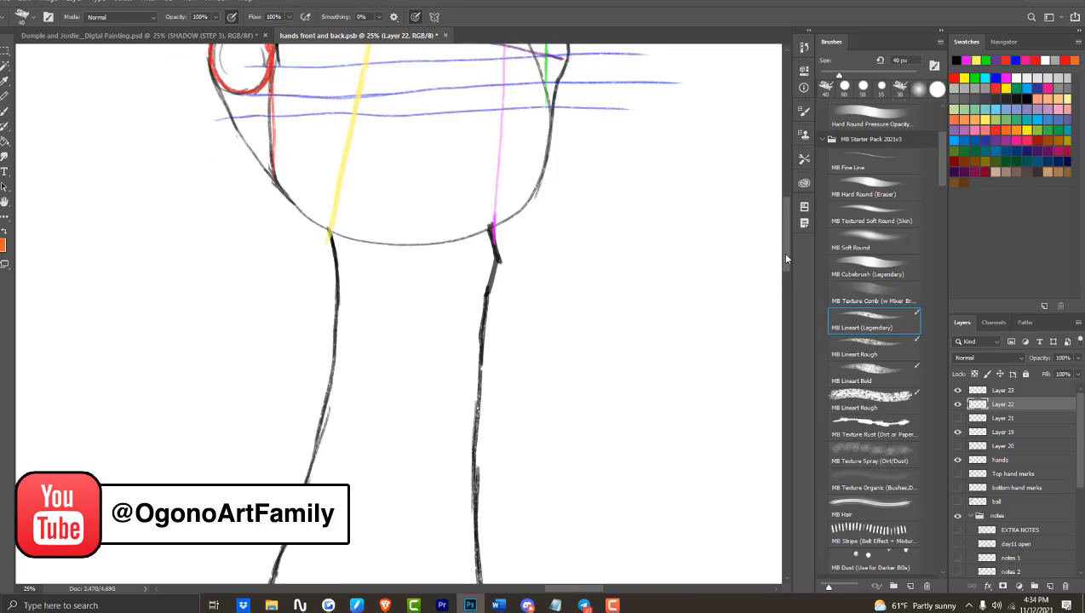
scroll(786, 258, "up", 3)
left_click_drag(494, 375, 500, 415)
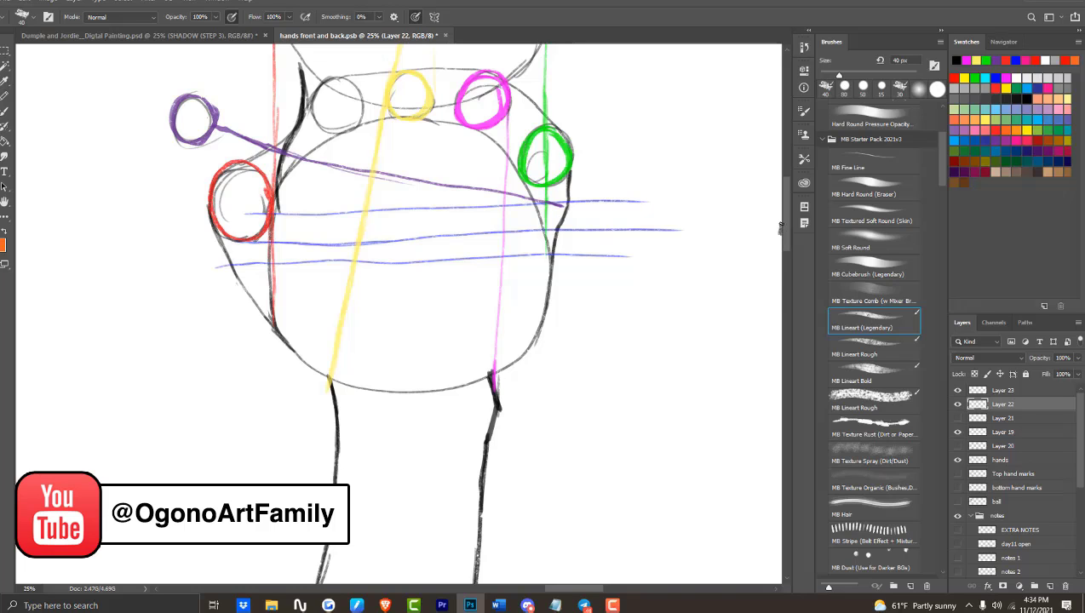
On Layer 23, write "5 lines" in red beside the hand and underline it several times.
scroll(781, 221, "up", 3)
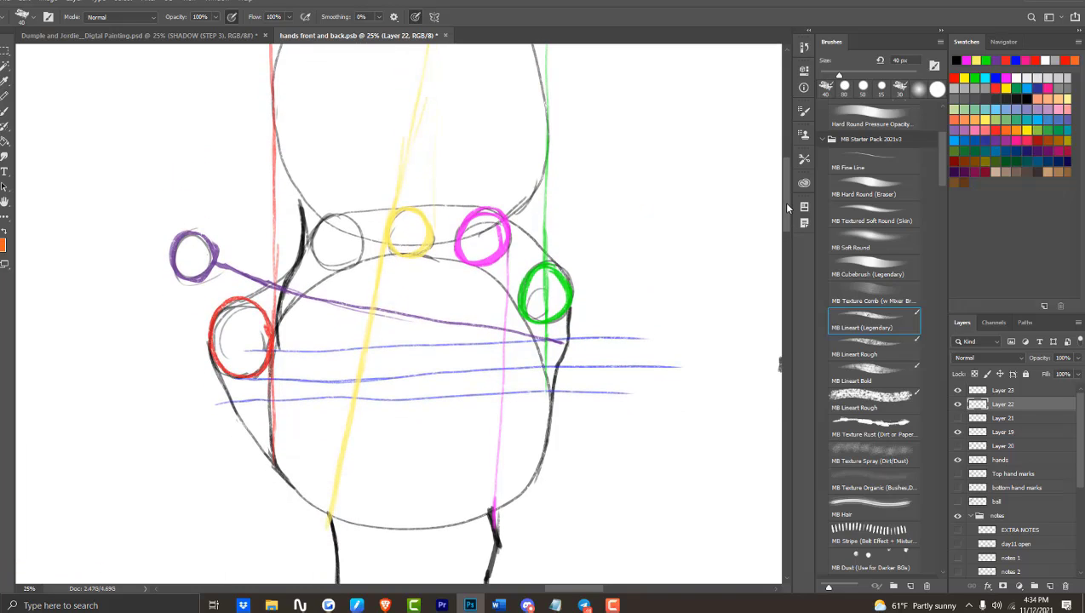
key("alt+bracketright")
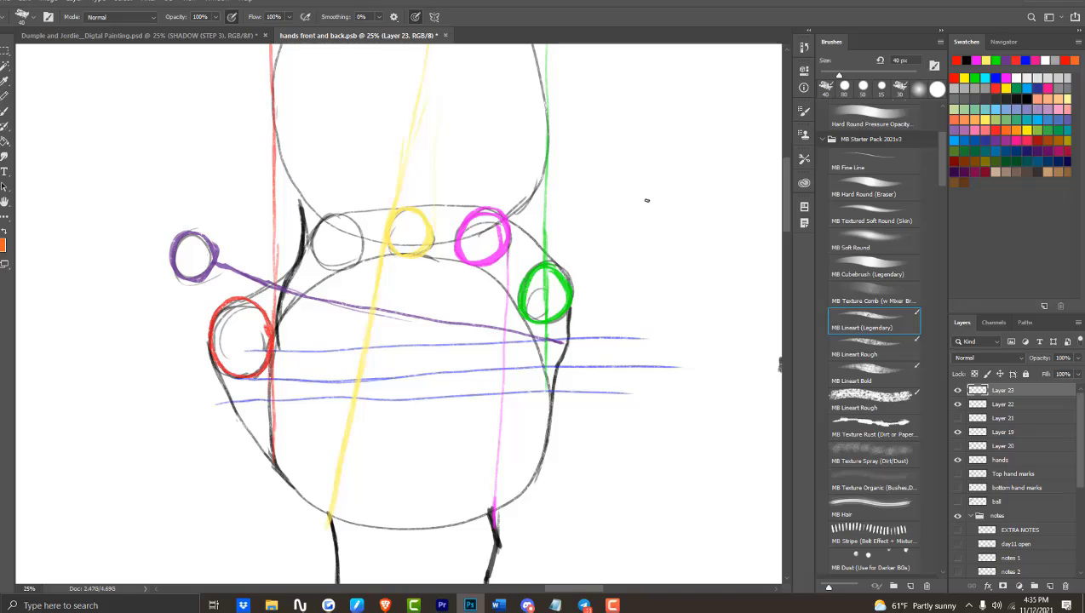
mouse_move(646, 200)
left_mouse_down()
mouse_move(651, 218)
mouse_move(755, 229)
left_mouse_up()
left_click_drag(654, 235, 728, 248)
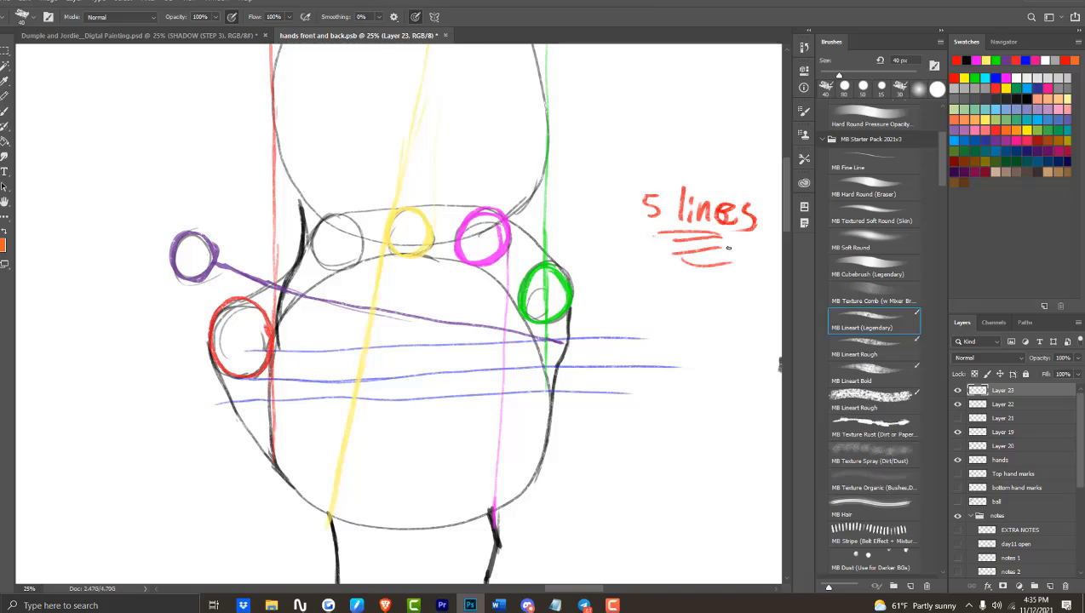
Compare the hand sketch with the guide and sketch layers hidden and shown.
left_click(957, 391)
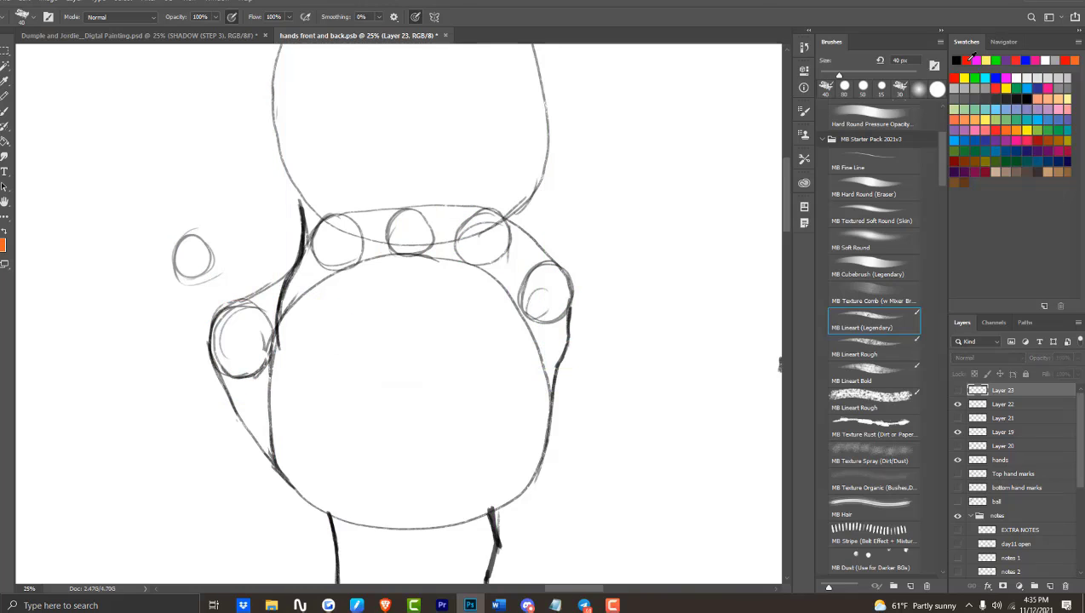
left_click(957, 391)
left_click_drag(957, 391, 957, 405)
left_click(957, 404)
On Layer 22, outline the thumb in black around the purple and red joints, add a curved nail, and hatch both joints.
left_click(1013, 407)
left_click(957, 391)
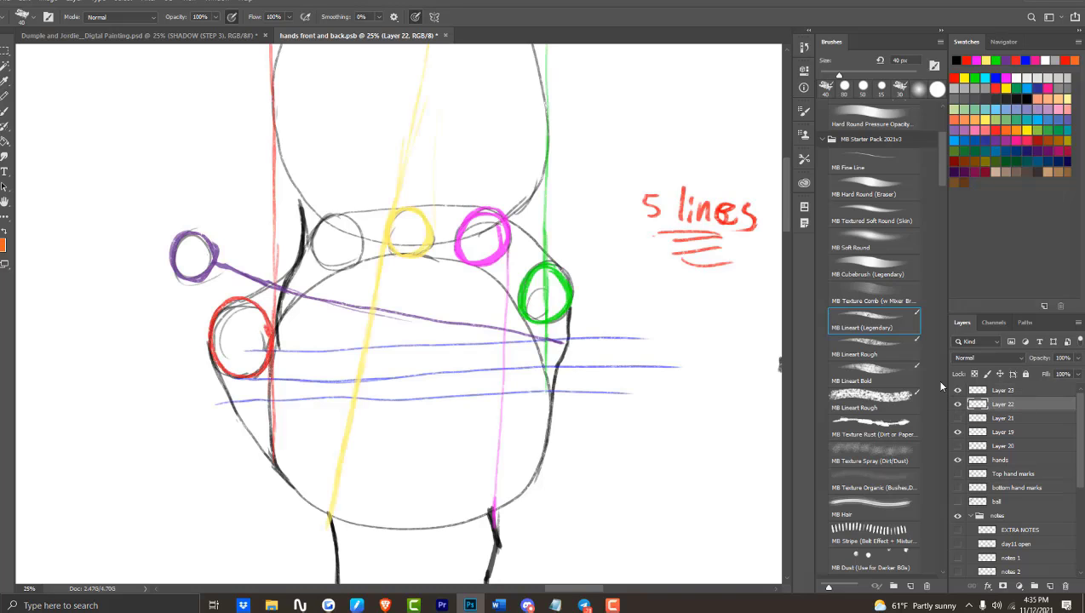
left_click_drag(173, 269, 208, 345)
mouse_move(176, 278)
left_mouse_down()
mouse_move(133, 206)
mouse_move(203, 226)
mouse_move(290, 331)
left_mouse_up()
left_click_drag(218, 256, 275, 314)
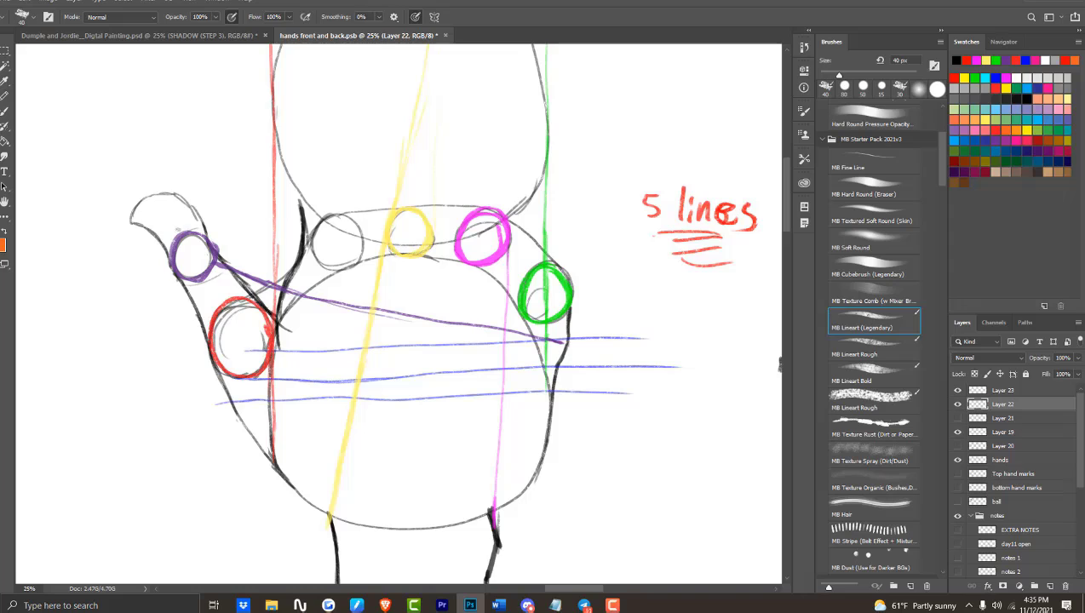
mouse_move(131, 223)
left_mouse_down()
mouse_move(146, 198)
mouse_move(162, 237)
left_mouse_up()
left_click_drag(153, 199, 162, 235)
mouse_move(209, 353)
left_mouse_down()
mouse_move(206, 324)
mouse_move(165, 249)
mouse_move(164, 194)
left_mouse_up()
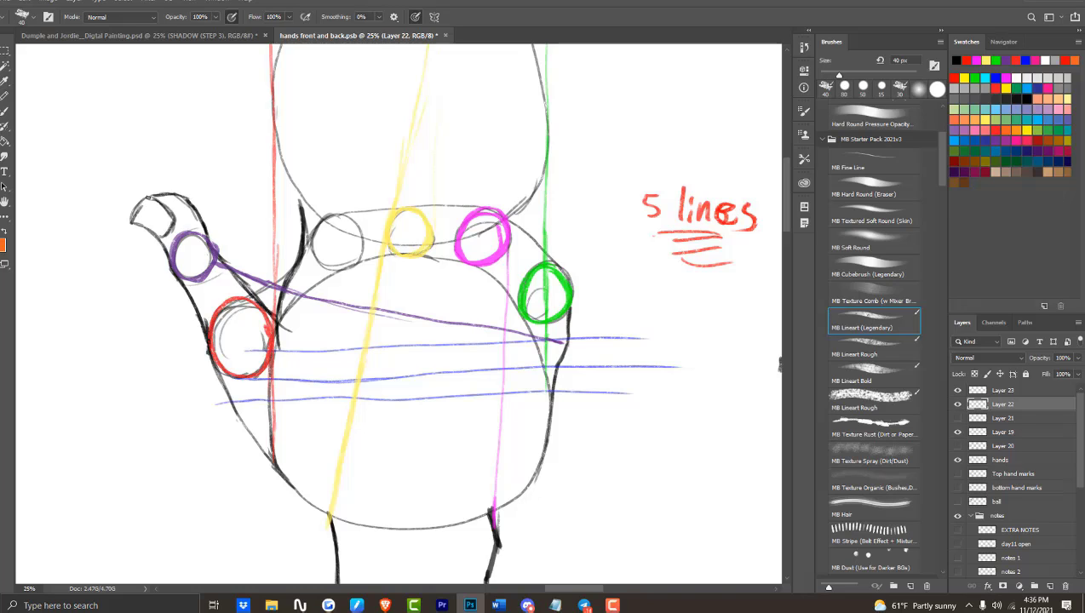
left_click_drag(178, 265, 197, 261)
left_click_drag(221, 349, 242, 342)
Sketch the fingers' outer envelope from the index side over the top of the yellow guide and down to the green joint.
left_click_drag(787, 212, 791, 207)
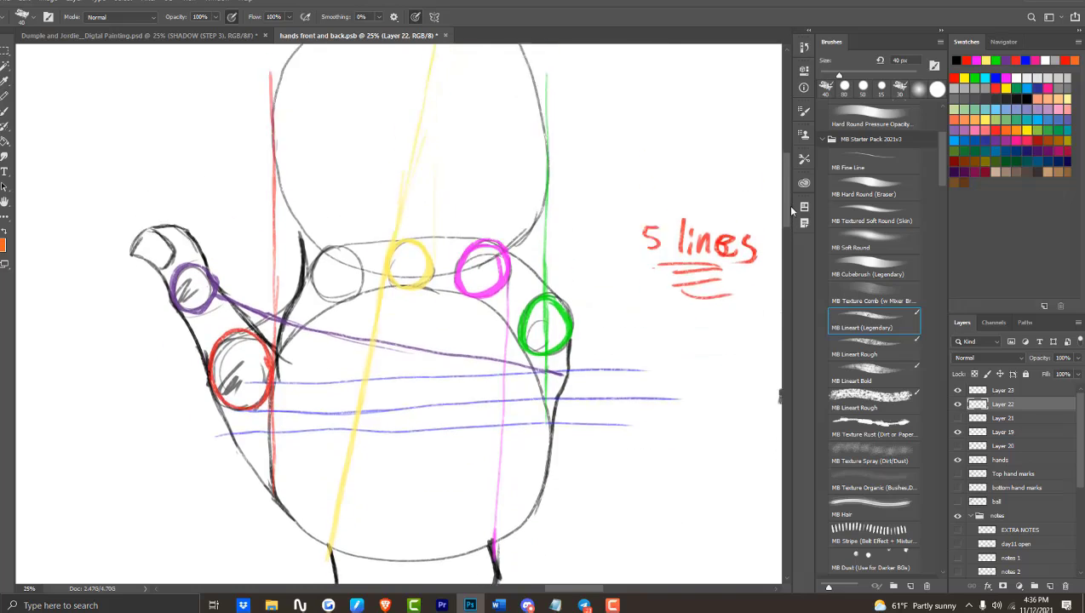
scroll(791, 210, "up", 5)
mouse_move(452, 97)
left_mouse_down()
mouse_move(340, 107)
mouse_move(261, 175)
mouse_move(277, 341)
mouse_move(302, 378)
left_mouse_up()
mouse_move(263, 155)
left_mouse_down()
mouse_move(294, 128)
mouse_move(465, 90)
mouse_move(642, 284)
mouse_move(569, 457)
left_mouse_up()
left_click_drag(570, 451, 631, 347)
left_click_drag(262, 154, 272, 283)
Mark the fingertip positions with short thick black strokes along the envelope, placing the little finger's mark just outside it.
left_click_drag(288, 141, 263, 158)
left_click_drag(452, 92, 414, 94)
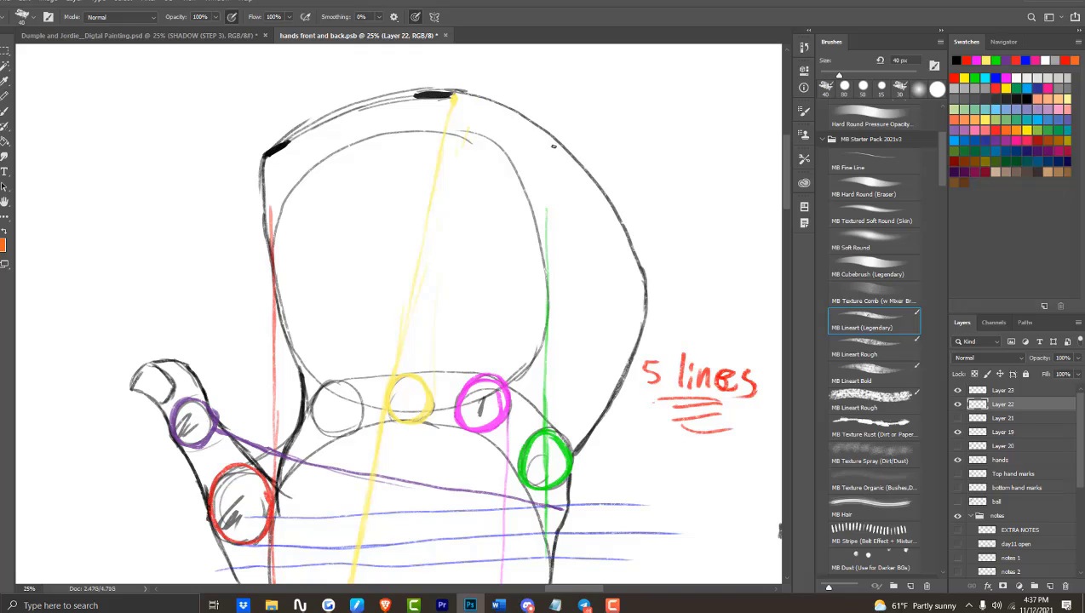
left_click_drag(651, 308, 672, 284)
Strengthen the palm's lower edge on the little-finger side with a darker black curve.
scroll(749, 256, "down", 5)
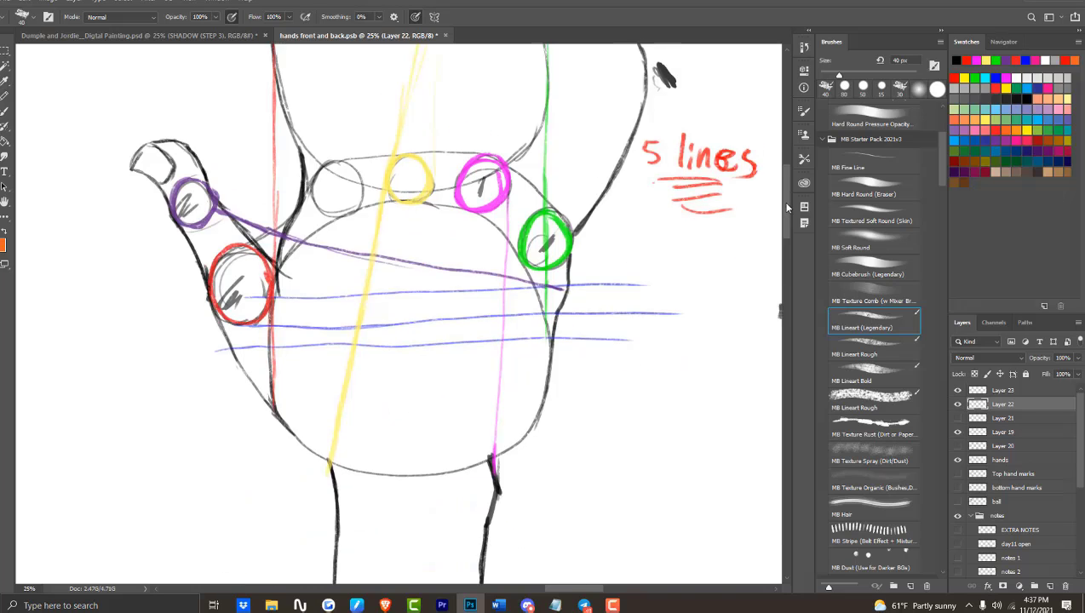
scroll(787, 207, "up", 1)
left_click_drag(550, 396, 529, 502)
Draw two curved rows of finger-joint lines across the finger envelope, roughly following its top curve.
scroll(787, 196, "up", 2)
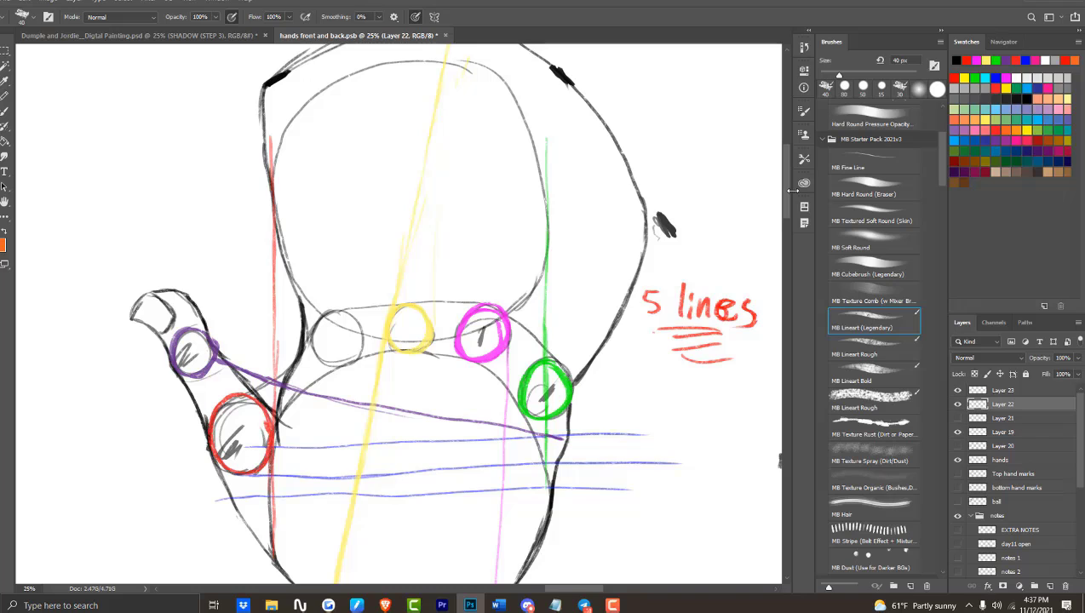
scroll(789, 194, "up", 2)
mouse_move(283, 278)
left_mouse_down()
mouse_move(439, 229)
mouse_move(613, 368)
left_mouse_up()
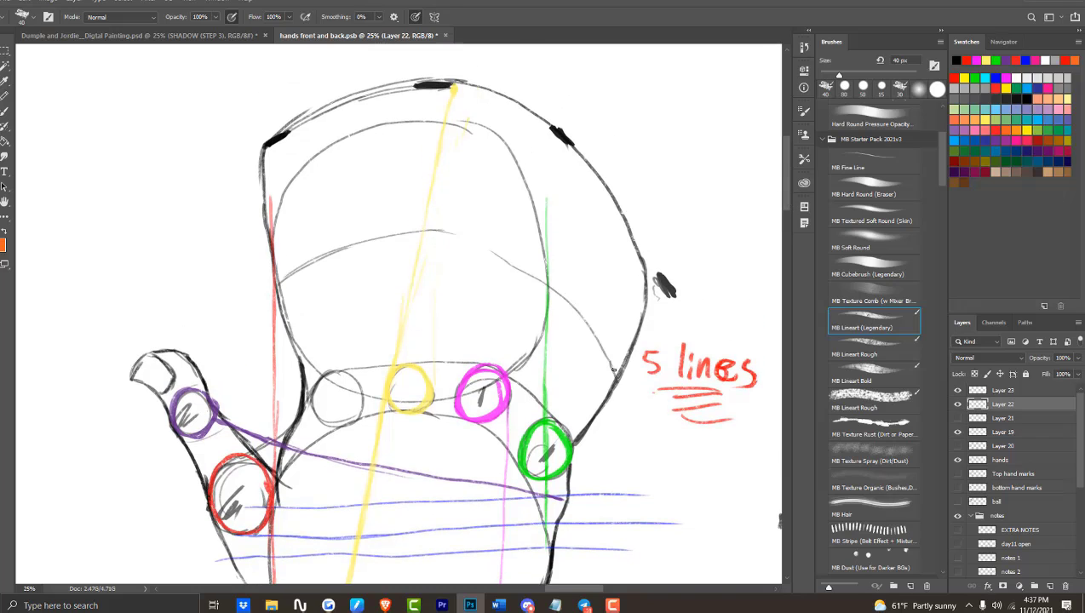
mouse_move(265, 209)
left_mouse_down()
mouse_move(475, 171)
mouse_move(633, 344)
left_mouse_up()
left_click_drag(283, 279, 253, 314)
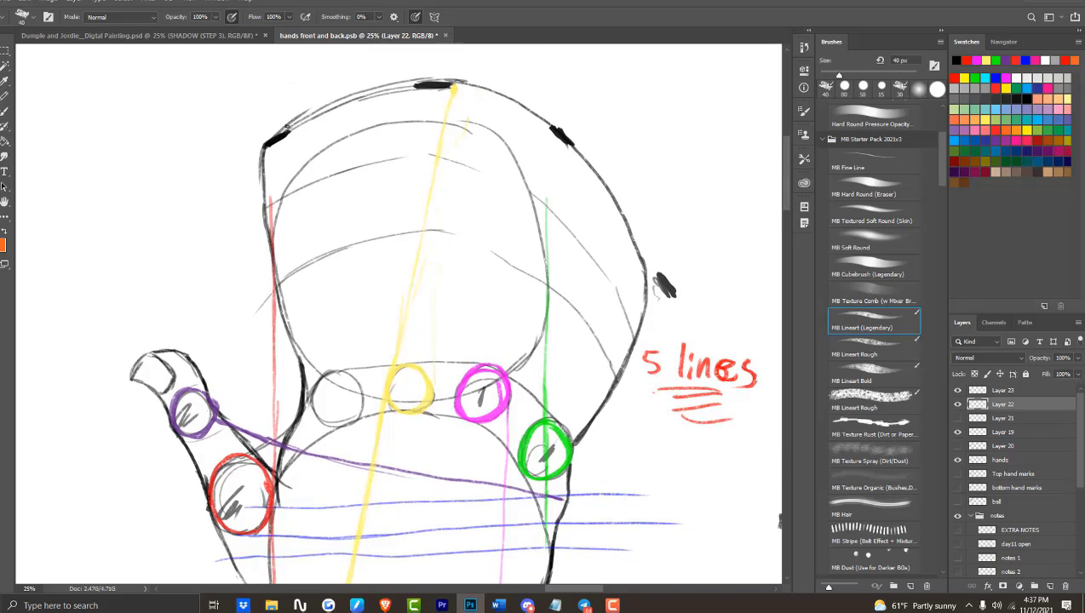
Draw the index finger's inner edge and both sides of the middle finger from their fingertip marks down to the knuckles.
left_click_drag(284, 123, 354, 367)
left_click_drag(321, 245, 291, 150)
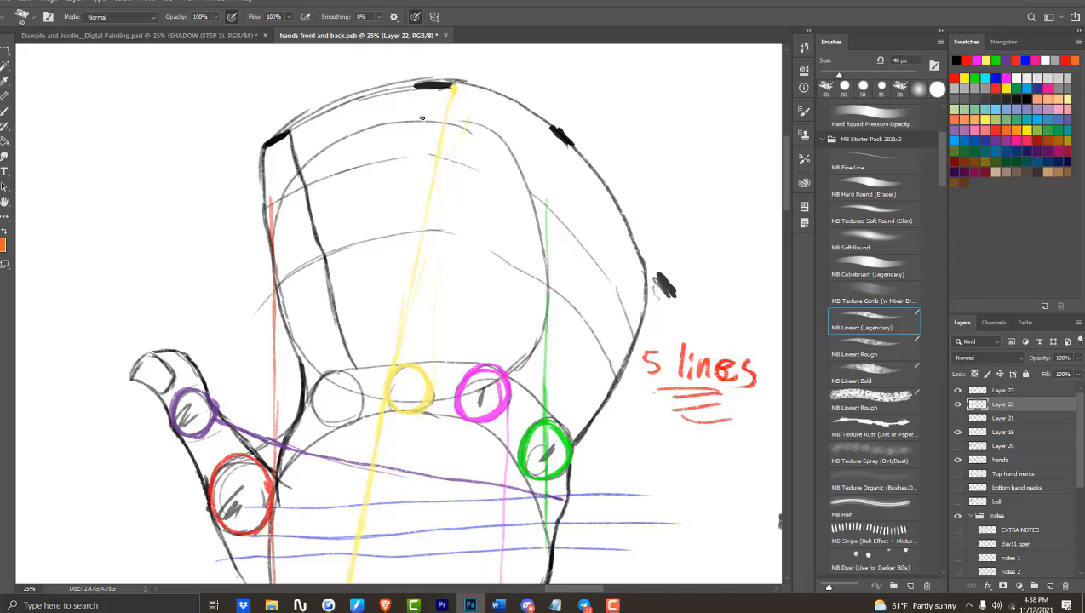
left_click_drag(415, 83, 390, 366)
left_click_drag(400, 294, 413, 83)
left_click_drag(410, 104, 400, 159)
mouse_move(455, 162)
left_mouse_down()
mouse_move(441, 357)
mouse_move(451, 77)
left_mouse_up()
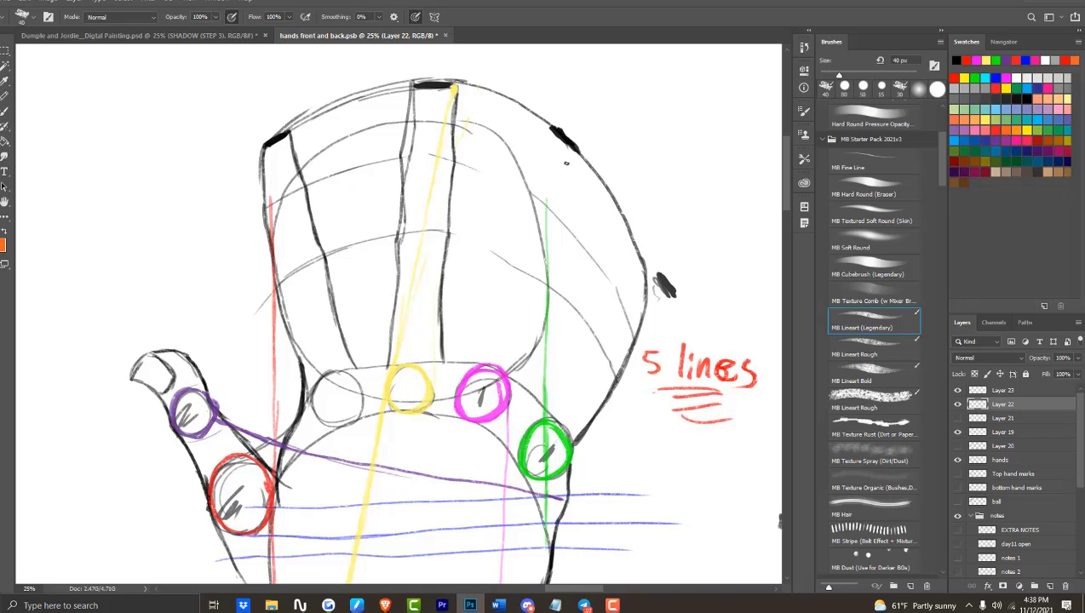
Rework the ring fingertip mark wider and draw both sides of the ring finger up to it from the magenta joint.
left_click_drag(466, 361, 535, 195)
mouse_move(572, 145)
left_mouse_down()
mouse_move(593, 163)
mouse_move(551, 129)
mouse_move(577, 147)
left_mouse_up()
key("e")
key("b")
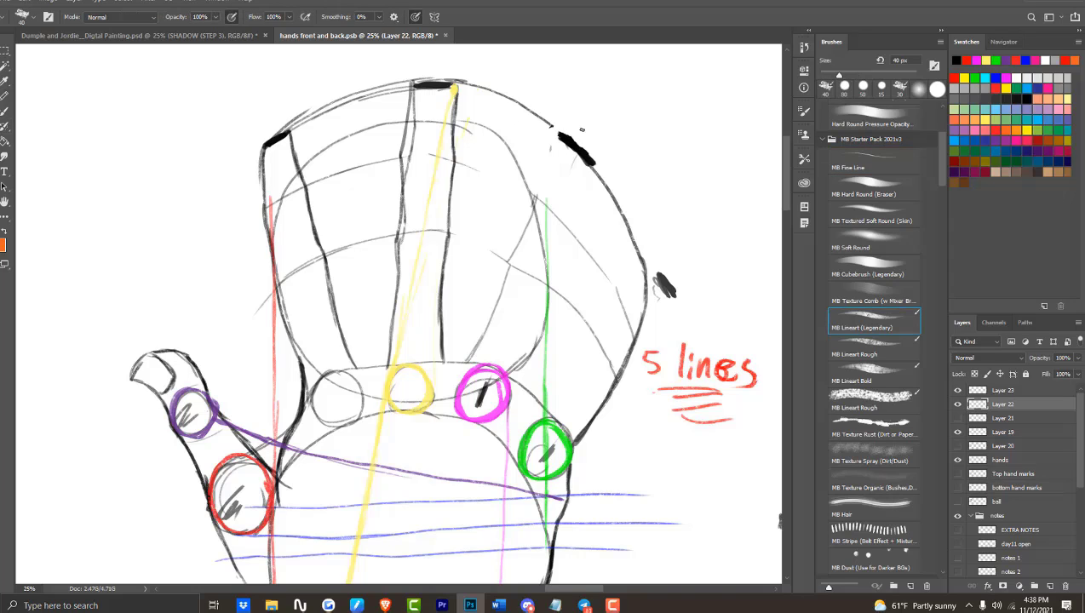
left_click_drag(467, 361, 559, 136)
left_click_drag(509, 382, 587, 164)
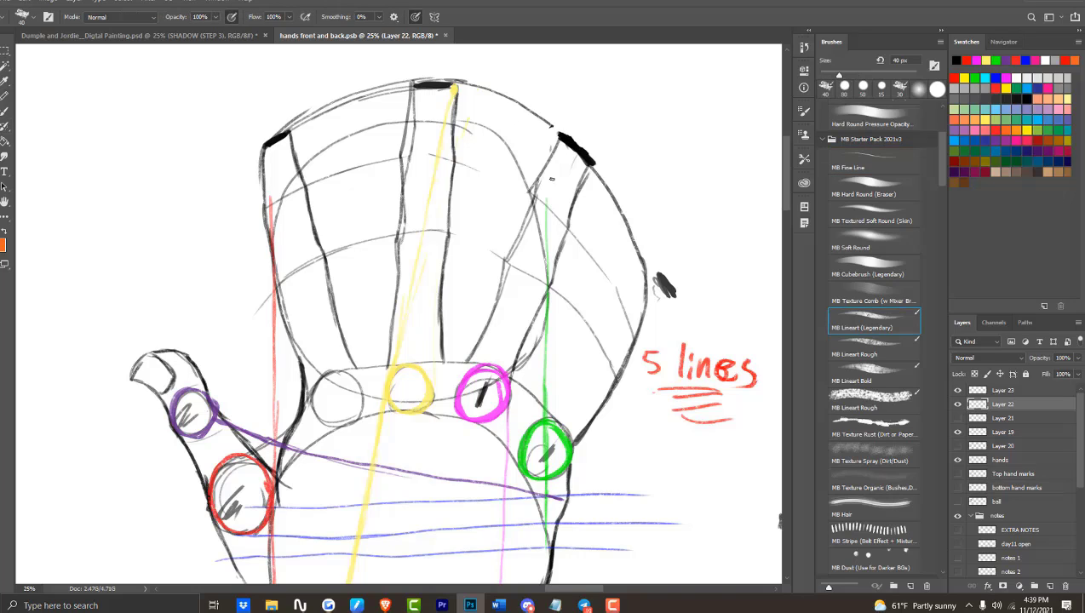
left_click_drag(530, 194, 559, 140)
Draw both sides of the little finger from the green joint up to its fingertip mark.
left_click_drag(562, 393, 644, 287)
left_click_drag(631, 352, 671, 291)
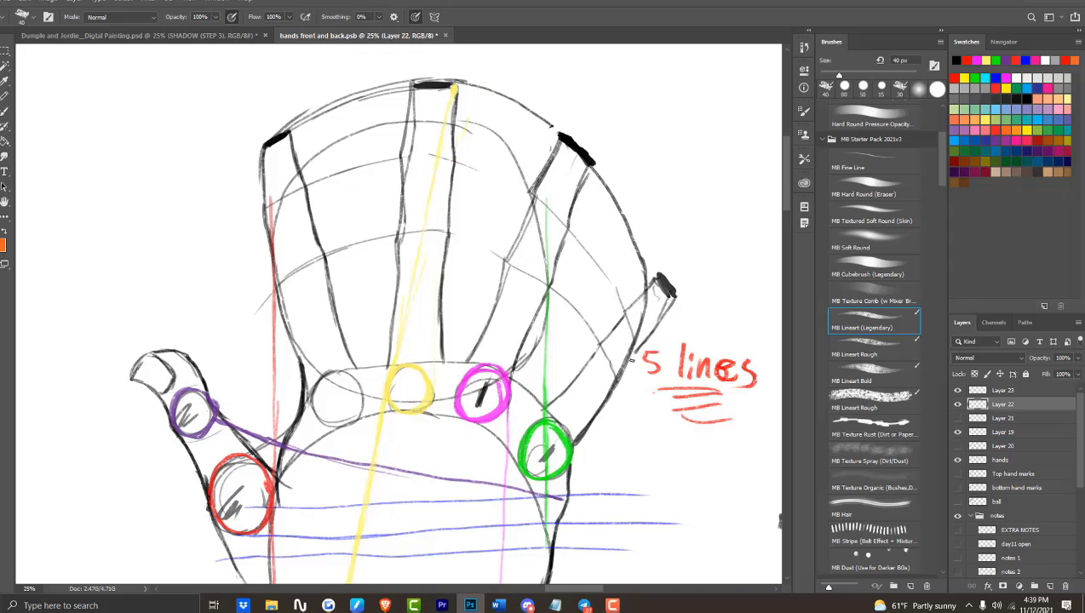
left_click_drag(570, 454, 678, 296)
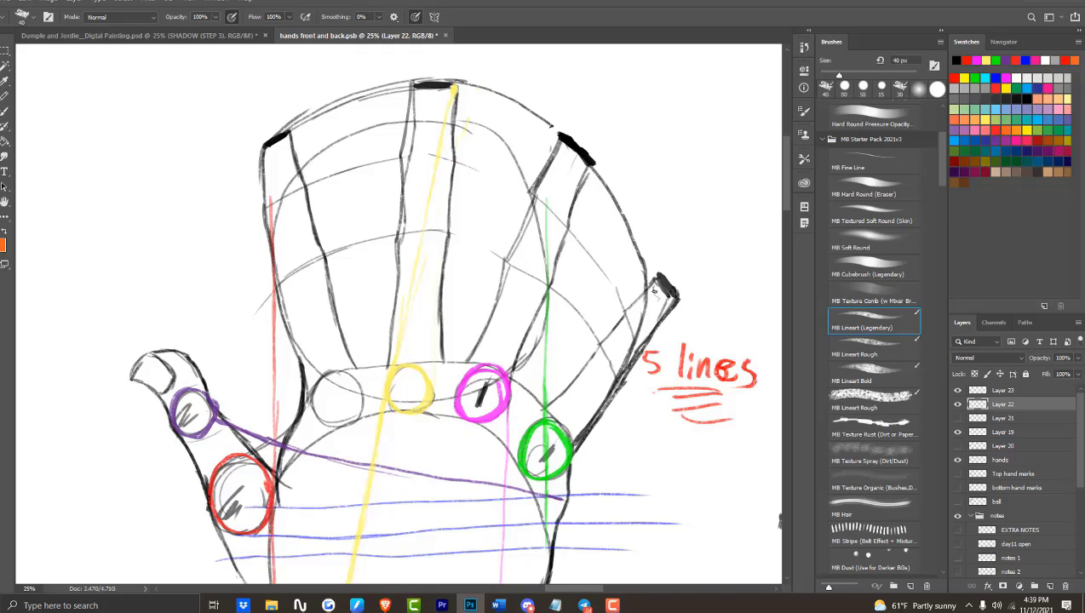
Erase the uncoloured index knuckle circle and the palm arcs passing through it.
key("e")
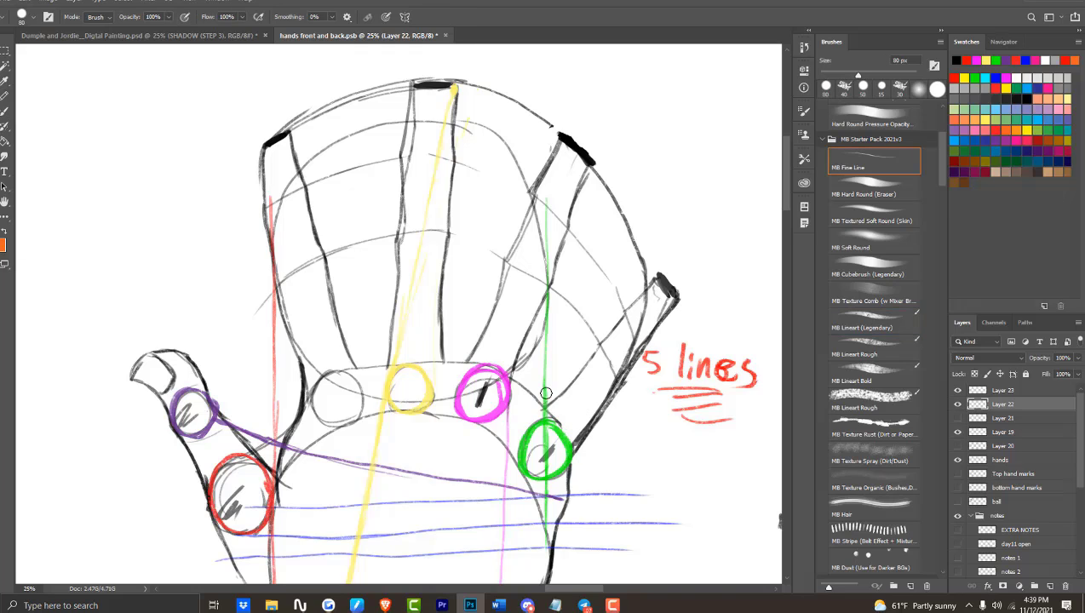
mouse_move(379, 420)
left_mouse_down()
mouse_move(320, 377)
mouse_move(328, 419)
mouse_move(315, 397)
left_mouse_up()
Beside the hand, sketch two small black diagrams, each with two side curves and a pair of short parallel strokes on top.
left_click(4, 110)
left_click_drag(110, 209, 94, 281)
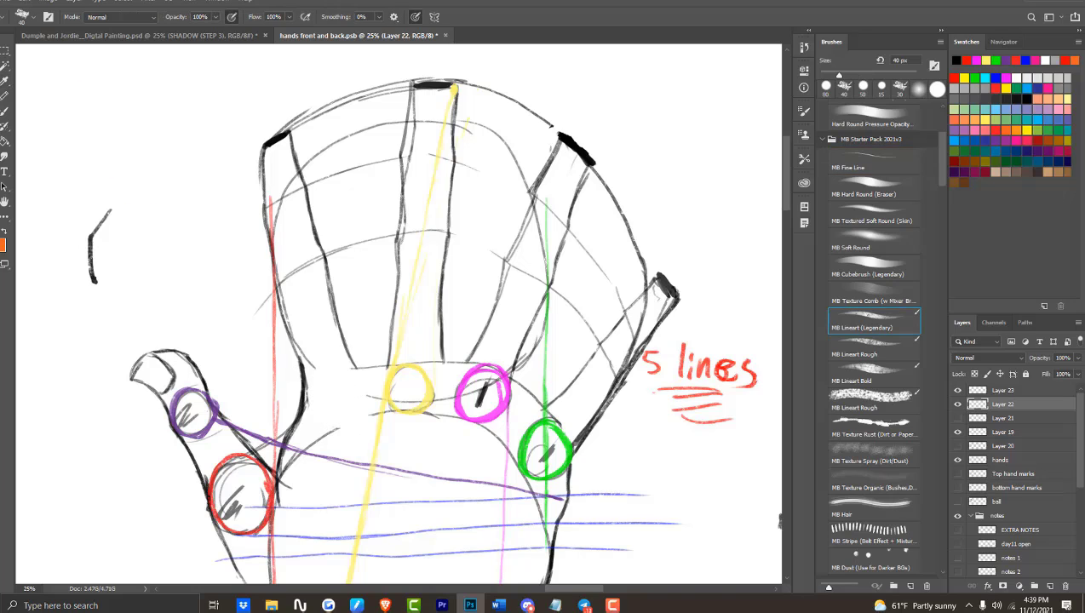
left_click_drag(167, 213, 155, 281)
left_click_drag(134, 184, 126, 213)
left_click_drag(147, 184, 140, 217)
left_click_drag(82, 104, 68, 162)
mouse_move(114, 104)
left_mouse_down()
mouse_move(107, 153)
mouse_move(92, 116)
left_mouse_up()
left_click_drag(105, 90, 102, 113)
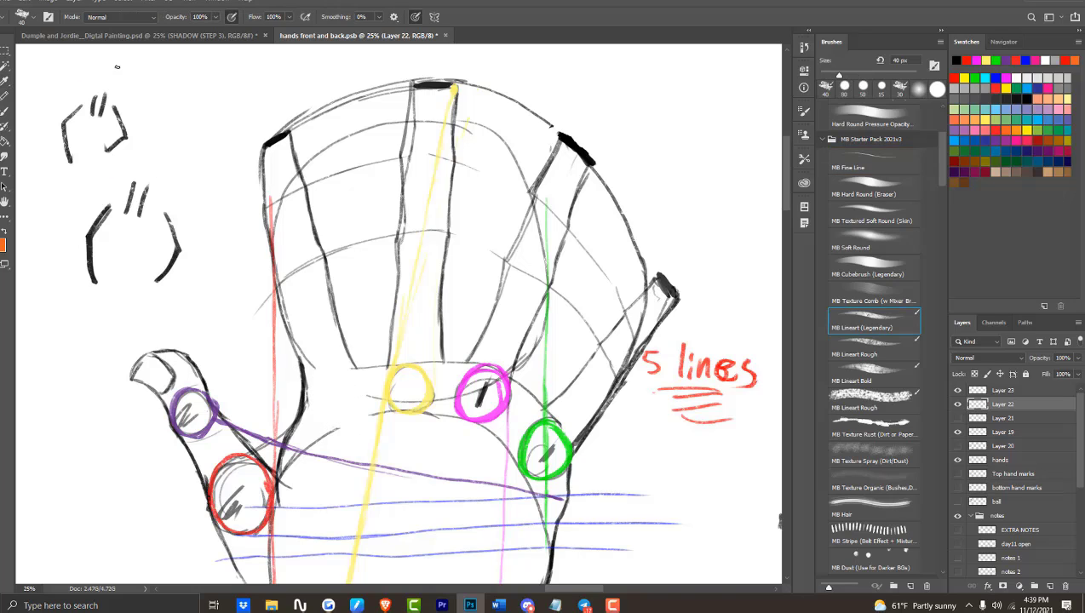
Draw the index knuckle in black as two angled side curves with a pair of short strokes above, like the sketched diagrams.
left_click_drag(313, 407, 333, 429)
mouse_move(347, 373)
left_mouse_down()
mouse_move(362, 420)
mouse_move(329, 383)
left_mouse_up()
left_click_drag(333, 367, 335, 380)
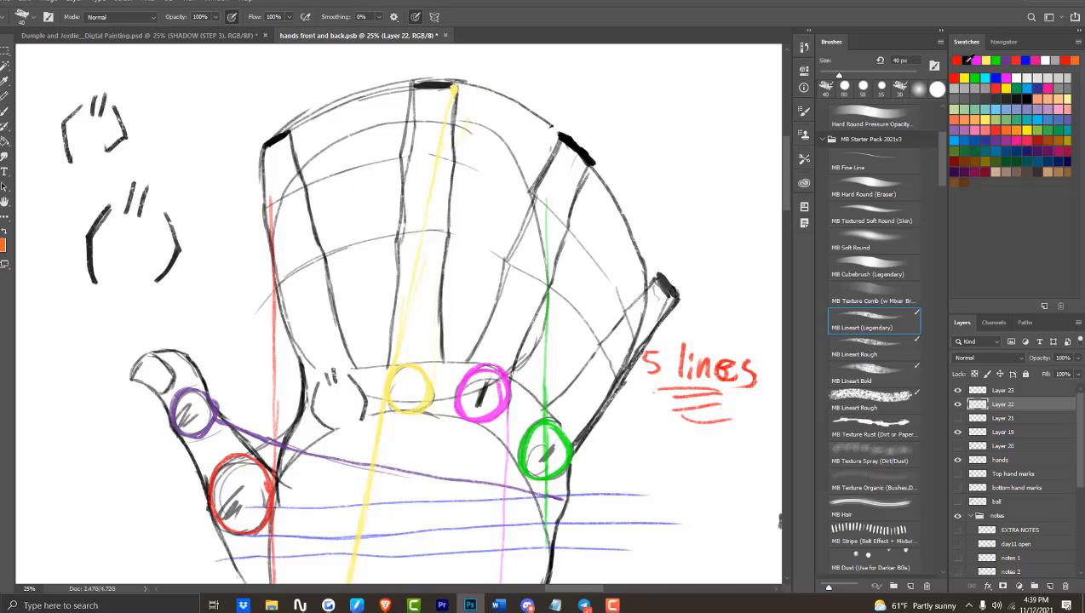
Place a red dot at the centre of the wrist edge and draw five thin red lines fanning from it toward the knuckles and thumb.
scroll(409, 242, "down", 3)
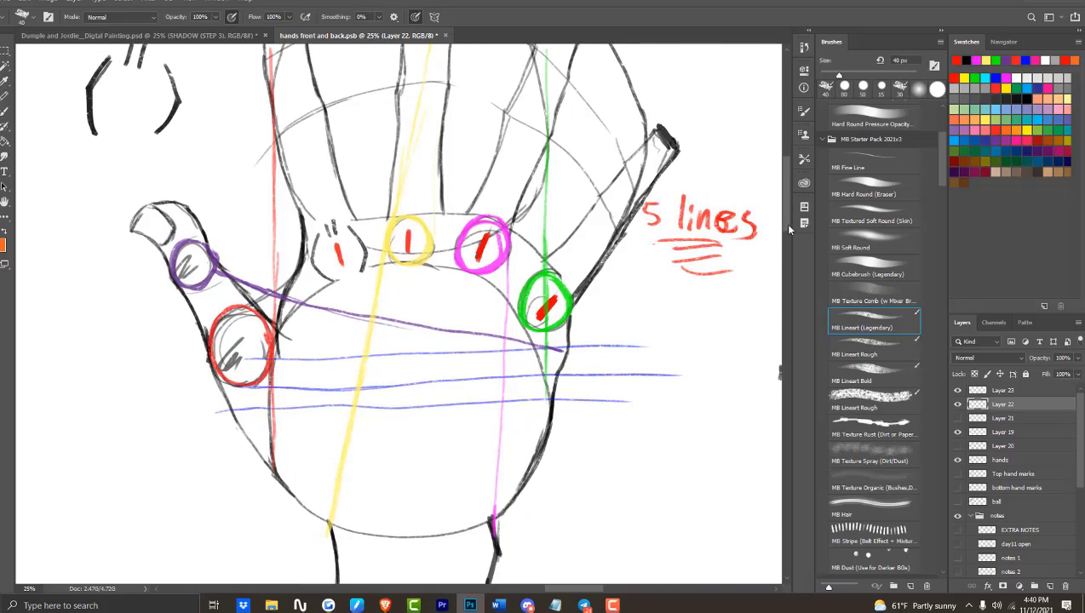
scroll(788, 229, "down", 2)
left_click(409, 460)
left_click_drag(410, 335, 410, 451)
left_click_drag(468, 203, 411, 450)
left_click_drag(524, 264, 414, 451)
left_click_drag(346, 205, 411, 451)
left_click_drag(274, 318, 409, 452)
Hide the coloured guides on Layer 23 and erase the middle, ring and little knuckle circles with the palm arc between them.
left_click(957, 390)
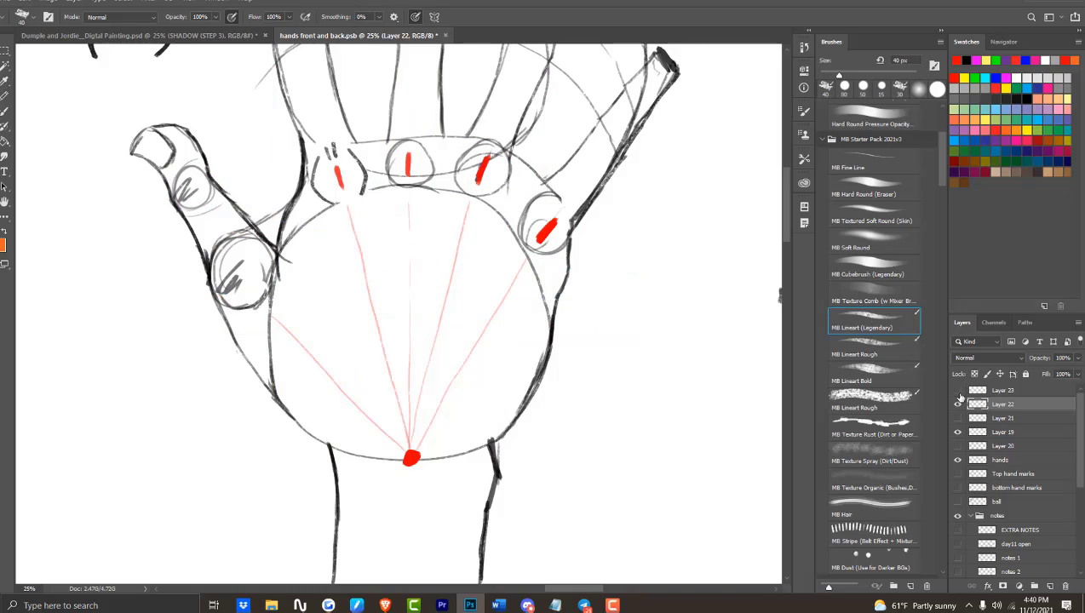
scroll(631, 242, "up", 3)
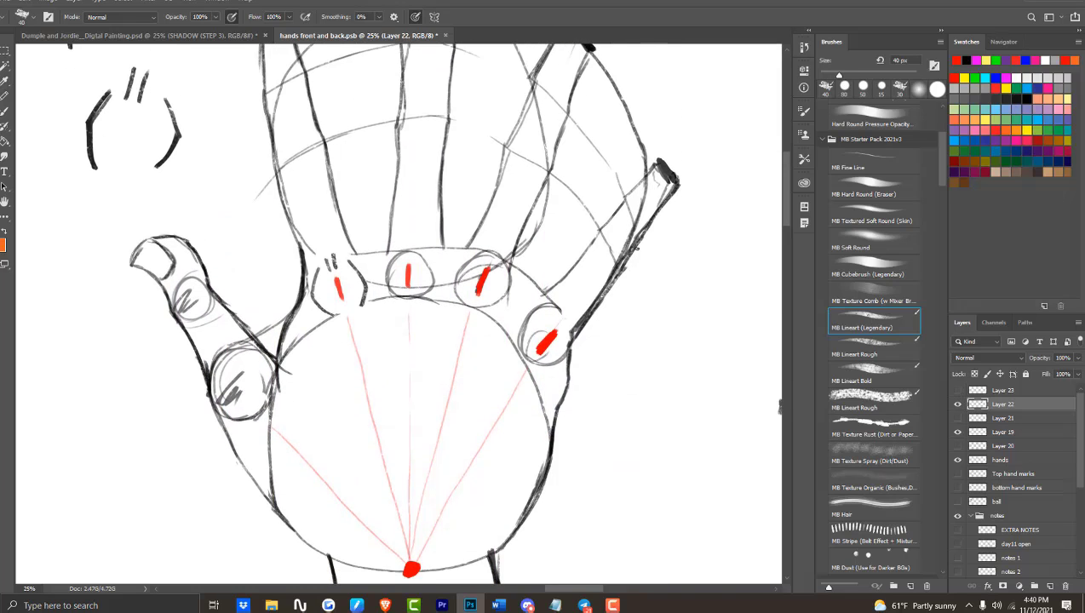
key("e")
mouse_move(401, 271)
left_mouse_down()
mouse_move(430, 255)
mouse_move(388, 276)
left_mouse_up()
key("b")
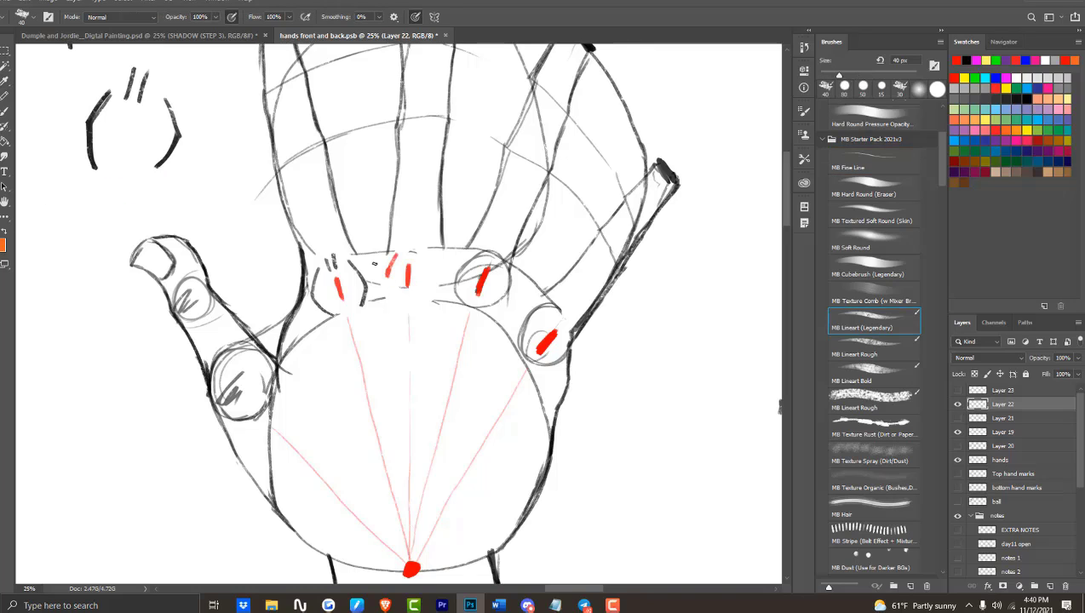
key("e")
mouse_move(453, 290)
left_mouse_down()
mouse_move(477, 257)
mouse_move(496, 311)
mouse_move(498, 265)
mouse_move(491, 300)
left_mouse_up()
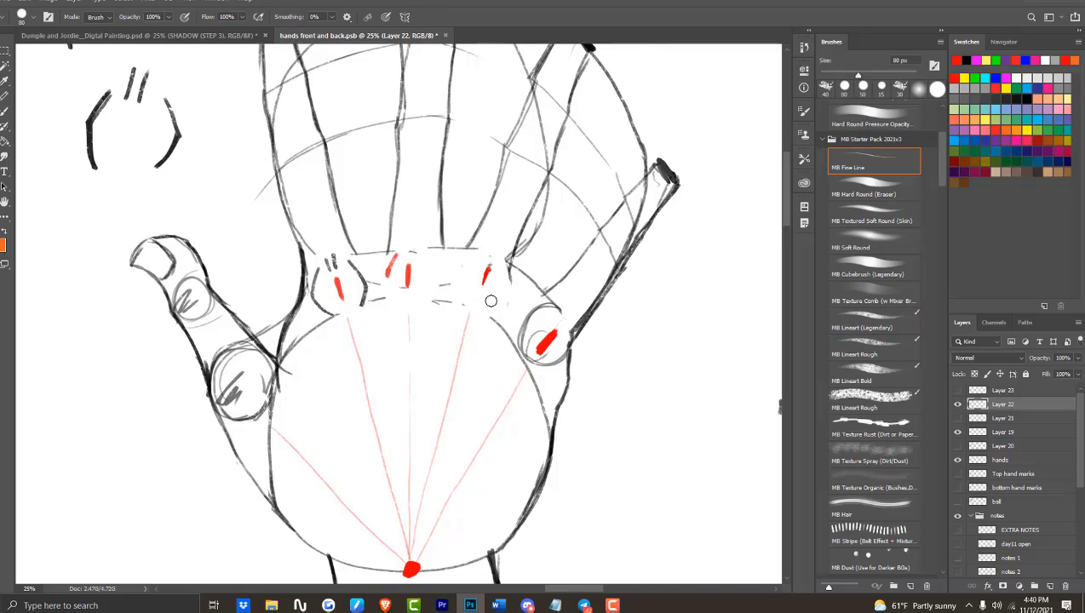
mouse_move(523, 333)
left_mouse_down()
mouse_move(531, 360)
mouse_move(553, 364)
left_mouse_up()
left_click_drag(514, 340, 435, 303)
left_click_drag(399, 254, 382, 293)
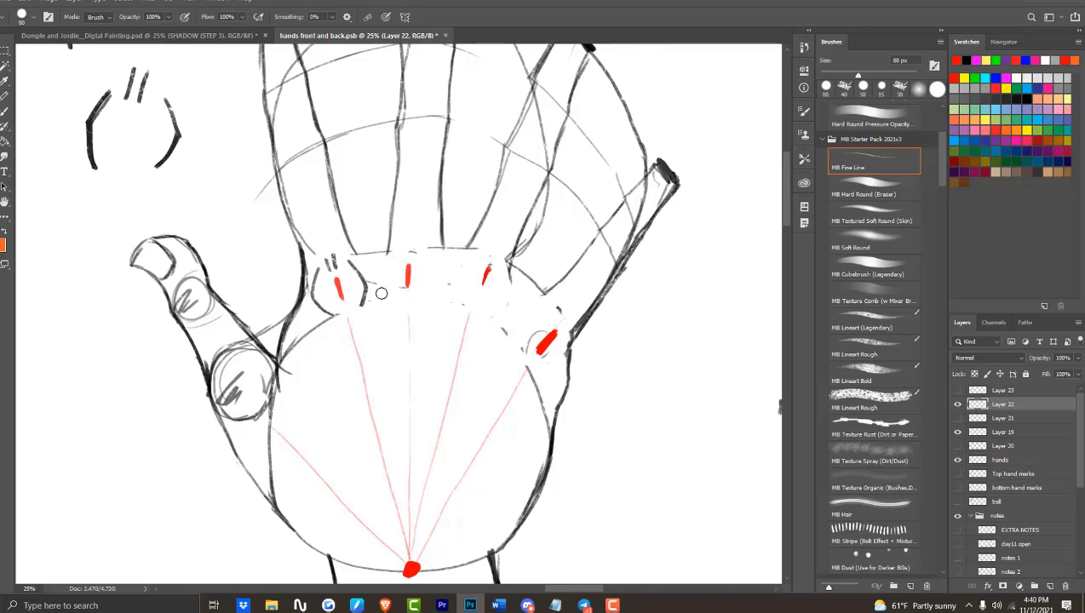
Draw the middle, ring and little knuckles in black as paired side curves topped by two short parallel strokes.
key("b")
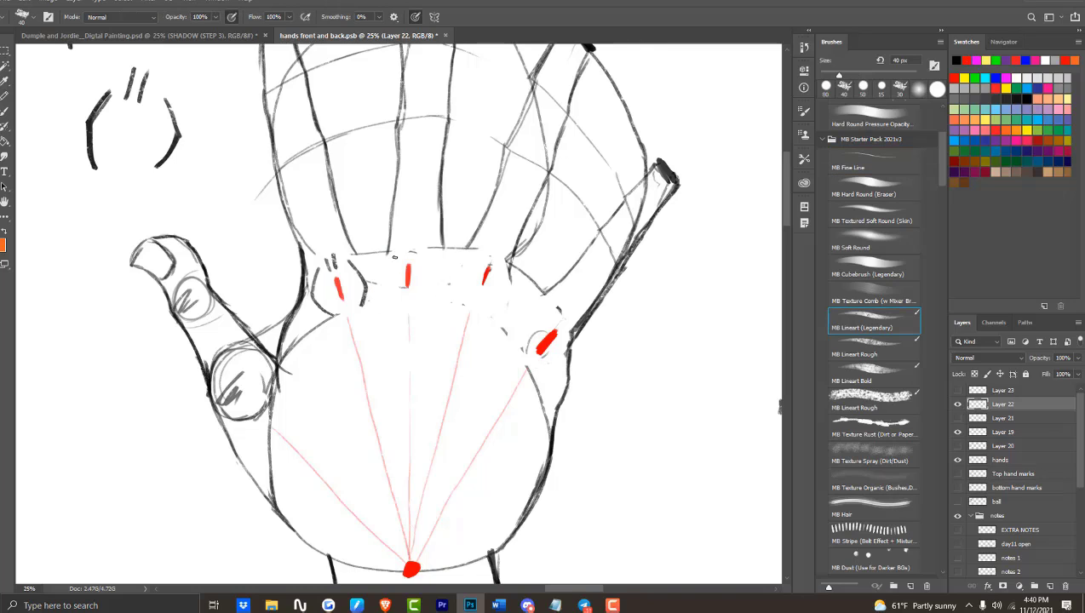
left_click_drag(394, 249, 387, 293)
left_click_drag(436, 247, 434, 298)
left_click_drag(410, 236, 409, 252)
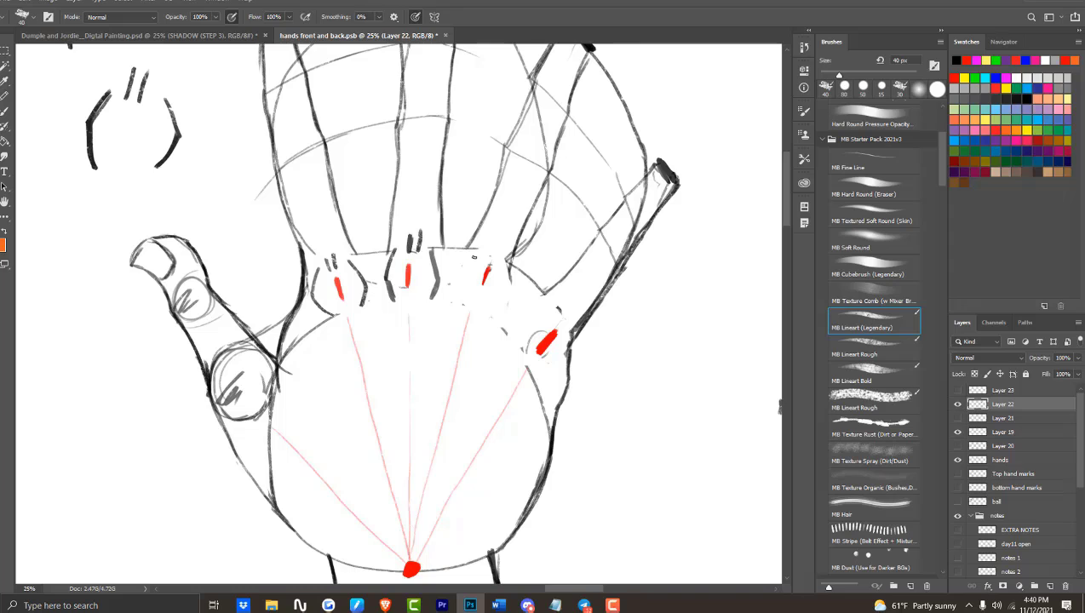
left_click_drag(485, 310, 501, 266)
left_click_drag(492, 249, 497, 233)
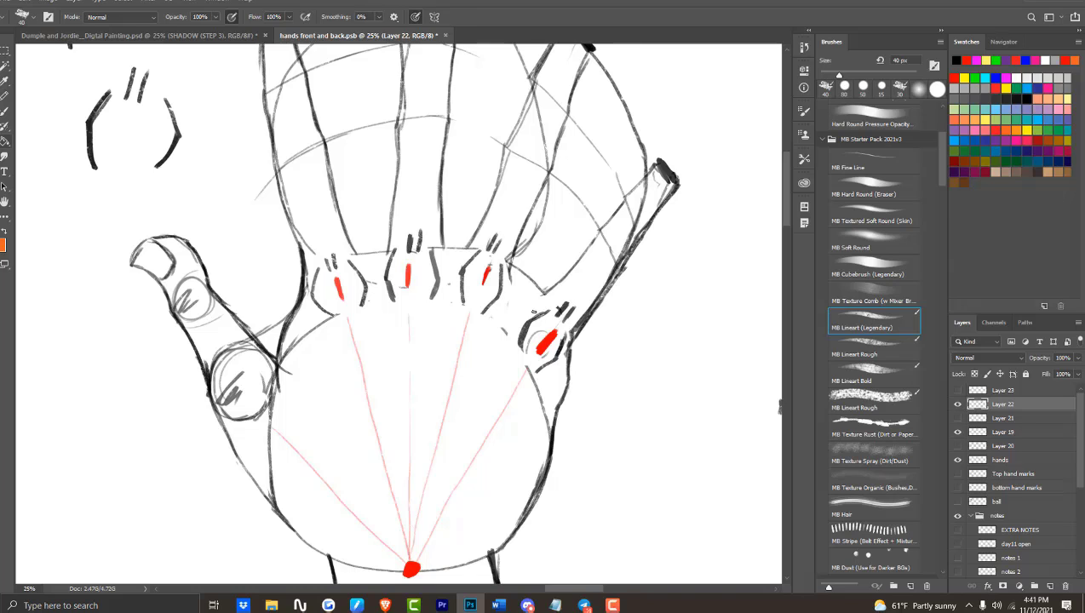
Erase the construction arcs that cross the insides of the four fingers.
key("e")
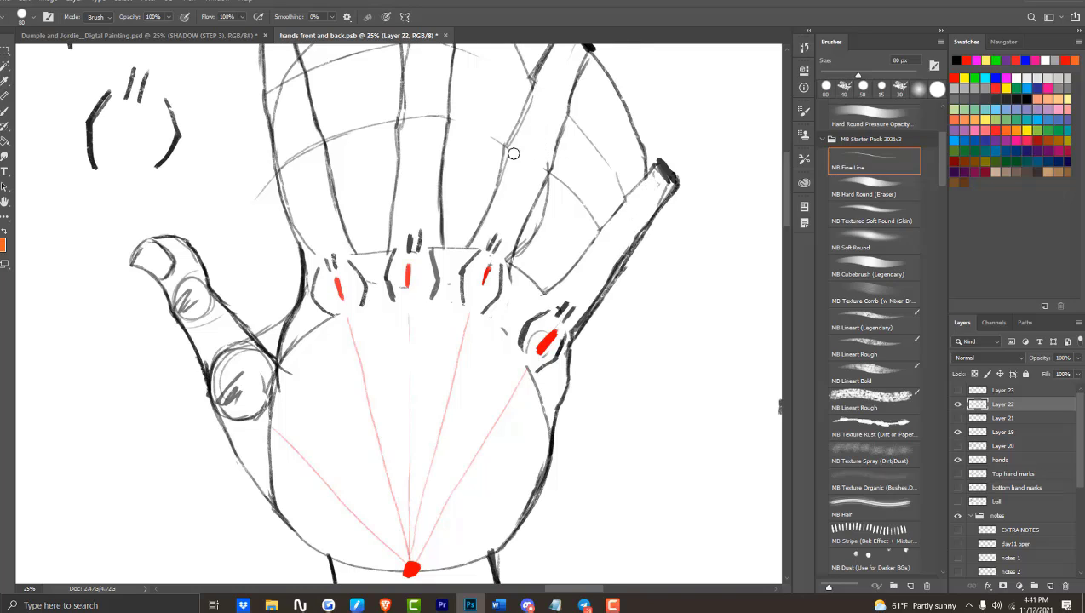
left_click_drag(514, 153, 499, 197)
scroll(499, 197, "up", 3)
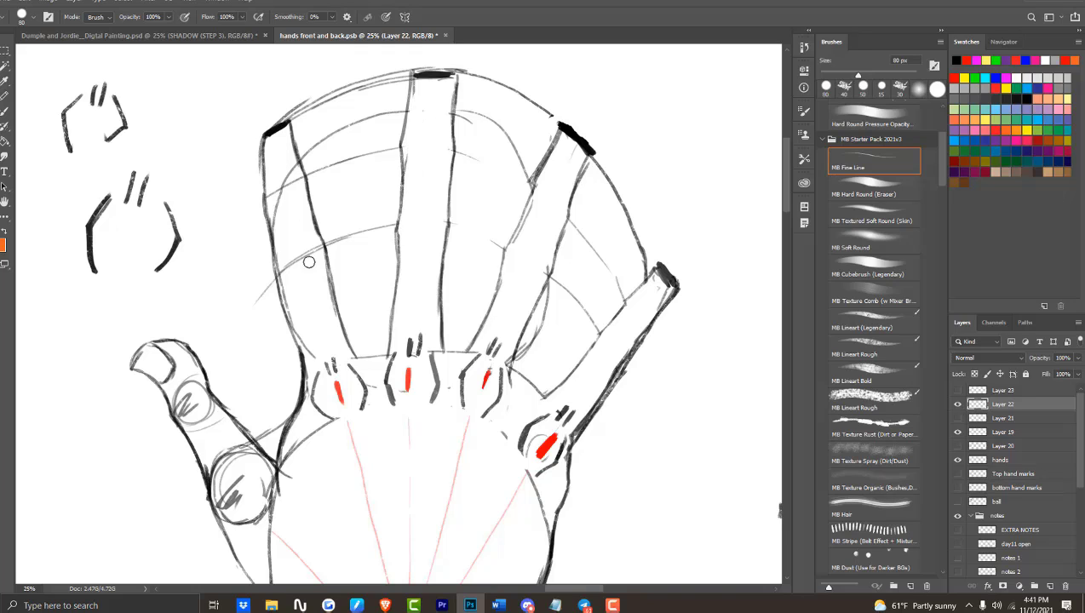
left_click_drag(310, 254, 283, 266)
mouse_move(275, 223)
left_mouse_down()
mouse_move(276, 189)
mouse_move(298, 177)
left_mouse_up()
left_click_drag(305, 341, 310, 358)
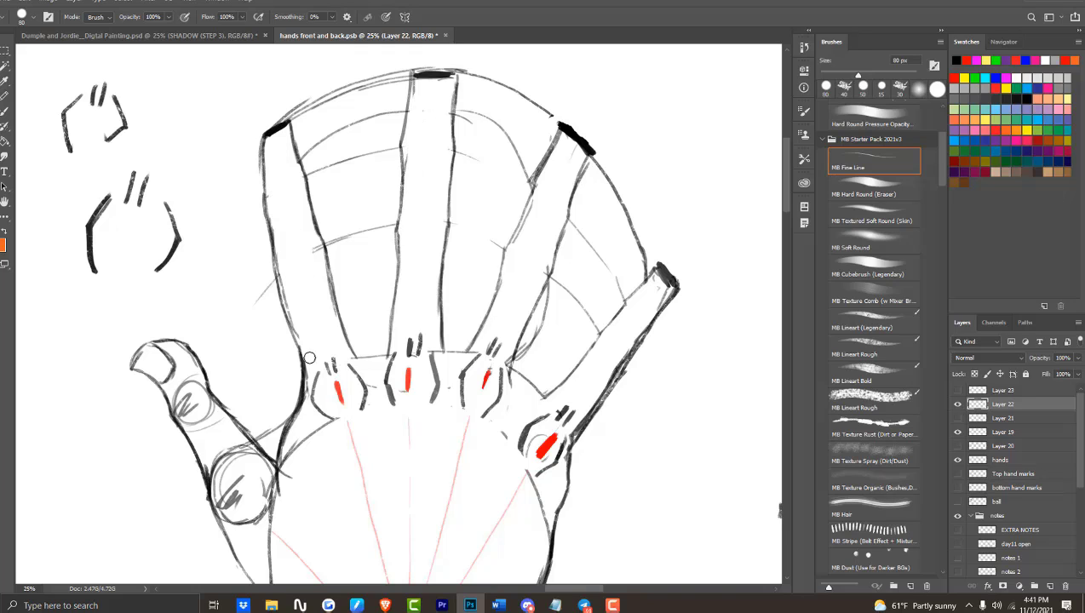
Draw U-shaped black fingernails under the tip marks of the index, middle, ring and little fingers.
left_click(5, 110)
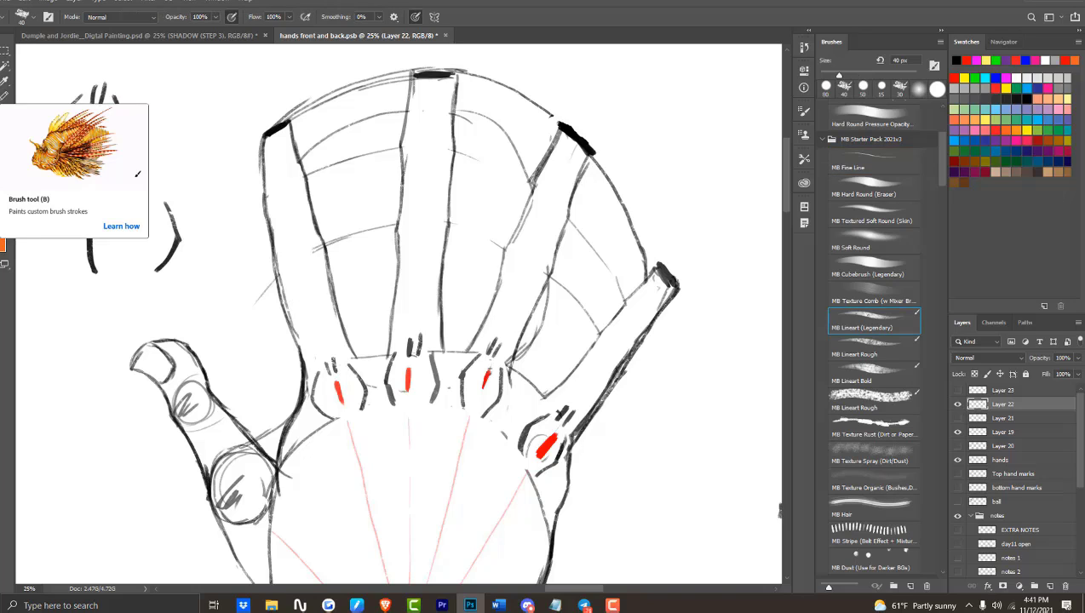
left_click_drag(265, 137, 290, 162)
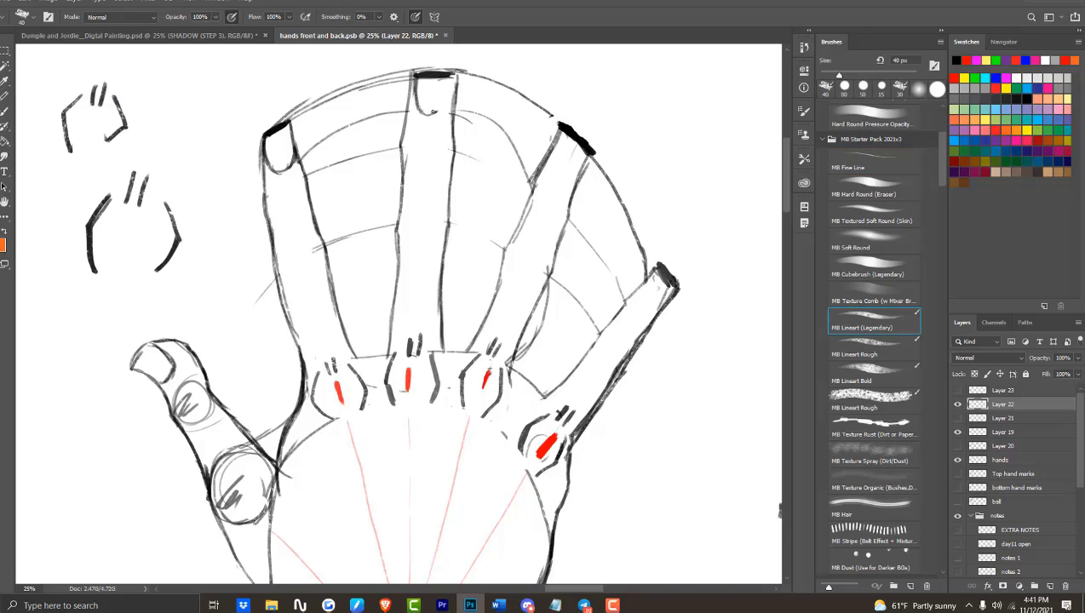
left_click_drag(433, 111, 451, 78)
mouse_move(553, 130)
left_mouse_down()
mouse_move(572, 175)
mouse_move(588, 153)
left_mouse_up()
mouse_move(640, 271)
left_mouse_down()
mouse_move(647, 310)
mouse_move(672, 288)
left_mouse_up()
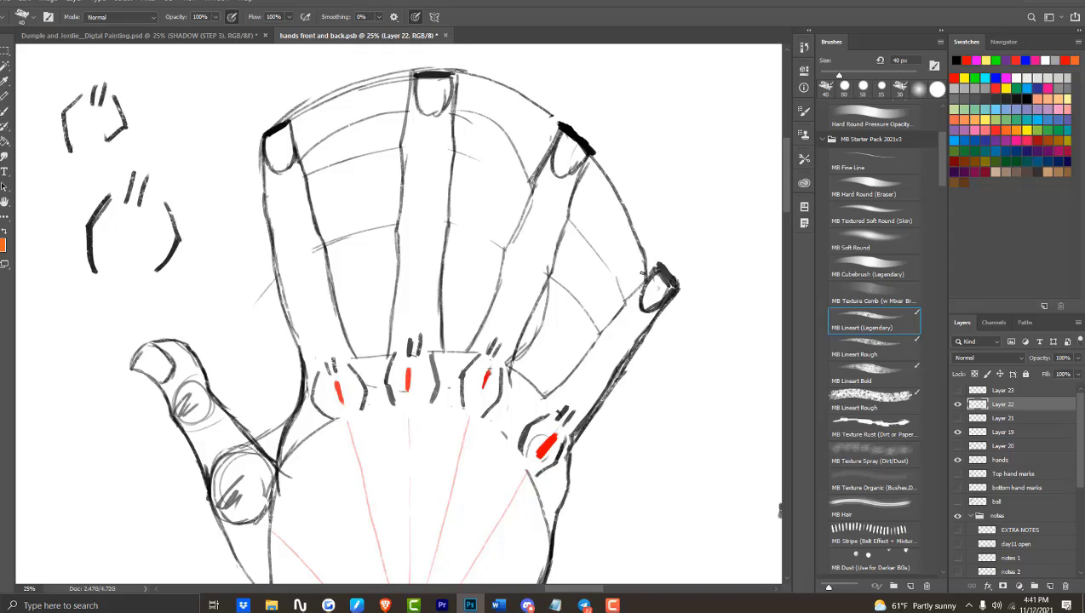
Draw small swirl-shaped crease marks on both joints of the index, middle, ring and little fingers.
left_click_drag(297, 189, 291, 201)
left_click_drag(308, 251, 303, 264)
left_click_drag(438, 146, 430, 155)
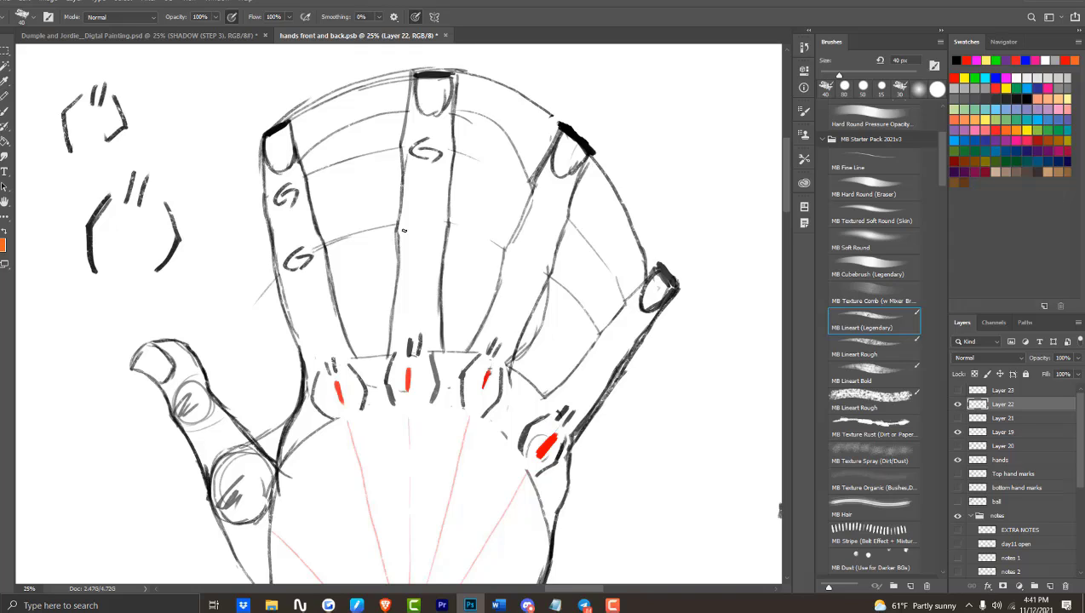
left_click_drag(430, 217, 421, 230)
mouse_move(524, 252)
left_mouse_down()
mouse_move(514, 273)
mouse_move(522, 267)
left_mouse_up()
mouse_move(554, 192)
left_mouse_down()
mouse_move(537, 212)
mouse_move(547, 207)
left_mouse_up()
left_click_drag(633, 314, 627, 325)
left_click_drag(604, 346, 602, 357)
Erase the arc between the finger bases, draw curved webbing there instead, and darken the ring finger's outer side.
key("e")
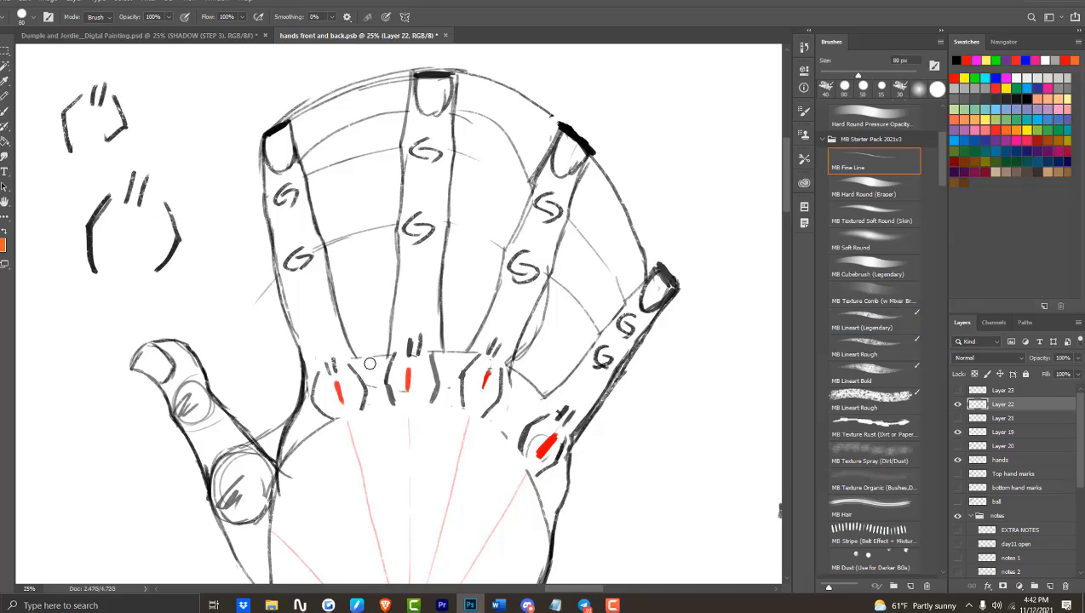
left_click_drag(541, 391, 523, 377)
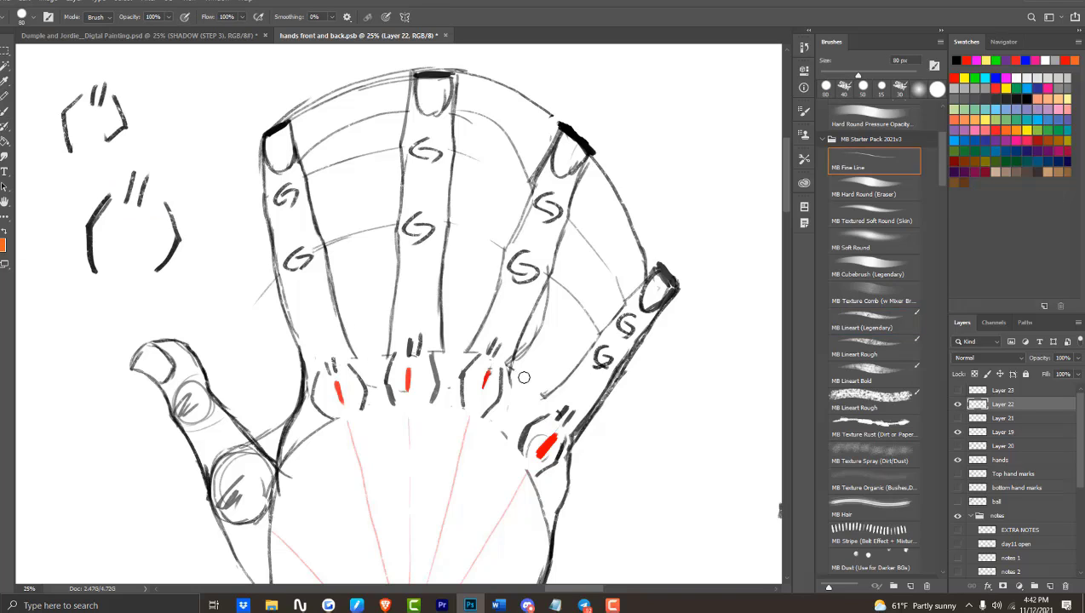
key("b")
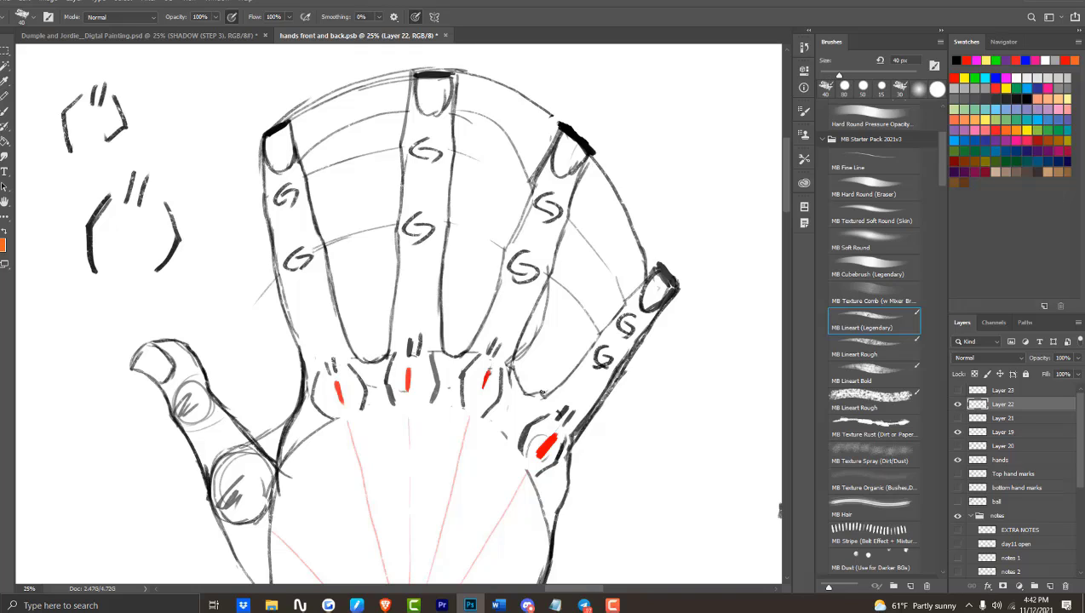
mouse_move(547, 282)
left_mouse_down()
mouse_move(515, 378)
mouse_move(530, 319)
mouse_move(509, 370)
mouse_move(546, 305)
left_mouse_up()
Erase the outer construction arcs between the fingers and the red knuckle marks and fan lines on the palm.
key("e")
mouse_move(587, 258)
left_mouse_down()
mouse_move(622, 206)
mouse_move(410, 54)
mouse_move(322, 138)
mouse_move(352, 137)
left_mouse_up()
scroll(431, 249, "down", 3)
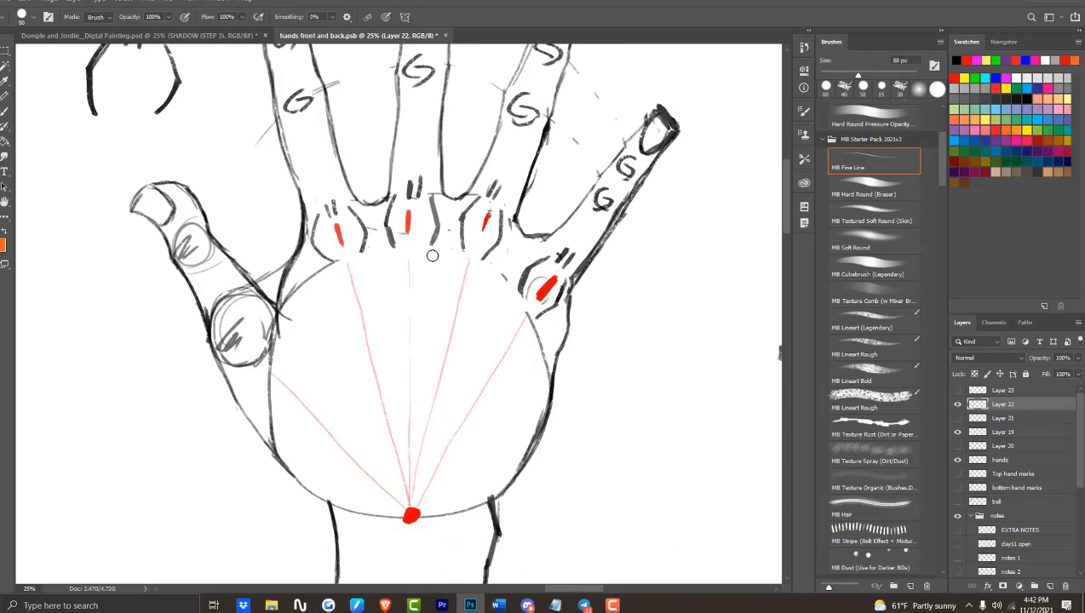
mouse_move(431, 249)
left_mouse_down()
mouse_move(407, 322)
mouse_move(475, 390)
mouse_move(348, 433)
left_mouse_up()
left_click_drag(439, 382, 428, 482)
Redraw the middle knuckle's side curves and add four thin black tendon lines fanning across the back of the hand.
key("b")
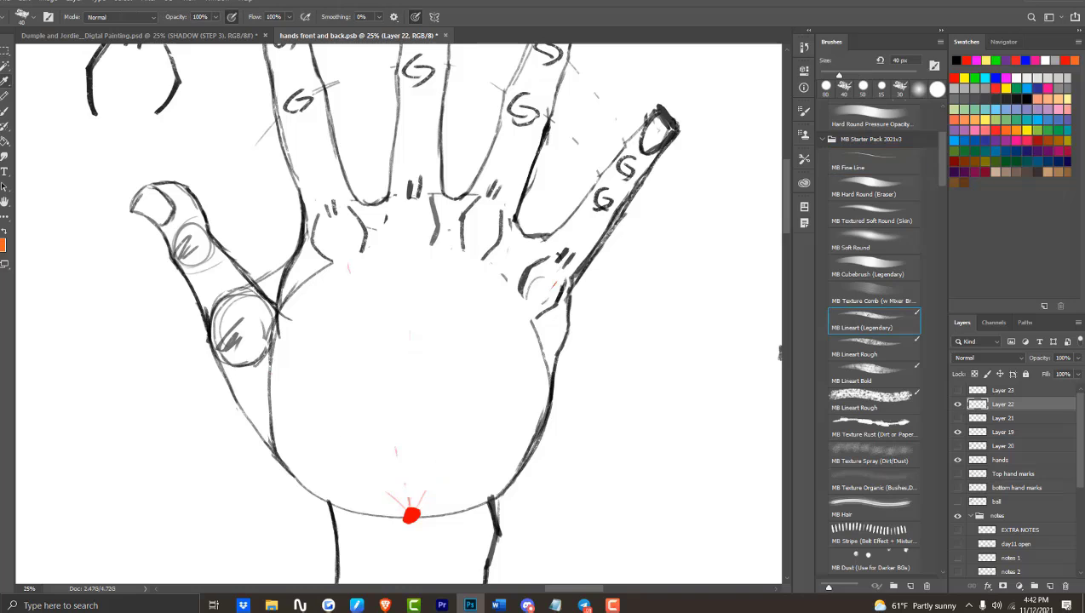
left_click_drag(396, 201, 401, 255)
left_click_drag(431, 199, 433, 248)
scroll(432, 272, "down", 4)
scroll(418, 289, "up", 5)
left_click_drag(354, 307, 380, 412)
left_click_drag(421, 307, 415, 420)
left_click_drag(458, 382, 457, 385)
left_click_drag(522, 368, 448, 469)
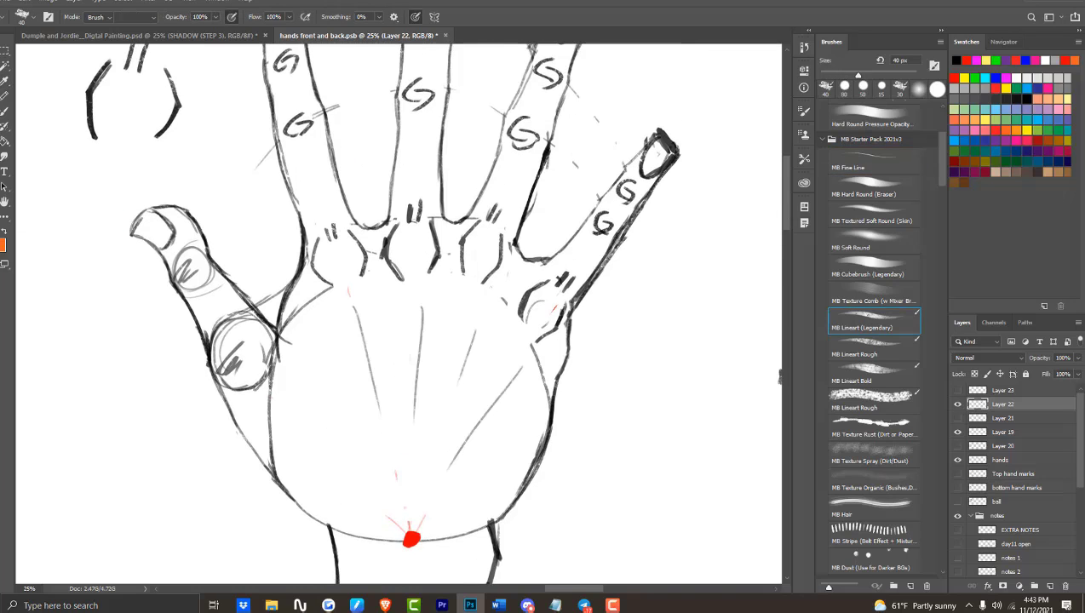
Erase the construction circles on the thumb and draw small curved crease marks at its two joints.
key("e")
mouse_move(271, 410)
left_mouse_down()
mouse_move(247, 387)
mouse_move(249, 318)
mouse_move(190, 258)
mouse_move(181, 279)
left_mouse_up()
key("b")
left_click_drag(247, 350, 223, 375)
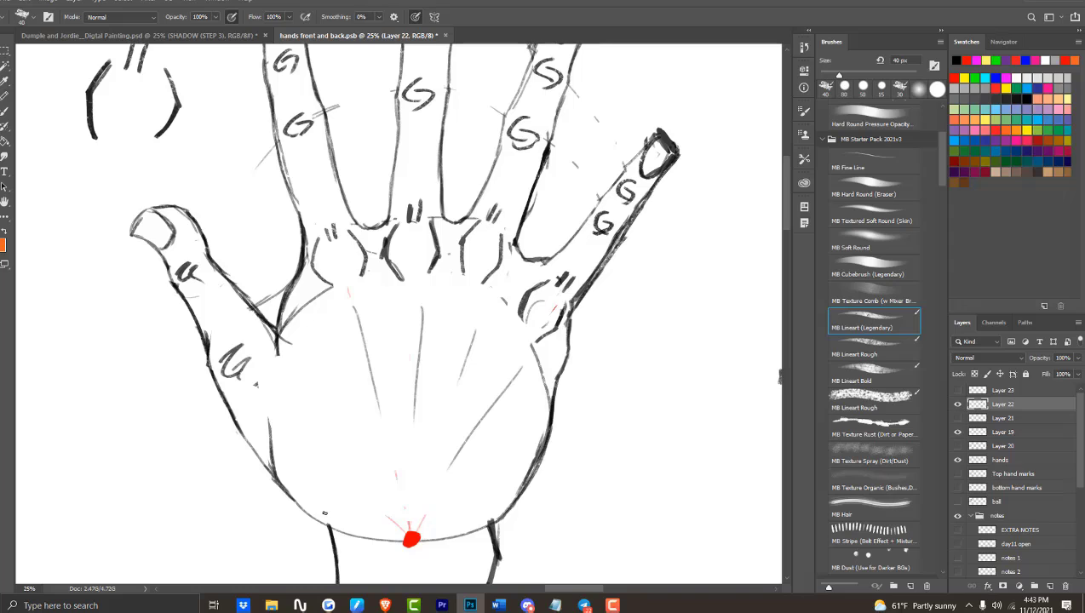
On a new layer, trace the edge from index base to thumb web in magenta and sketch an angular zigzag line beside the hand.
left_click(1049, 586)
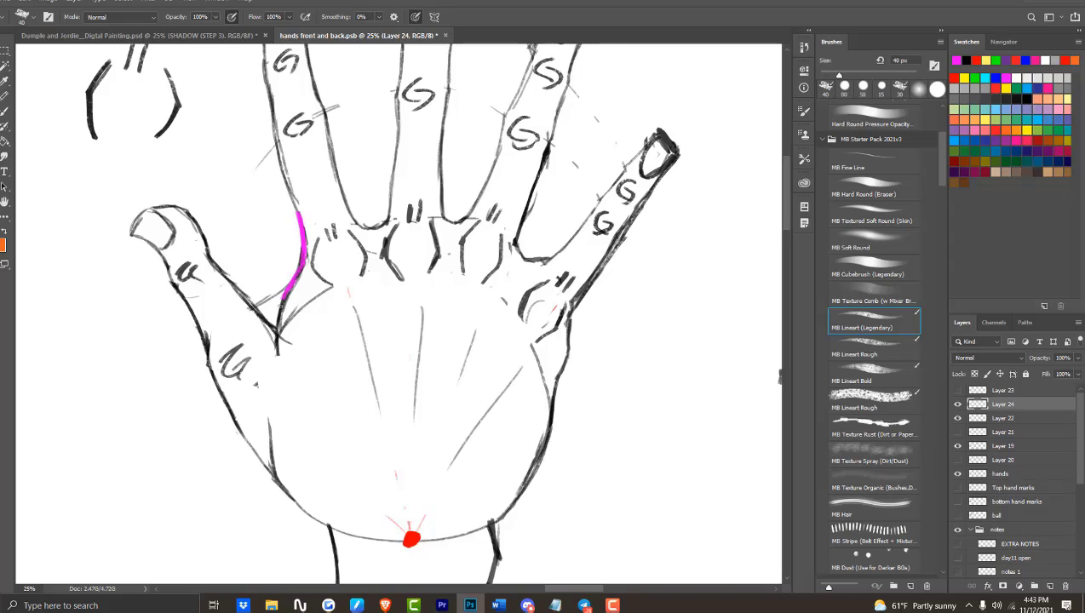
left_click_drag(282, 297, 276, 348)
left_click_drag(70, 254, 69, 296)
left_click_drag(54, 339, 69, 292)
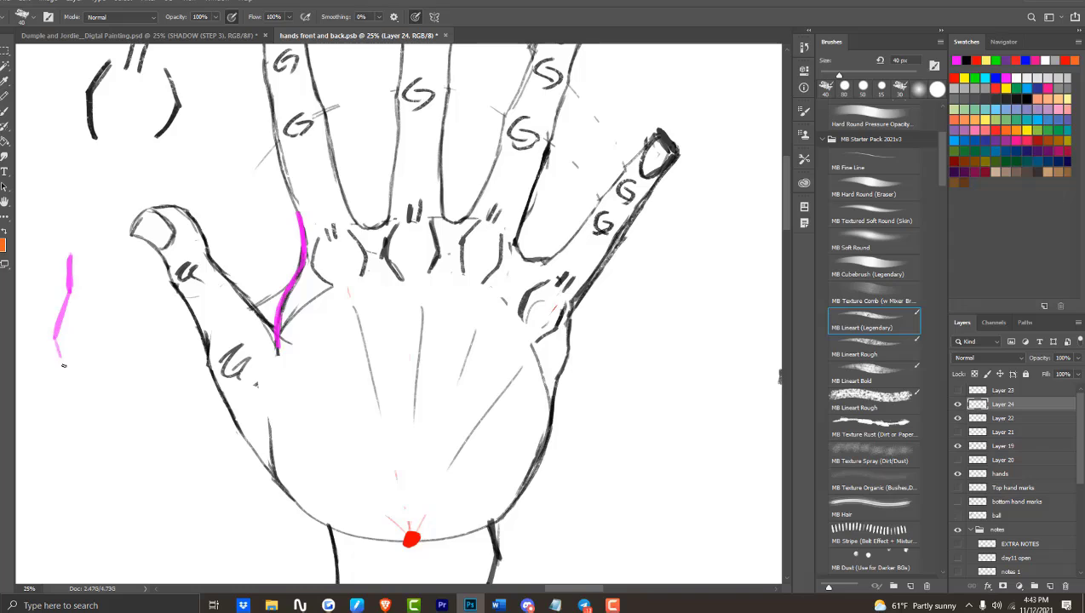
left_click_drag(66, 375, 53, 341)
Handwrite the magenta label "ZigZag" beneath the angular line.
left_click(47, 401)
left_click_drag(20, 394, 48, 421)
left_click_drag(61, 409, 53, 436)
left_click_drag(73, 400, 104, 441)
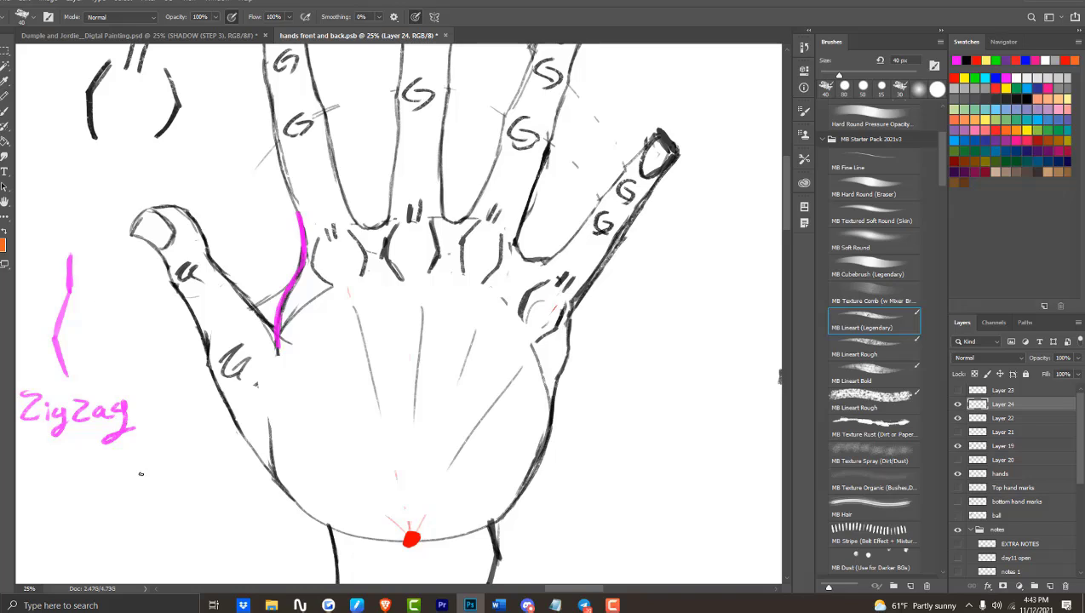
Draw a flowing magenta S-curve below the zigzag label and handwrite "smooth" beside it.
mouse_move(140, 499)
left_mouse_down()
mouse_move(126, 530)
mouse_move(128, 584)
left_mouse_up()
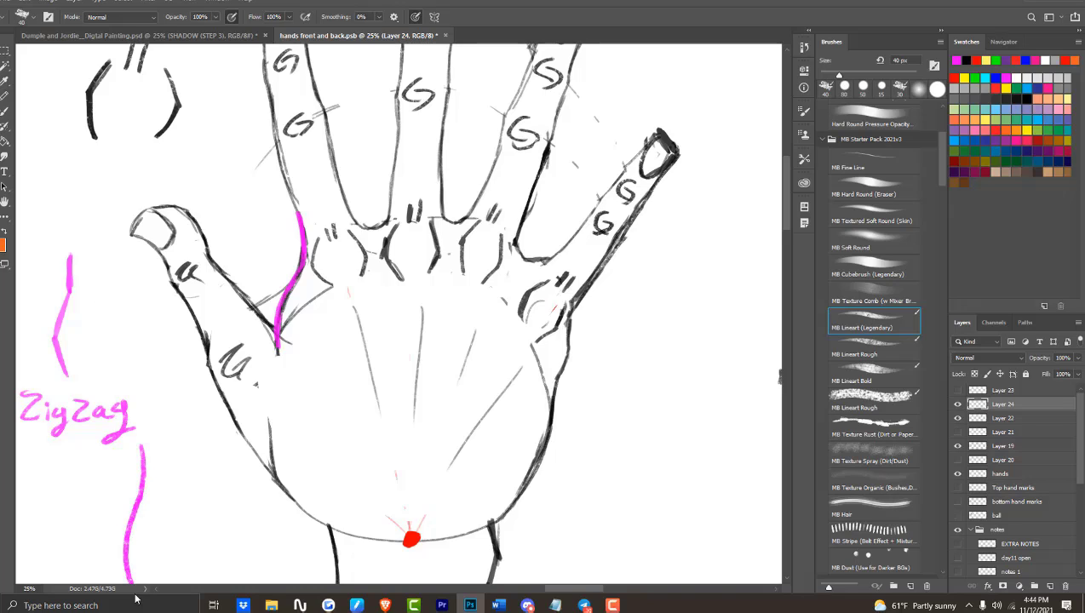
mouse_move(142, 442)
left_mouse_down()
mouse_move(153, 516)
mouse_move(223, 501)
left_mouse_up()
scroll(785, 215, "down", 2)
mouse_move(245, 477)
left_mouse_down()
mouse_move(249, 514)
mouse_move(264, 514)
left_mouse_up()
left_click_drag(261, 504, 273, 508)
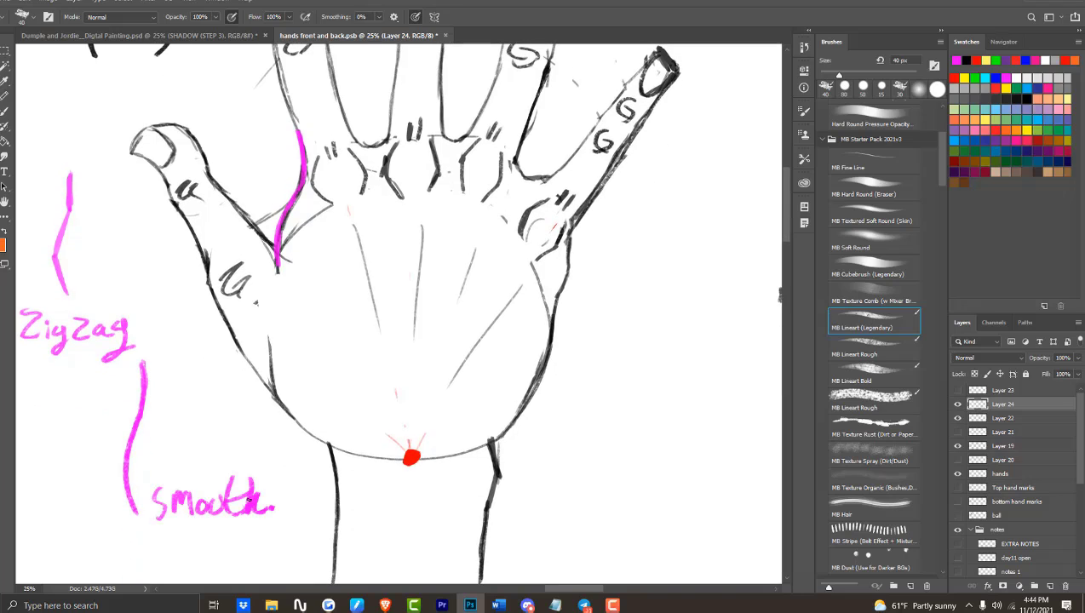
On another new layer, draw a purple S-curve from the index base through the thumb web and across the palm to the outer wrist.
left_click(958, 405)
left_click(958, 404)
left_click(1049, 586)
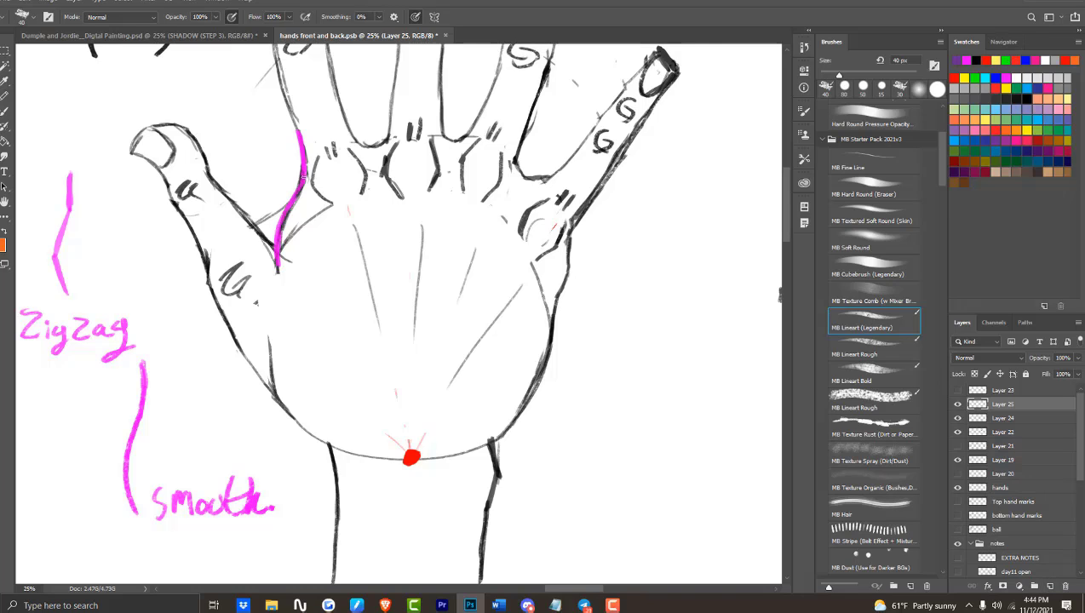
mouse_move(304, 175)
left_mouse_down()
mouse_move(281, 211)
mouse_move(274, 268)
mouse_move(493, 450)
mouse_move(482, 509)
left_mouse_up()
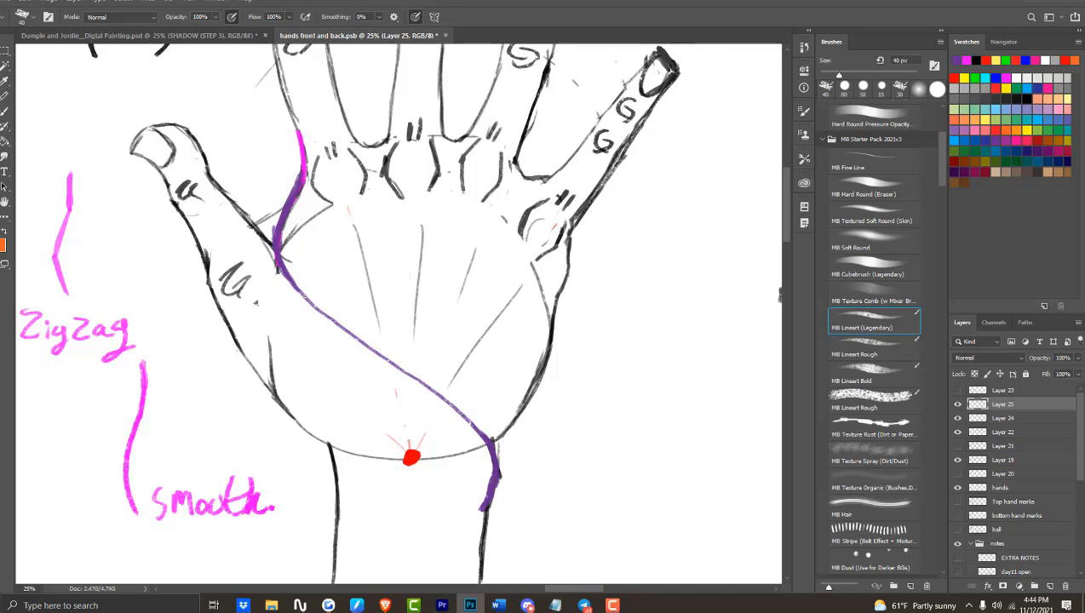
left_click_drag(304, 296, 488, 437)
Continue the purple curve from the outer wrist diagonally across the forearm and down its opposite edge.
scroll(503, 408, "down", 8)
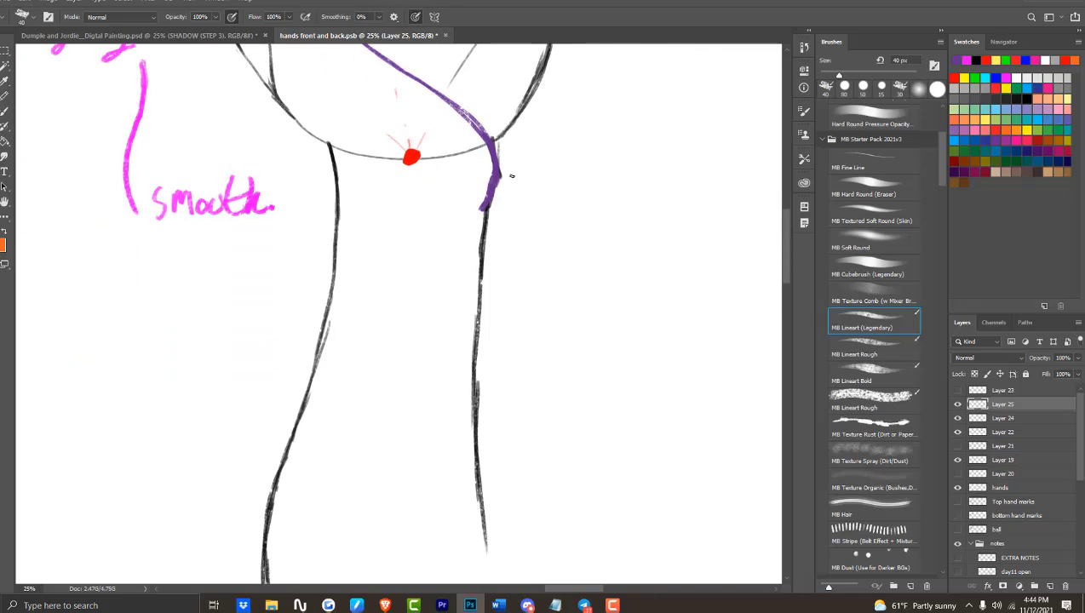
mouse_move(499, 169)
left_mouse_down()
mouse_move(435, 286)
mouse_move(271, 473)
mouse_move(424, 296)
left_mouse_up()
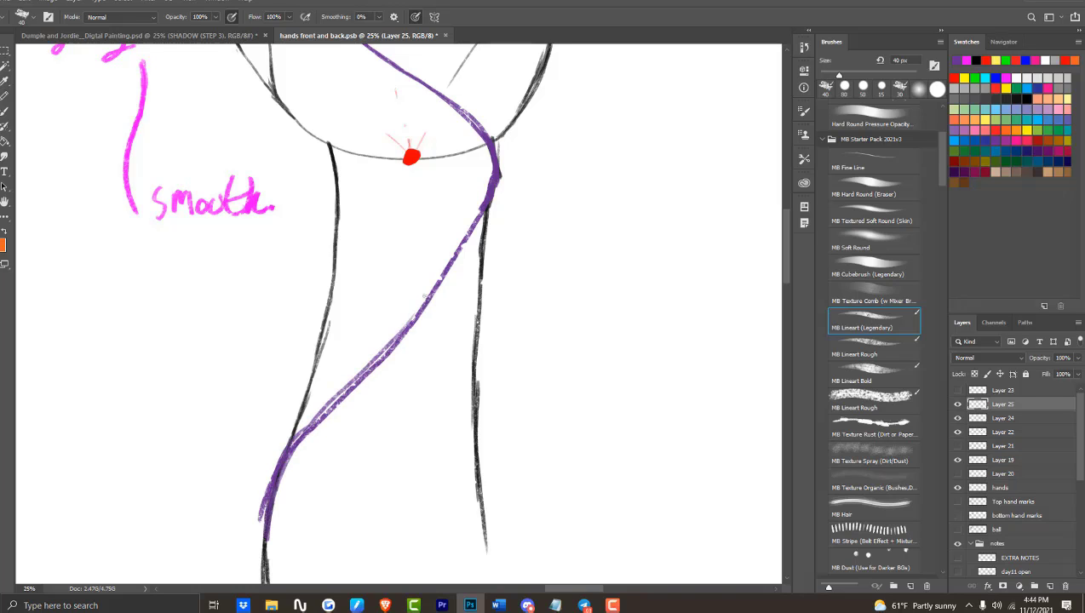
left_click_drag(268, 502, 261, 581)
mouse_move(260, 581)
left_mouse_down()
mouse_move(345, 389)
mouse_move(423, 293)
left_mouse_up()
Zoom out to examine the whole hand and forearm with the purple rhythm curve running through them.
scroll(368, 233, "up", 8)
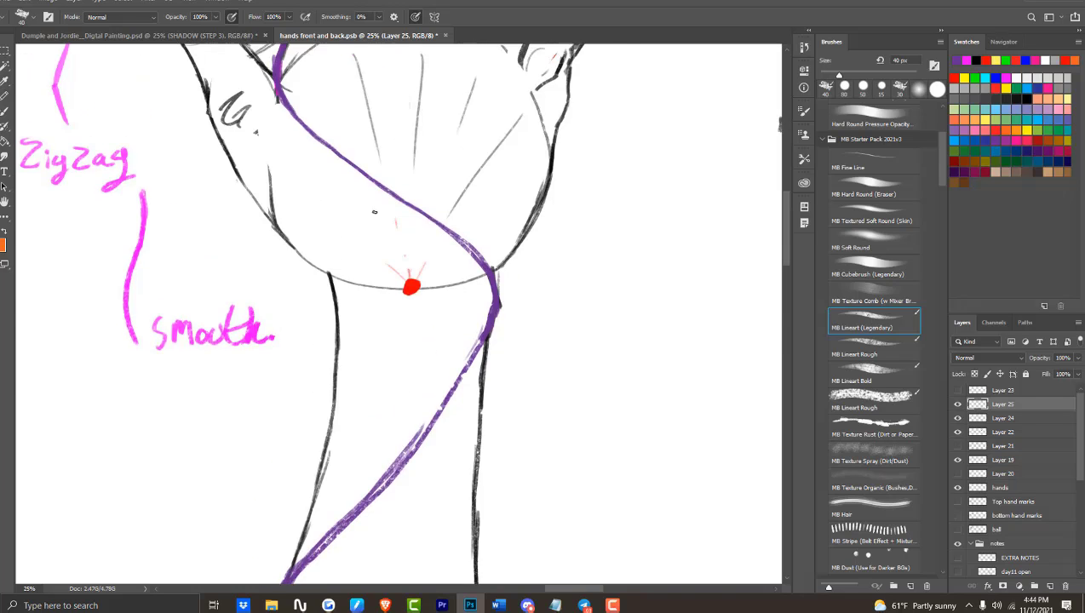
left_click(3, 213)
left_click(37, 17)
left_click(205, 184)
scroll(206, 194, "up", 4)
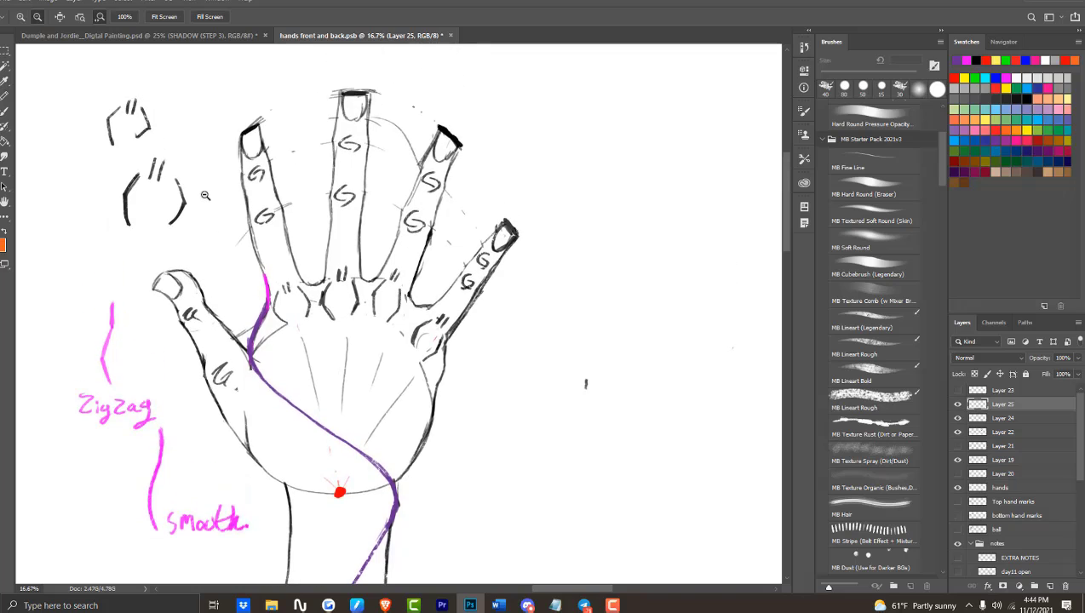
scroll(206, 195, "down", 1)
left_click(206, 195, "alt")
scroll(192, 187, "up", 1)
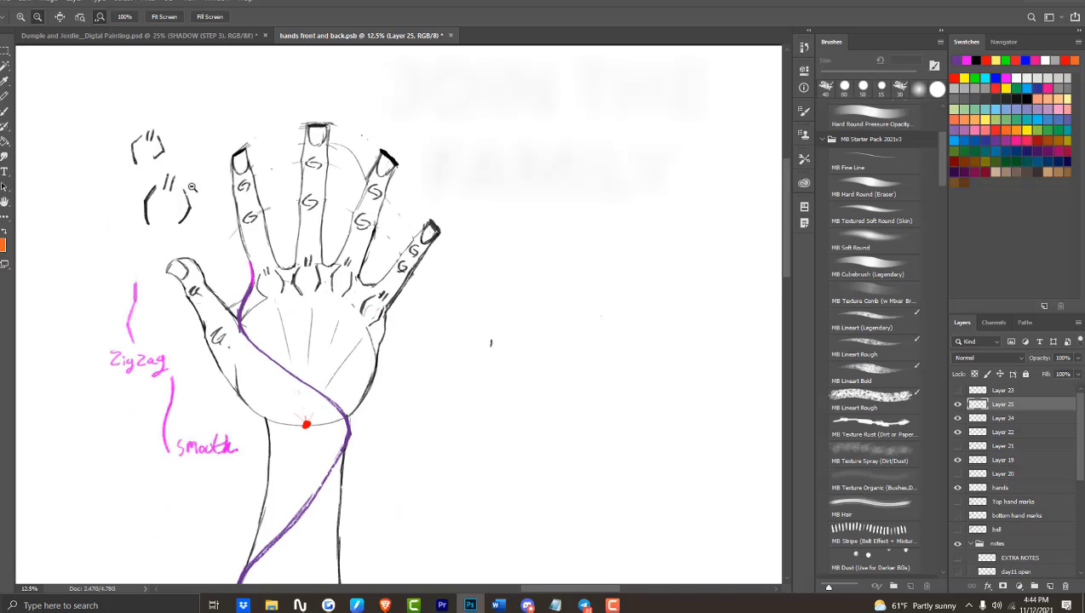